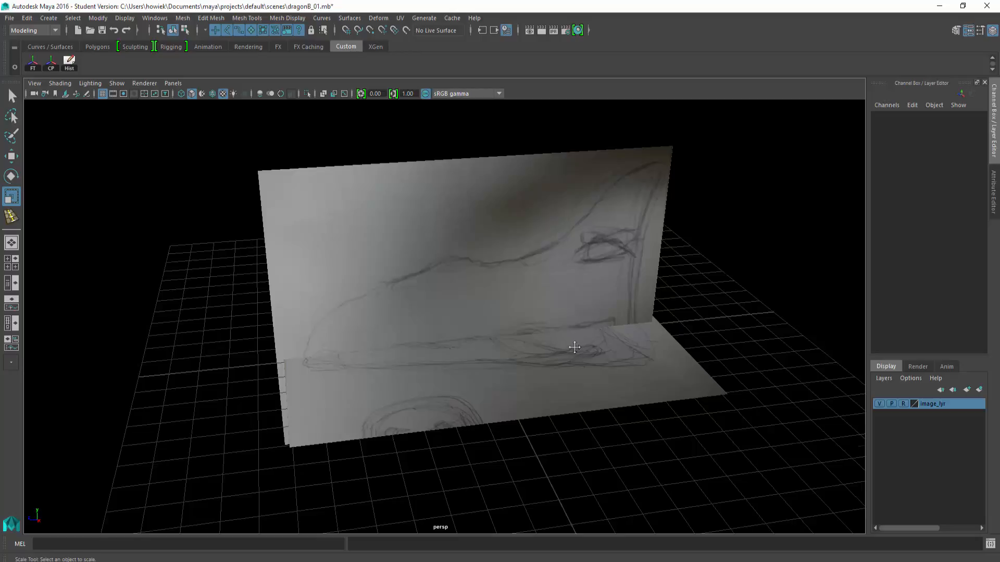
Create a polygon plane primitive at the origin between the reference image planes.
mouse_move(575, 347)
alt+mouse_down()
mouse_move(616, 349)
mouse_move(513, 321)
alt+mouse_up()
click(50, 18)
mouse_move(73, 59)
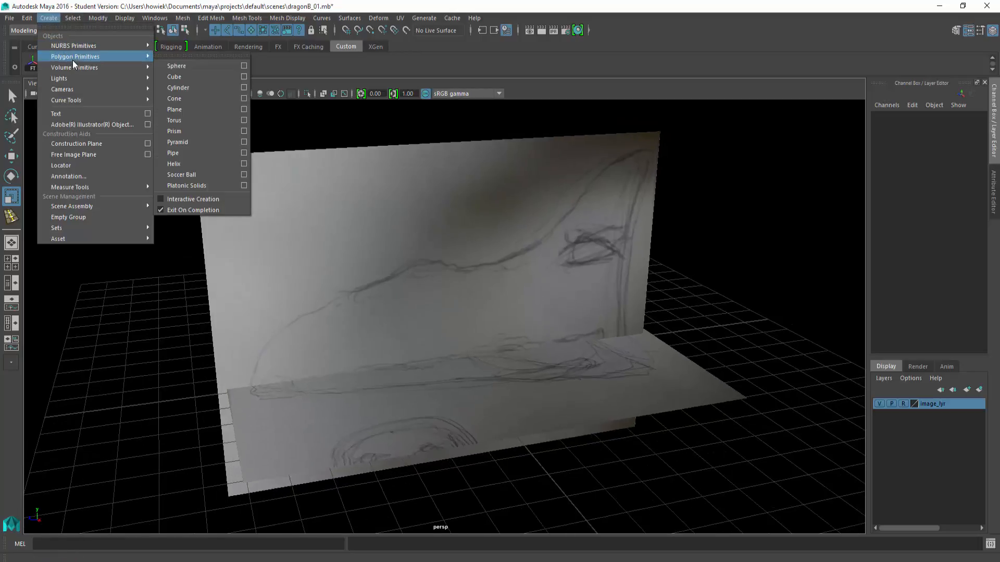
click(175, 110)
alt+drag(515, 337, 594, 341)
key(w)
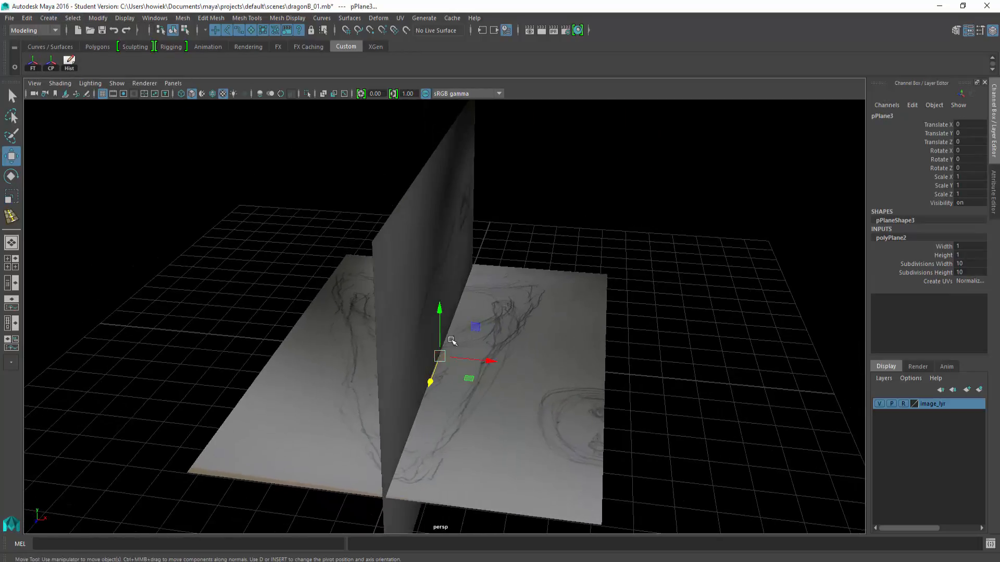
Hide image_lyr and set the new plane's width and height subdivisions to 1.
click(880, 404)
alt+drag(518, 334, 491, 326)
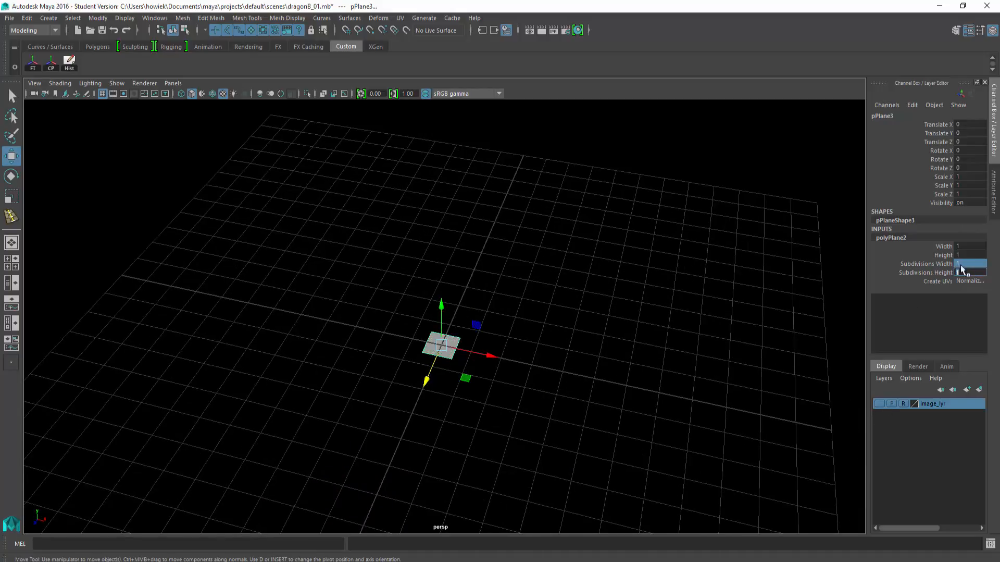
alt+drag(619, 271, 577, 289)
Scale the plane to about 5.78 in X and Y and 9.493 in Z, and raise it to about 0.126 in Y.
key(r)
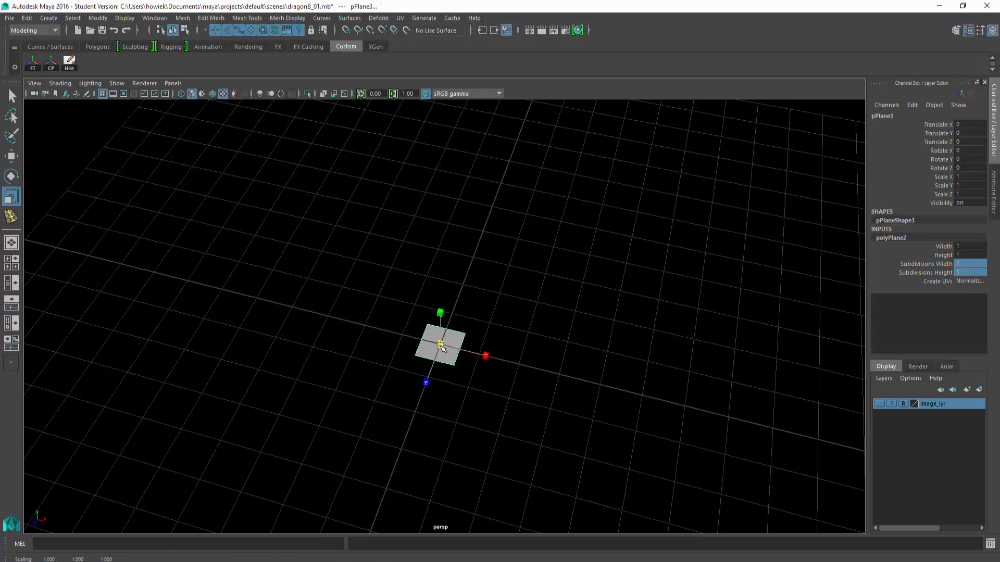
drag(442, 348, 576, 390)
drag(415, 363, 391, 379)
alt+drag(443, 346, 443, 339)
drag(443, 338, 444, 348)
key(w)
drag(447, 309, 449, 305)
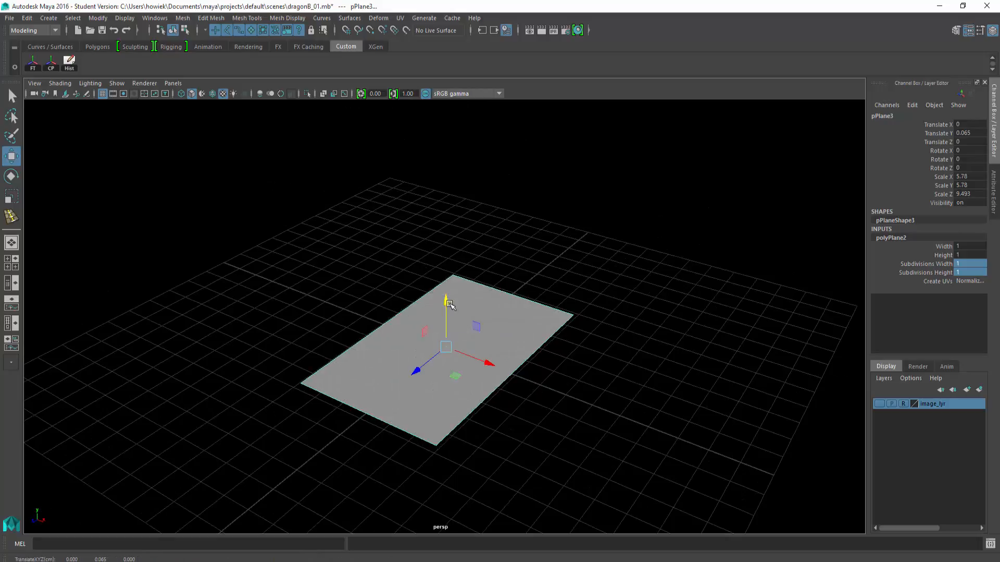
Show image_lyr again and check the plane against the side and top reference sketches.
click(879, 404)
mouse_move(638, 284)
alt+mouse_down()
mouse_move(685, 282)
mouse_move(435, 305)
alt+mouse_up()
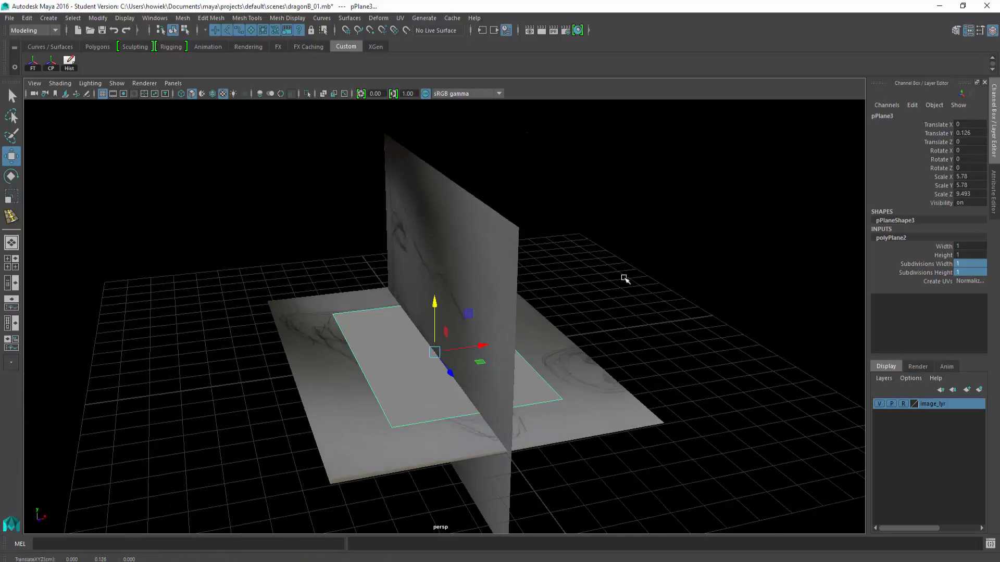
alt+drag(625, 280, 498, 312)
alt+drag(605, 247, 585, 248)
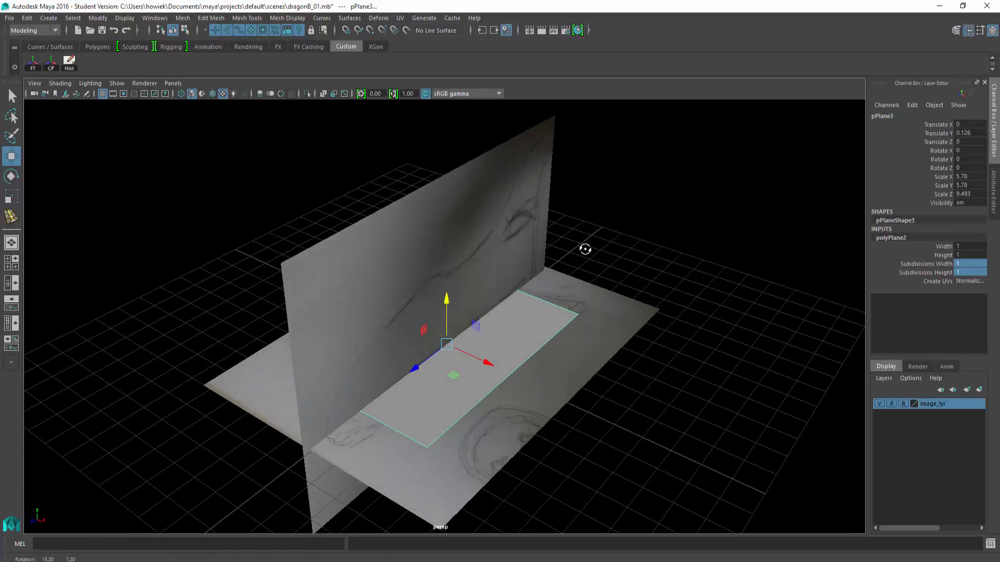
Select all four border edges of the polygon plane.
right_click(633, 246)
click(622, 216)
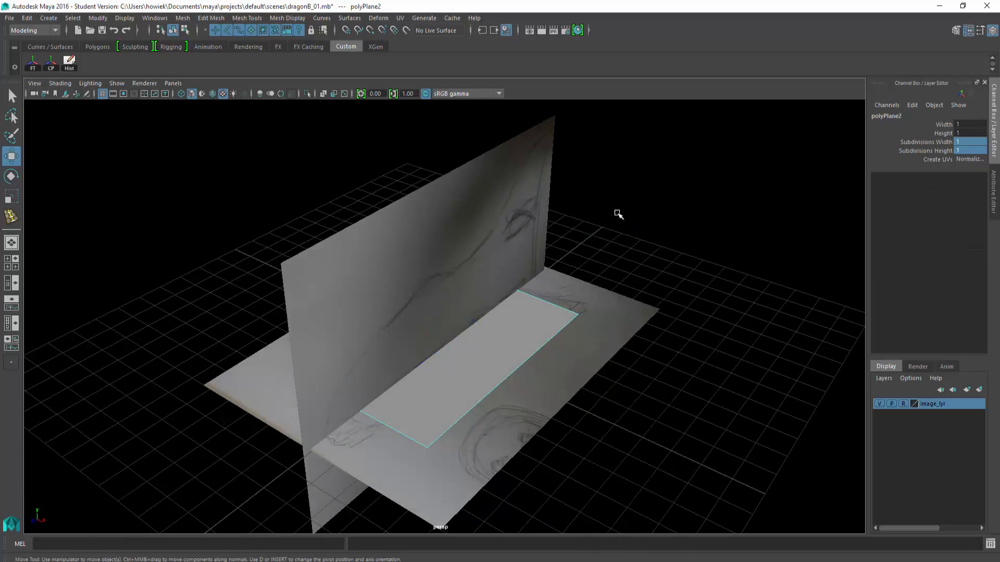
alt+drag(622, 216, 614, 250)
drag(169, 163, 642, 480)
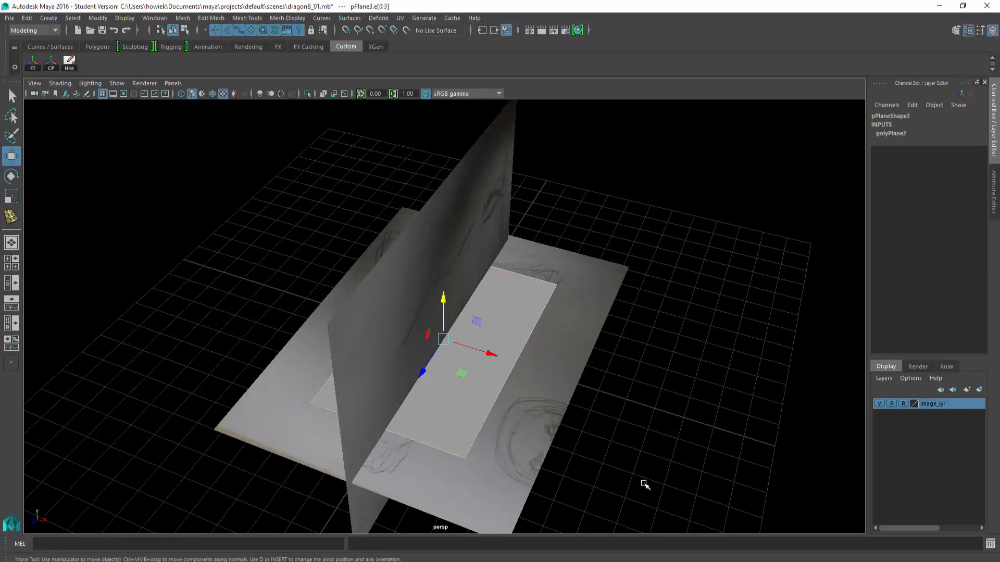
key(space)
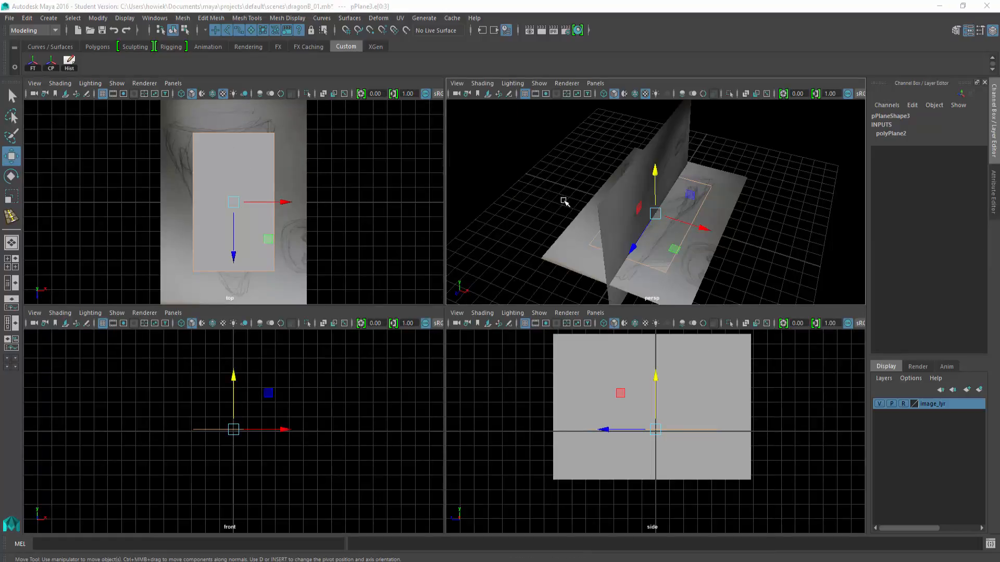
key(space)
alt+drag(599, 218, 220, 8)
Extrude the selected border edges outward into a flat frame around the central face, and return to object mode.
click(210, 19)
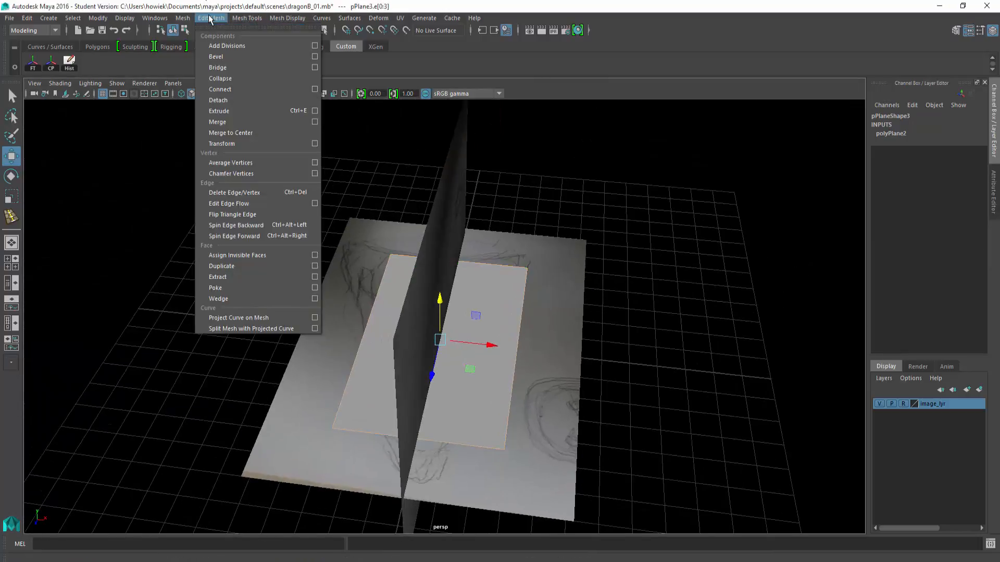
click(227, 107)
alt+drag(396, 292, 573, 292)
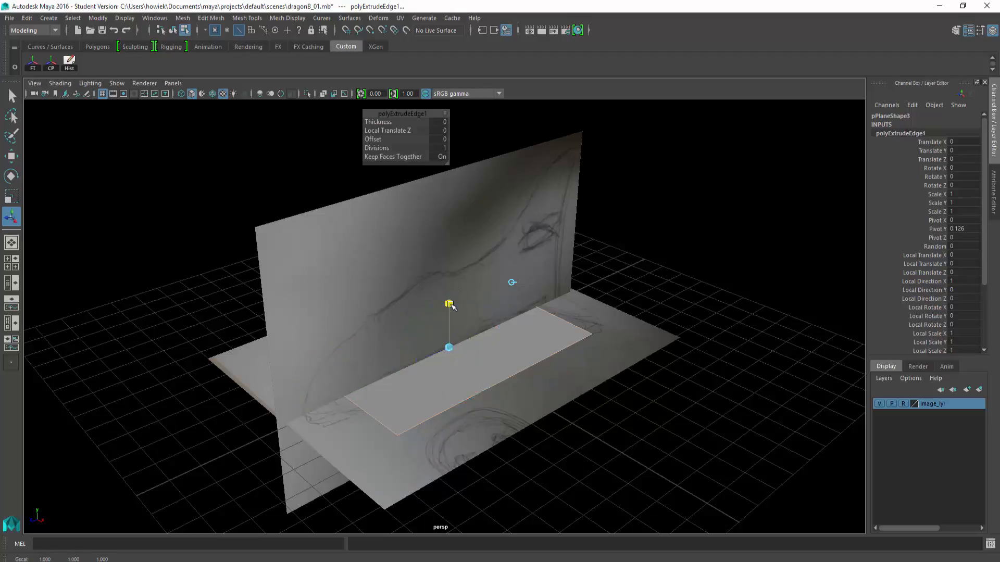
drag(451, 351, 517, 274)
key(q)
right_drag(517, 274, 565, 260)
Display textures in the side view and compare the plane's length and height with the dragon head sketch.
alt+drag(536, 328, 491, 328)
key(w)
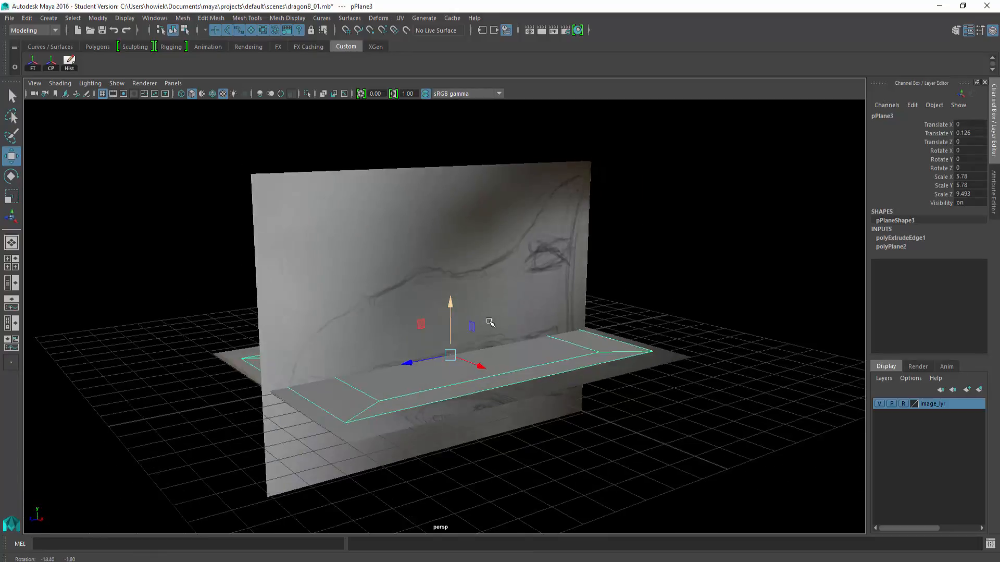
key(space)
key(6)
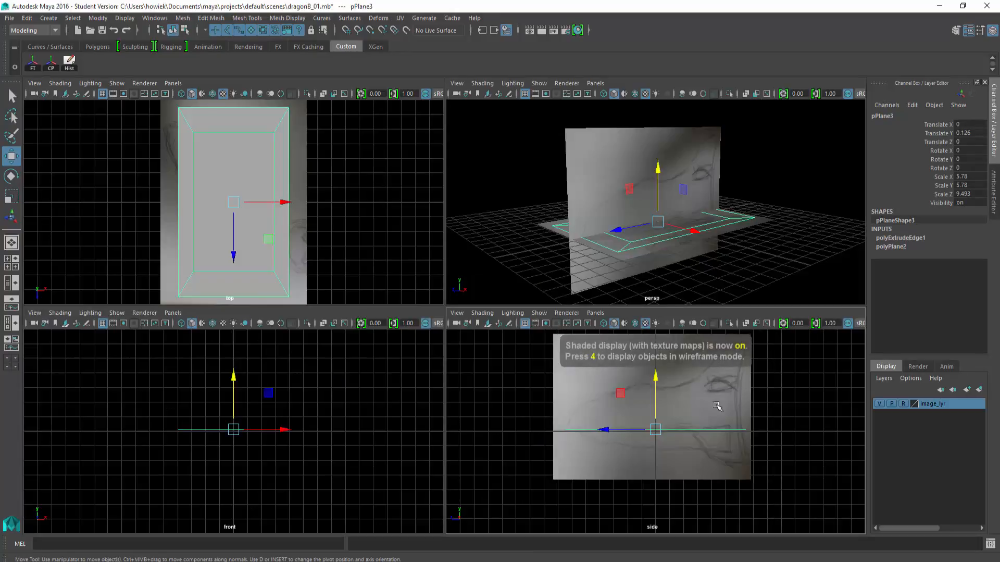
key(space)
scroll(581, 358, up, 3)
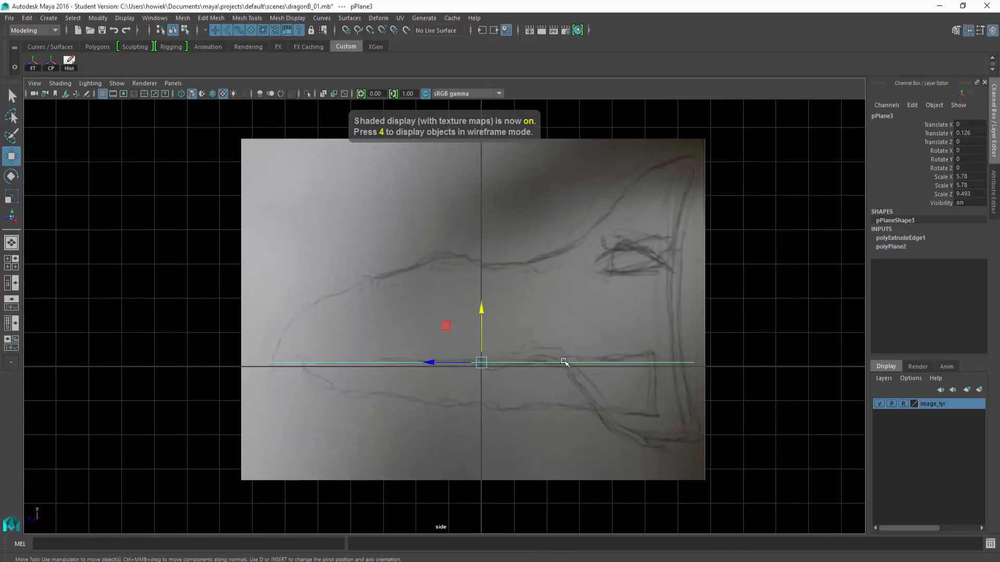
key(space)
key(space)
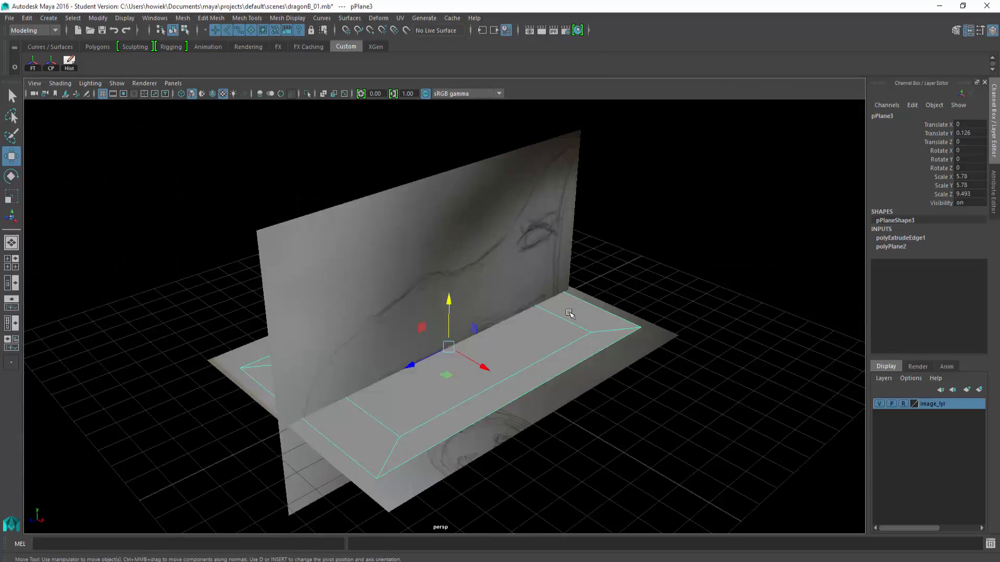
Turn on X-ray display in the top view and narrow the plane to about 4.268 in X.
alt+drag(434, 391, 437, 417)
key(e)
key(r)
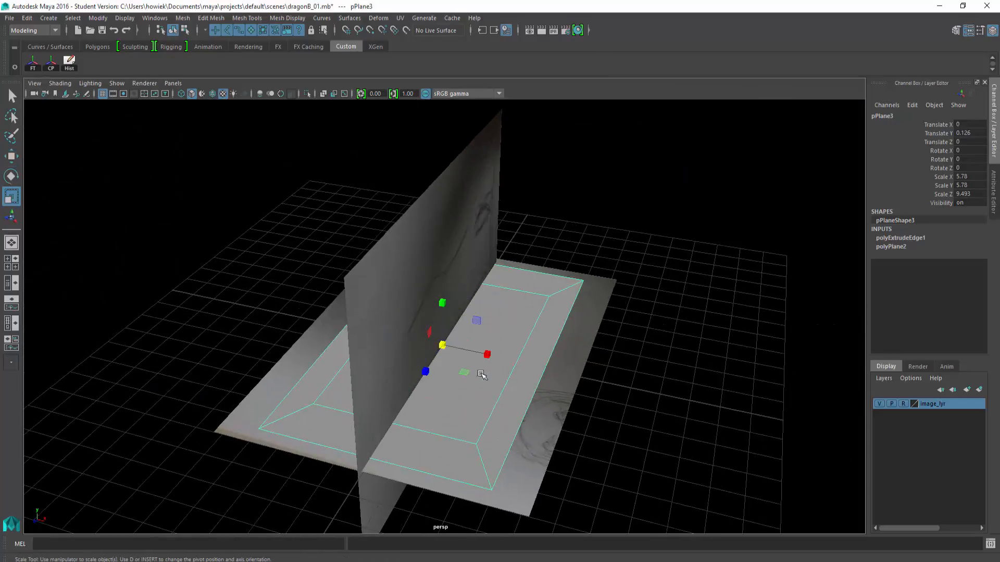
key(space)
key(space)
drag(488, 315, 428, 229)
click(324, 94)
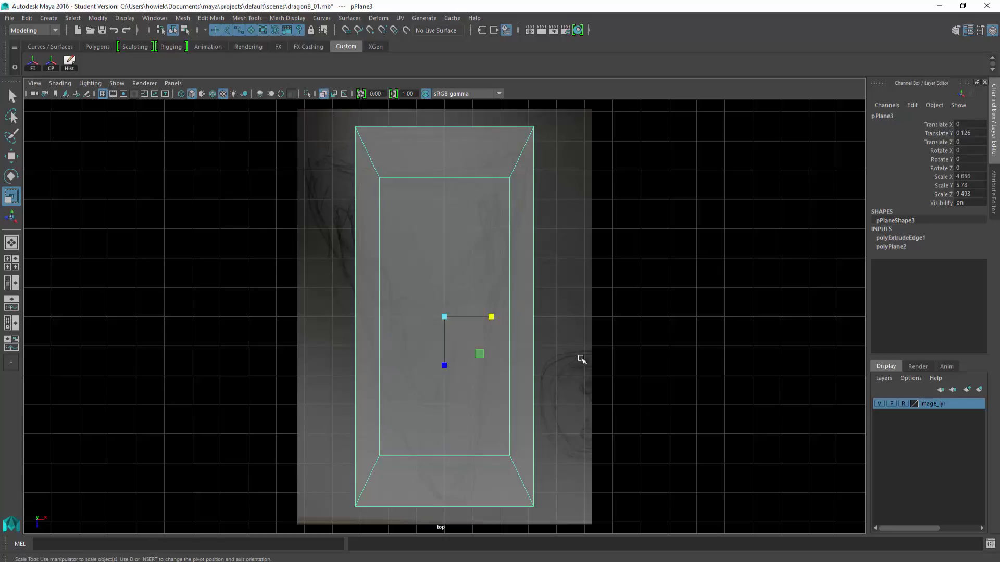
drag(490, 316, 488, 317)
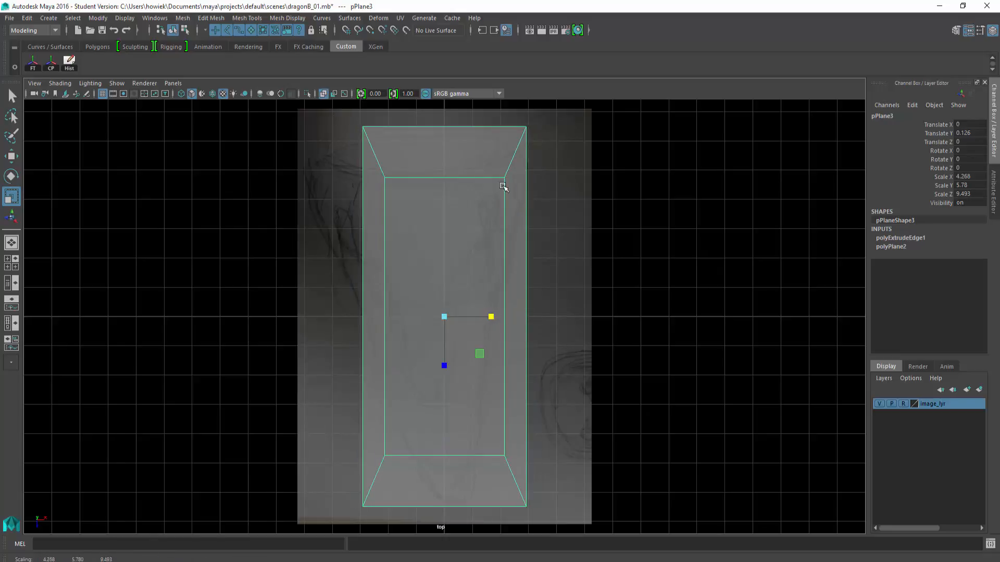
Move the two outer corner vertices at the eye end of the plane inward along Z.
key(space)
key(space)
alt+drag(569, 384, 602, 362)
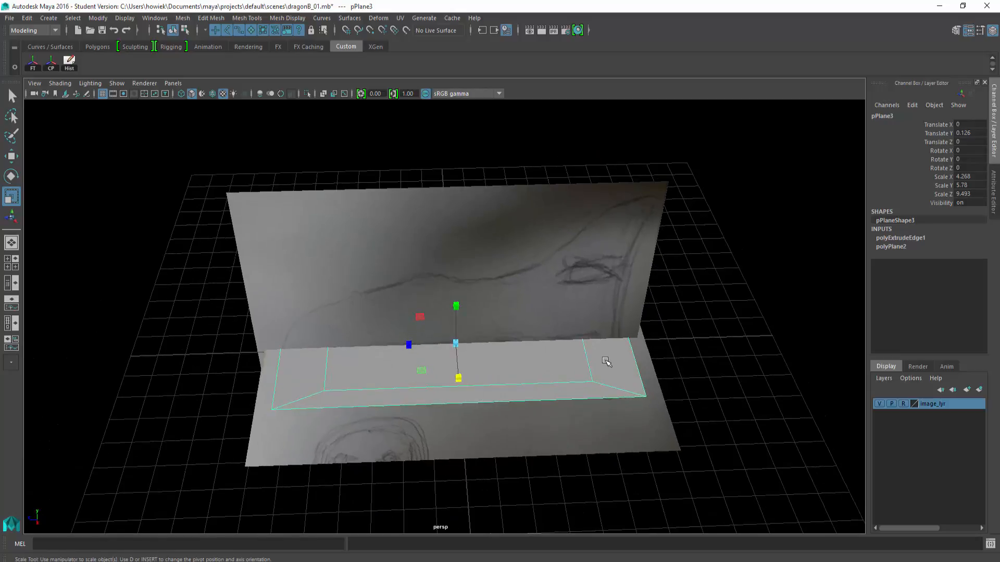
right_drag(607, 360, 578, 275)
alt+drag(692, 305, 655, 357)
key(w)
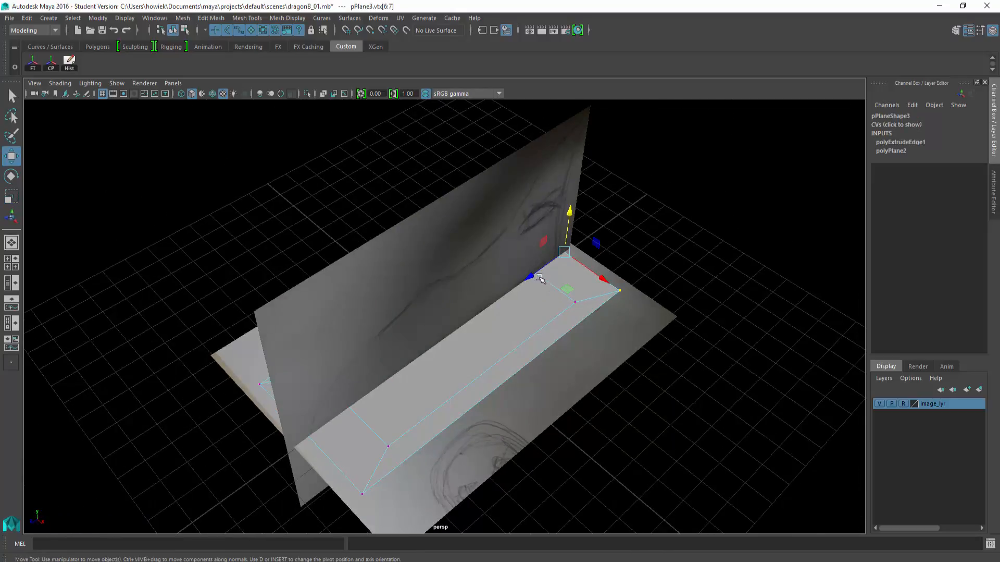
drag(530, 276, 526, 281)
alt+drag(695, 282, 656, 273)
Insert an edge loop through the surrounding frame, just outside the central face.
key(q)
right_drag(500, 352, 555, 262)
click(506, 367)
alt+drag(454, 383, 430, 324)
key(space)
key(space)
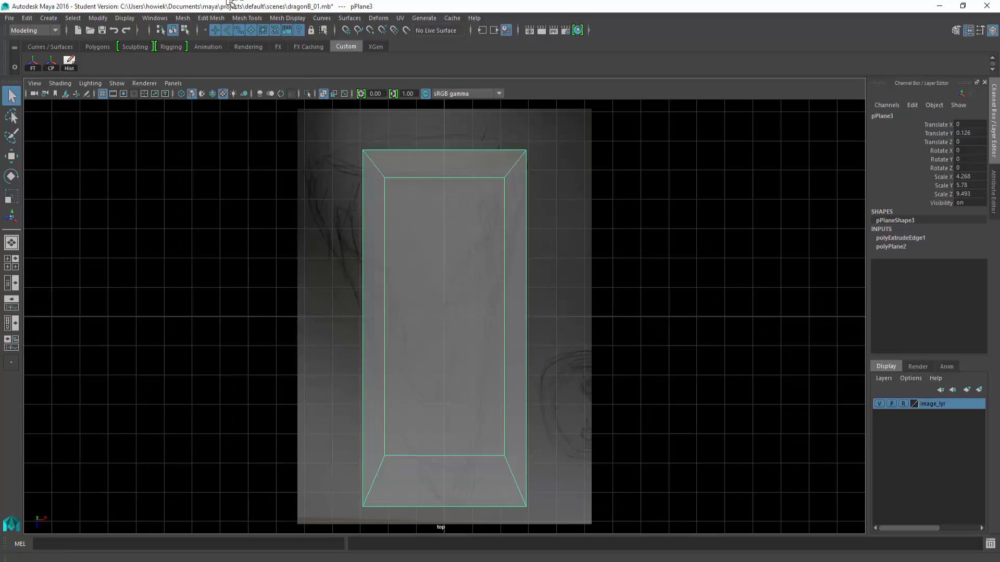
click(219, 18)
mouse_move(234, 18)
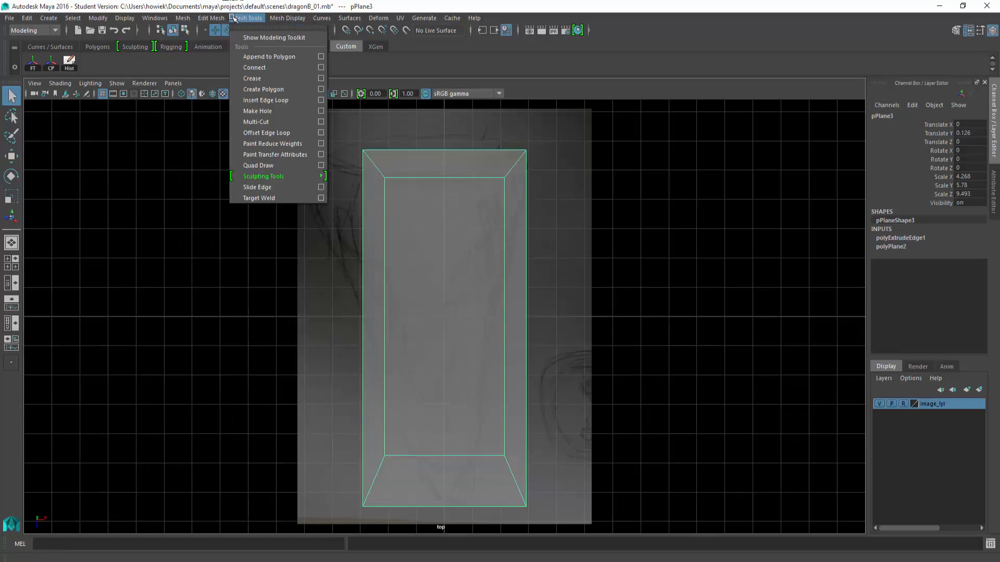
click(265, 100)
click(380, 175)
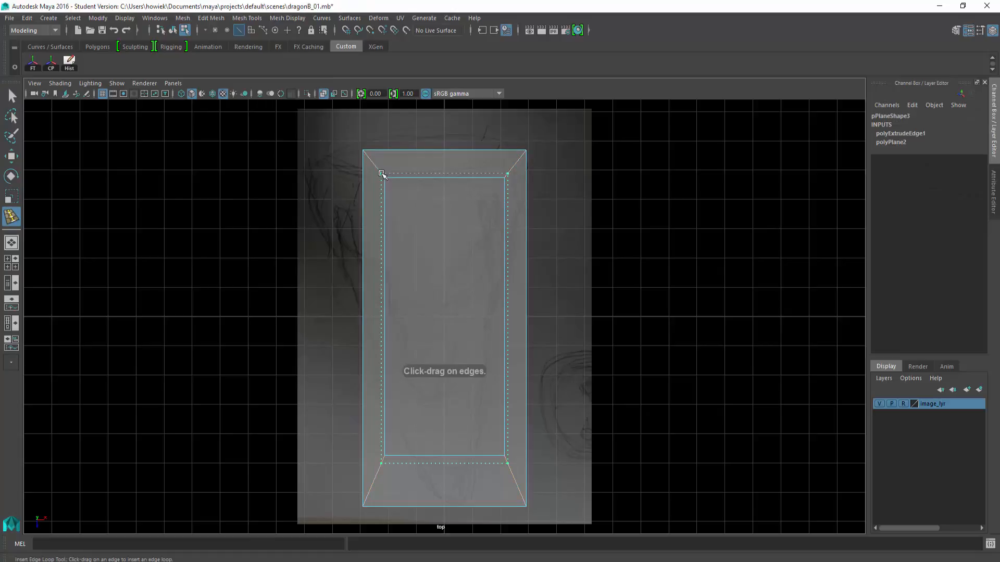
Select the plane's central face and lower it to form a shallow tray, matching the depth to the side sketch.
key(space)
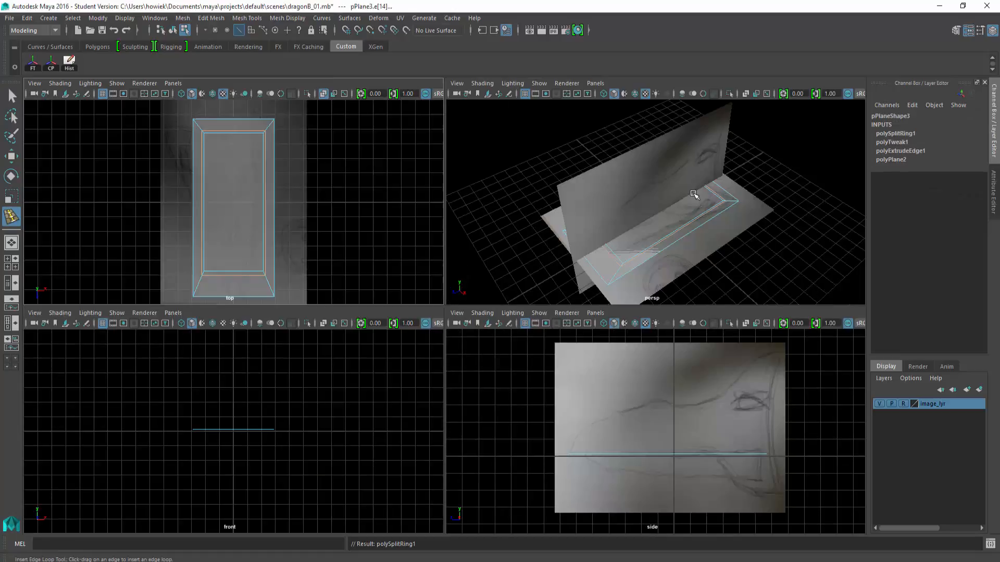
key(space)
right_drag(498, 350, 495, 302)
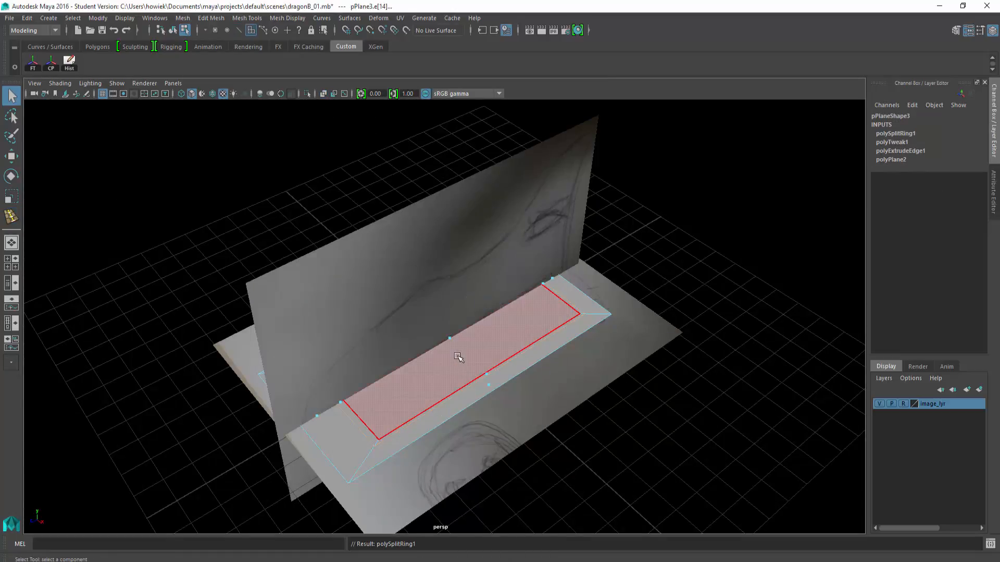
click(460, 357)
alt+drag(729, 243, 466, 264)
key(w)
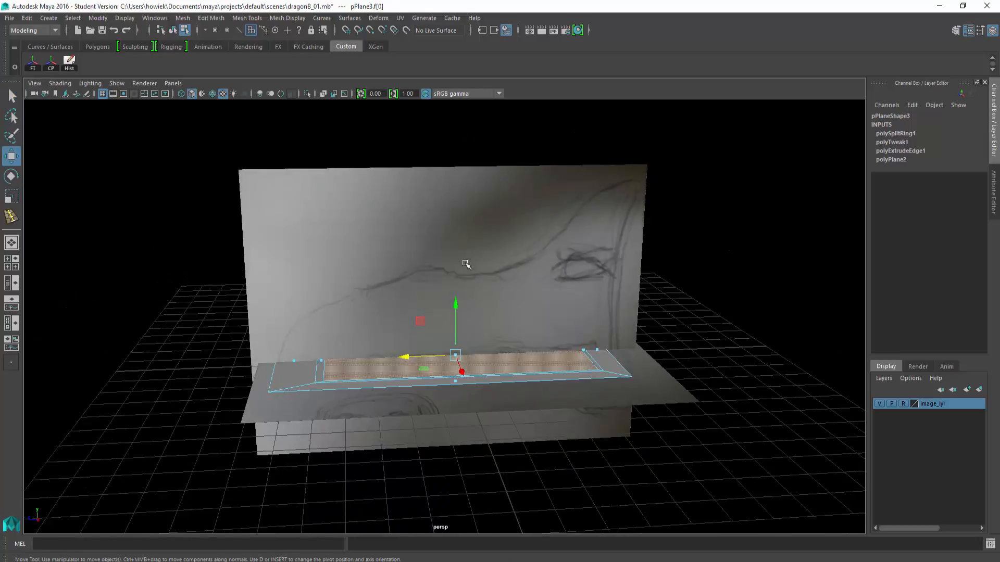
drag(456, 303, 455, 311)
alt+drag(512, 278, 505, 261)
key(space)
key(space)
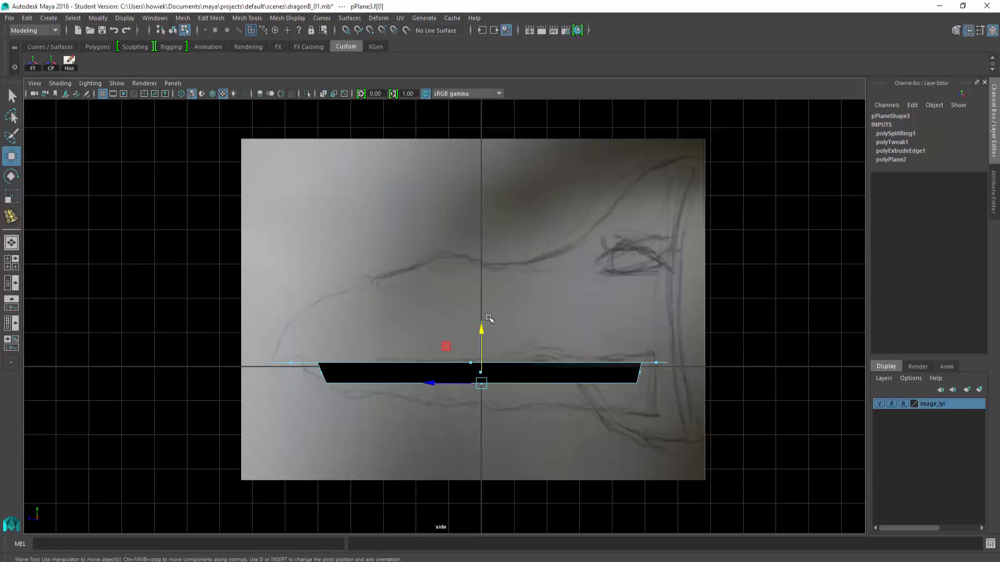
mouse_move(482, 327)
mouse_down()
mouse_move(481, 344)
mouse_move(482, 332)
mouse_up()
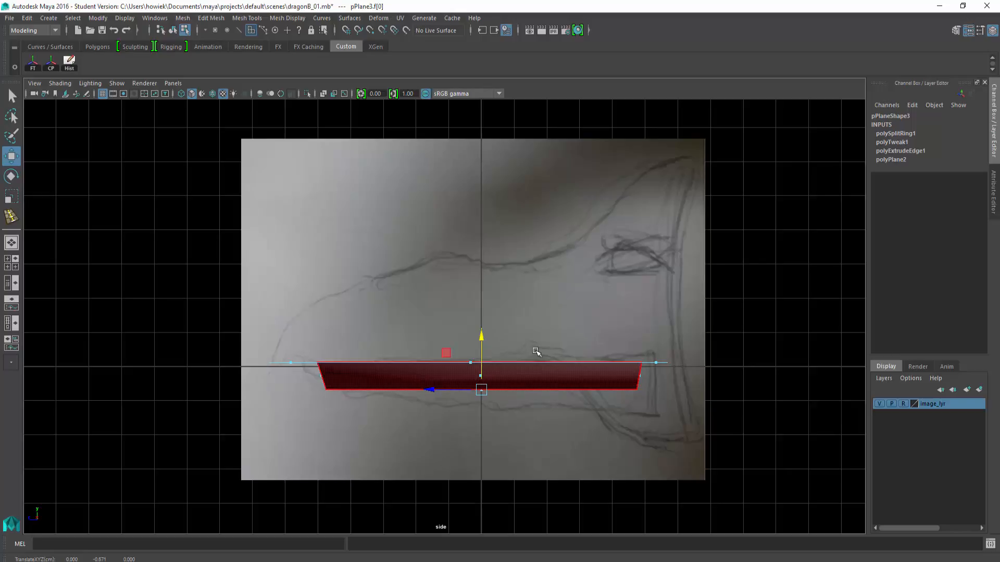
Select the outer border edges of the tray mesh.
alt+drag(536, 352, 594, 302)
key(space)
key(space)
key(q)
alt+drag(569, 270, 586, 344)
right_drag(585, 275, 585, 244)
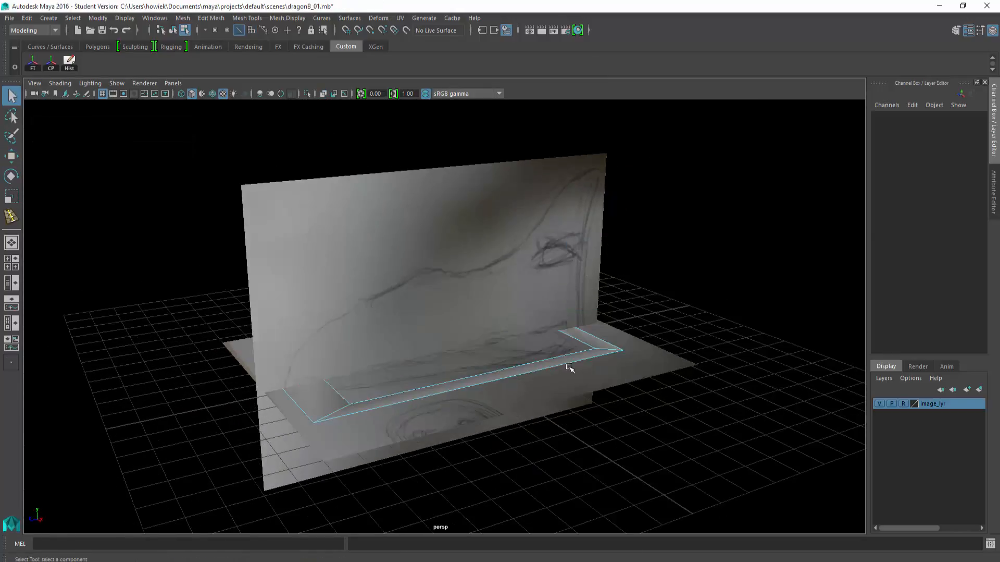
click(568, 363)
alt+drag(569, 363, 705, 360)
click(611, 336)
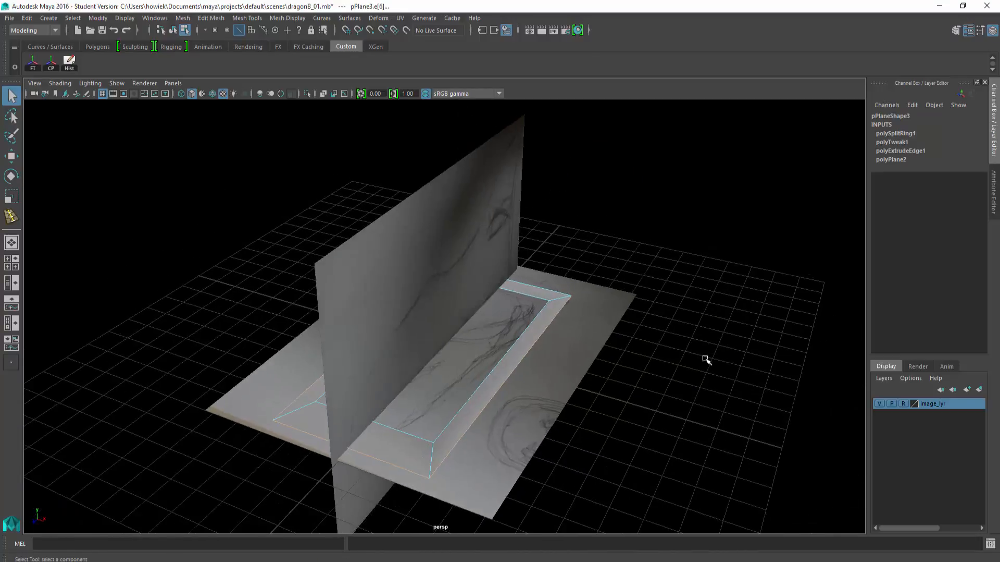
Extrude the selected border edges and lower them to form the tray's outer walls, with X-ray shading on.
click(216, 15)
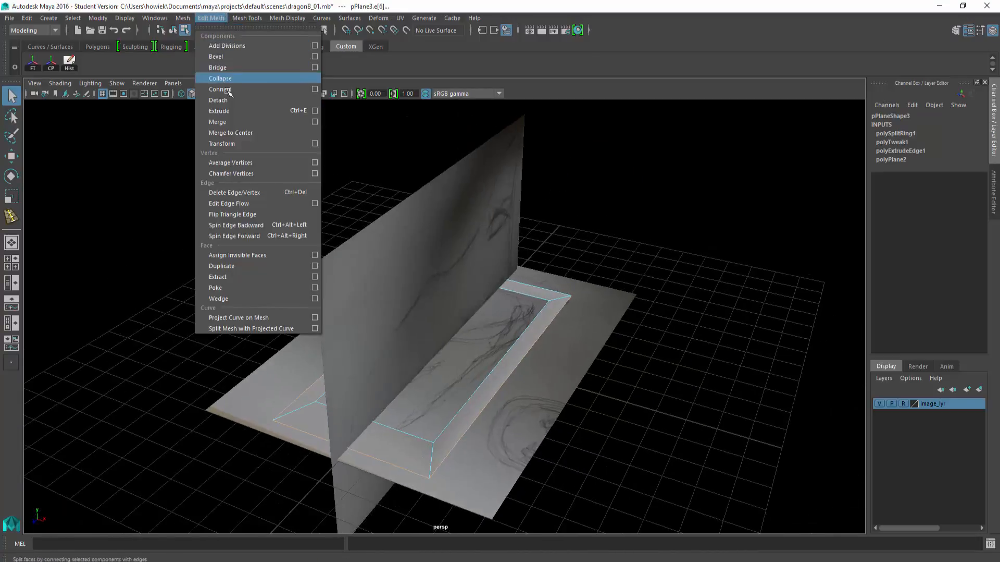
click(229, 110)
alt+drag(423, 178, 599, 264)
key(w)
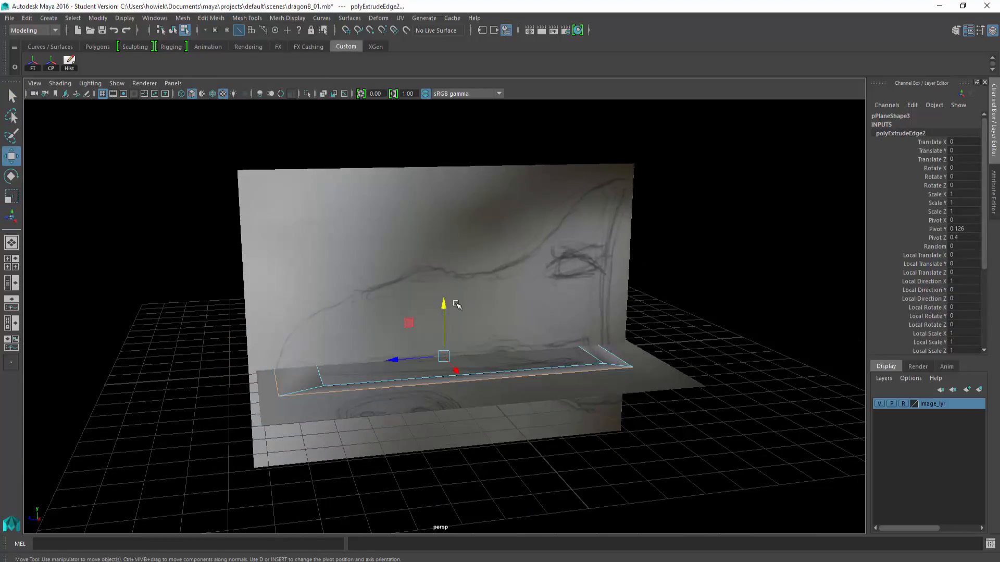
drag(445, 305, 519, 292)
click(323, 93)
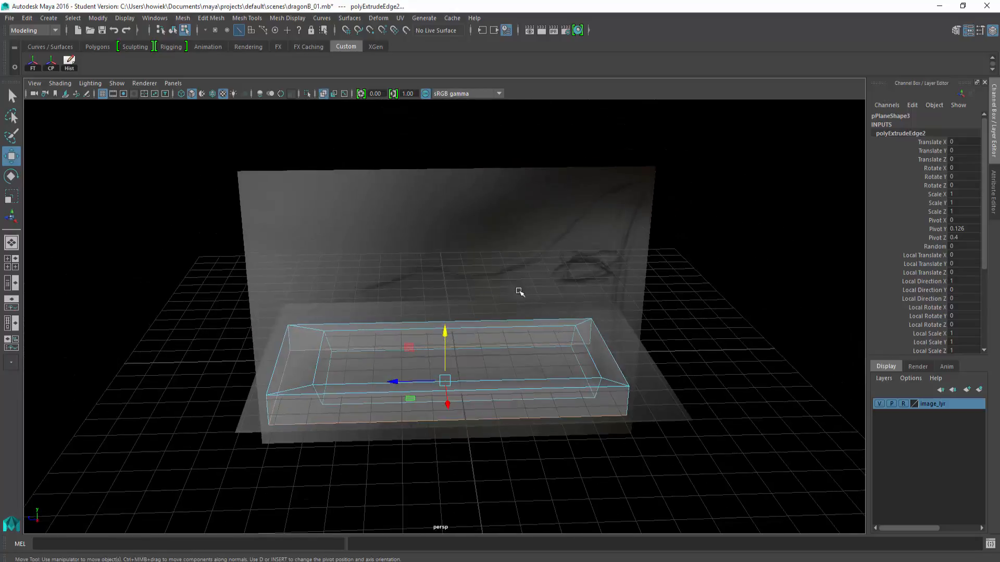
click(446, 334)
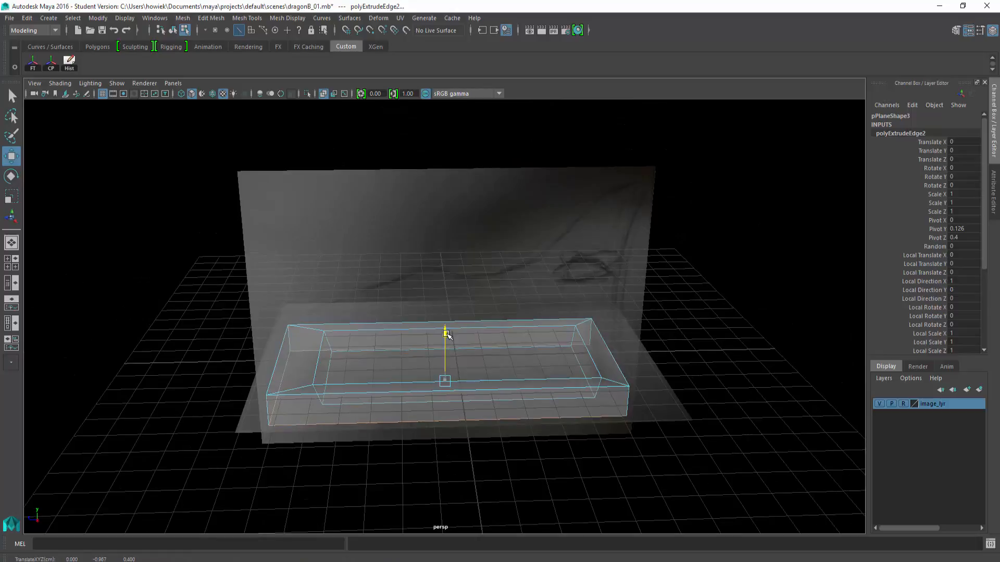
Hide the reference image layer, turn off X-ray shading and the grid, and clear the component selection.
click(879, 404)
alt+drag(698, 391, 691, 334)
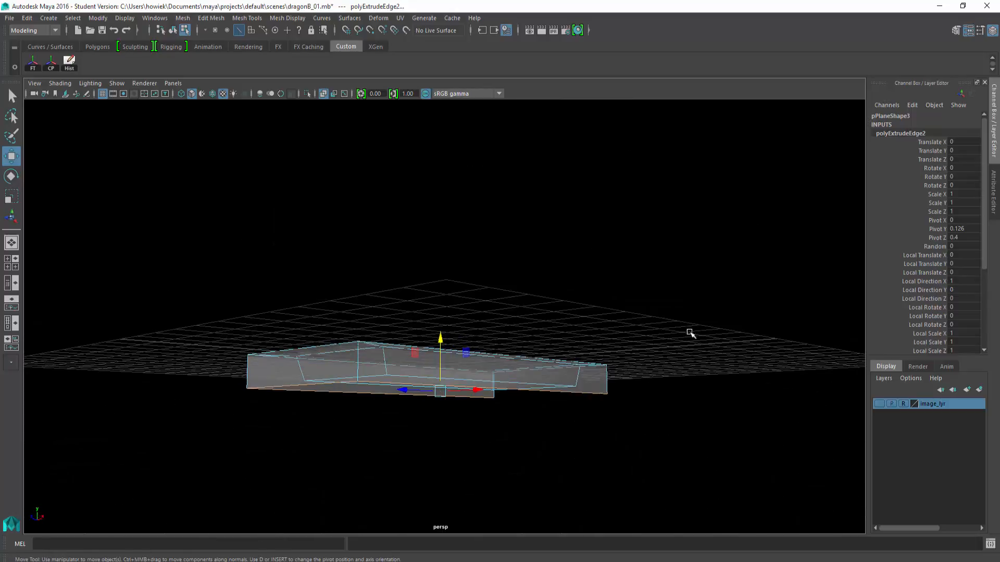
alt+drag(441, 341, 580, 297)
key(space)
key(space)
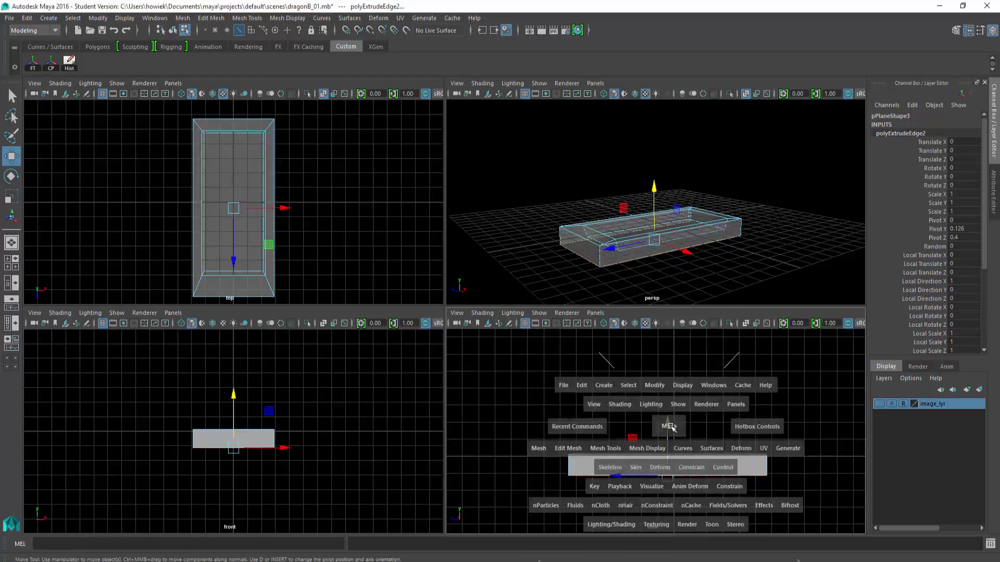
key(space)
key(space)
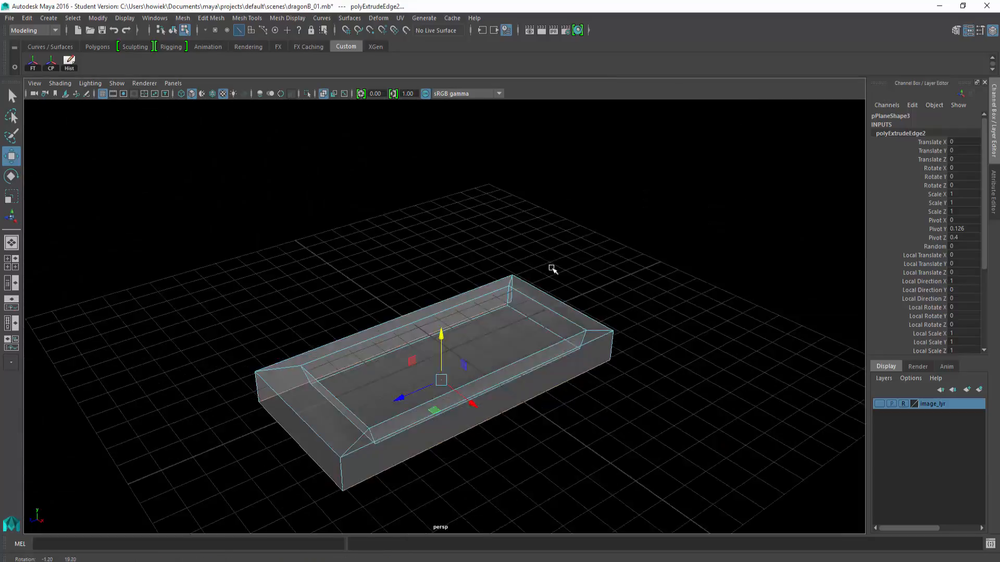
key(q)
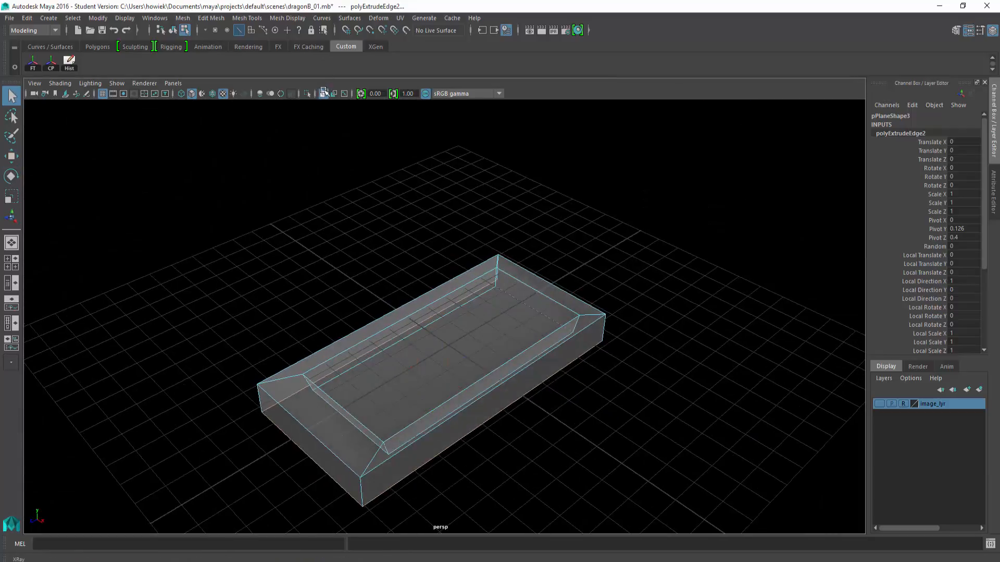
click(323, 92)
alt+drag(395, 156, 533, 216)
click(534, 217)
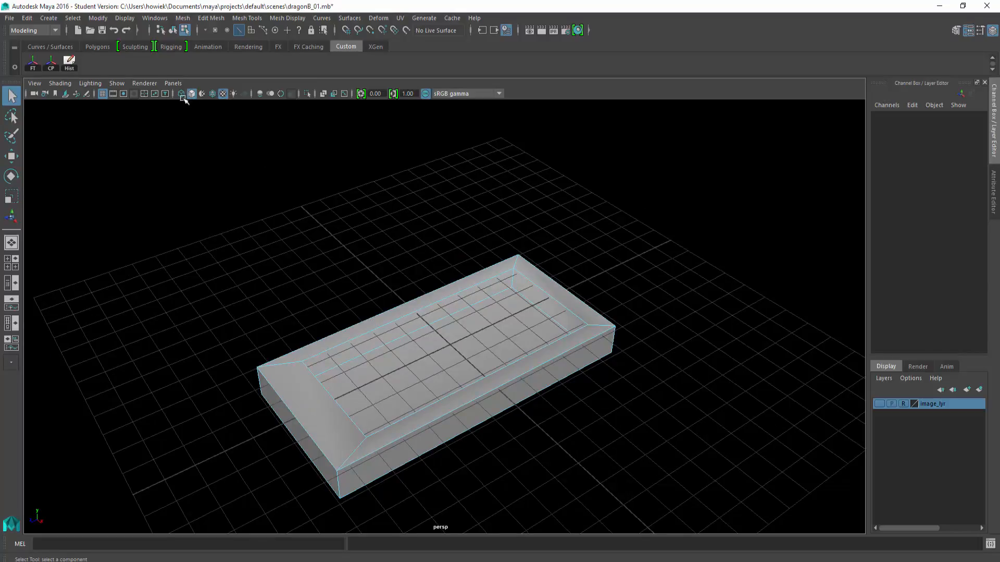
click(103, 93)
Select the whole tray as an object and harden its edges.
alt+drag(285, 218, 526, 274)
right_drag(525, 274, 526, 331)
click(509, 323)
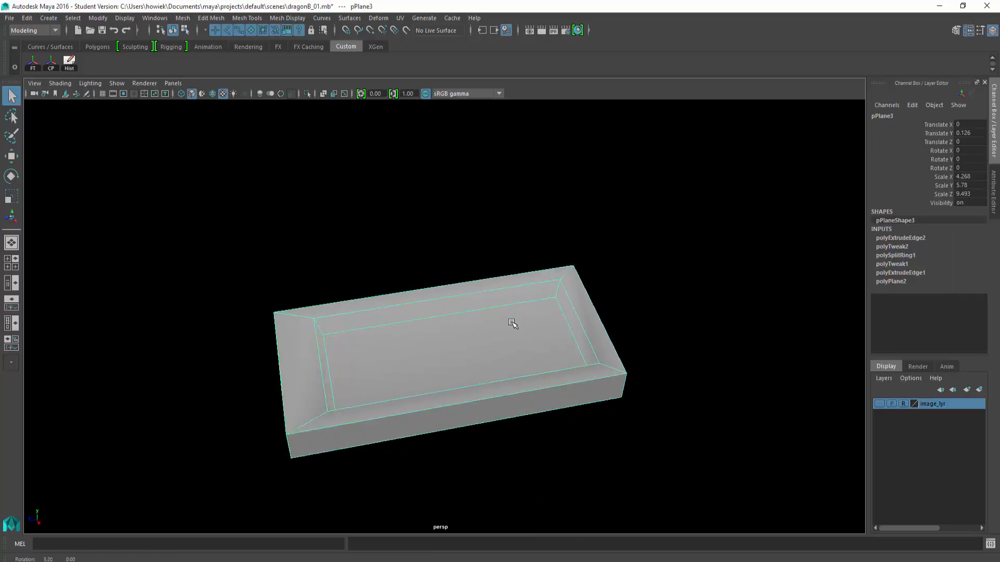
click(538, 268)
alt+drag(509, 323, 382, 312)
click(348, 339)
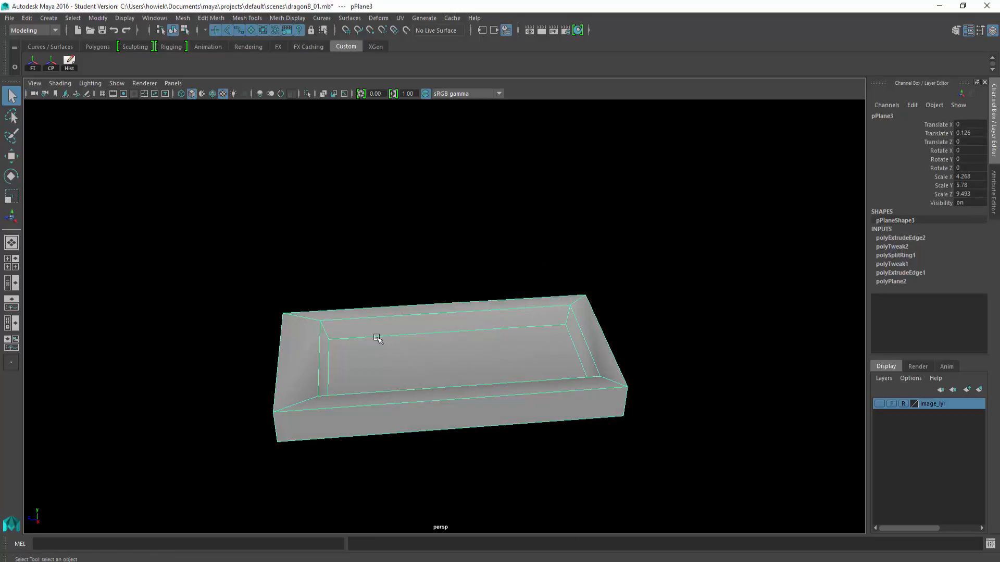
click(288, 18)
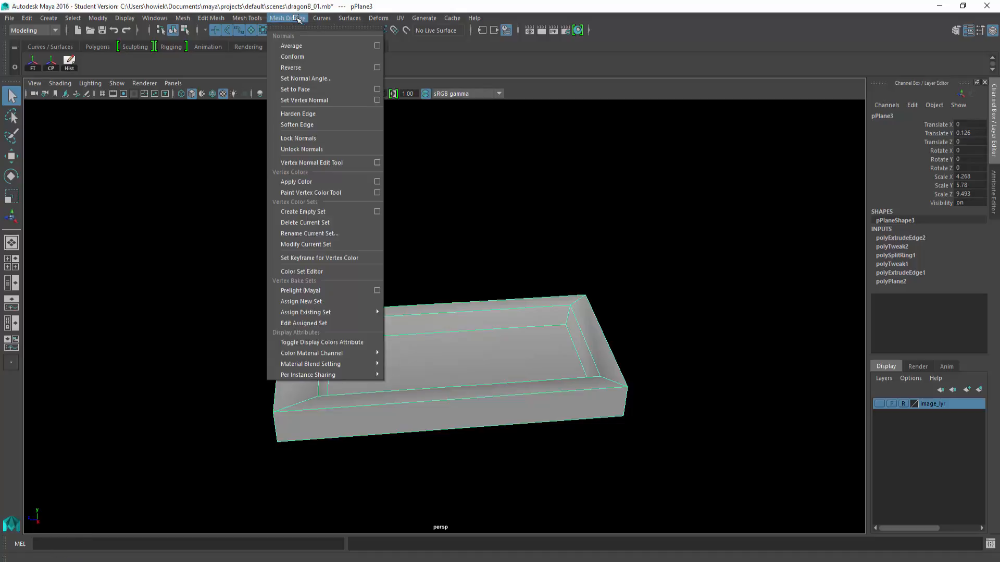
click(303, 113)
click(351, 201)
alt+drag(533, 331, 501, 327)
click(441, 325)
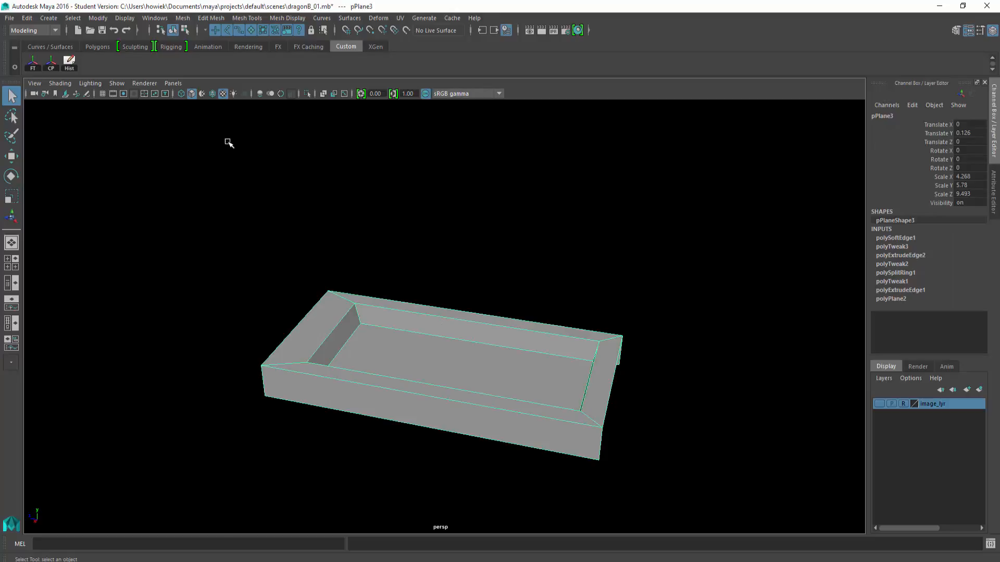
Close the tray's underside by appending a polygon between the lower edges of its two long walls.
click(271, 174)
alt+drag(346, 279, 517, 245)
click(462, 384)
alt+drag(462, 384, 484, 349)
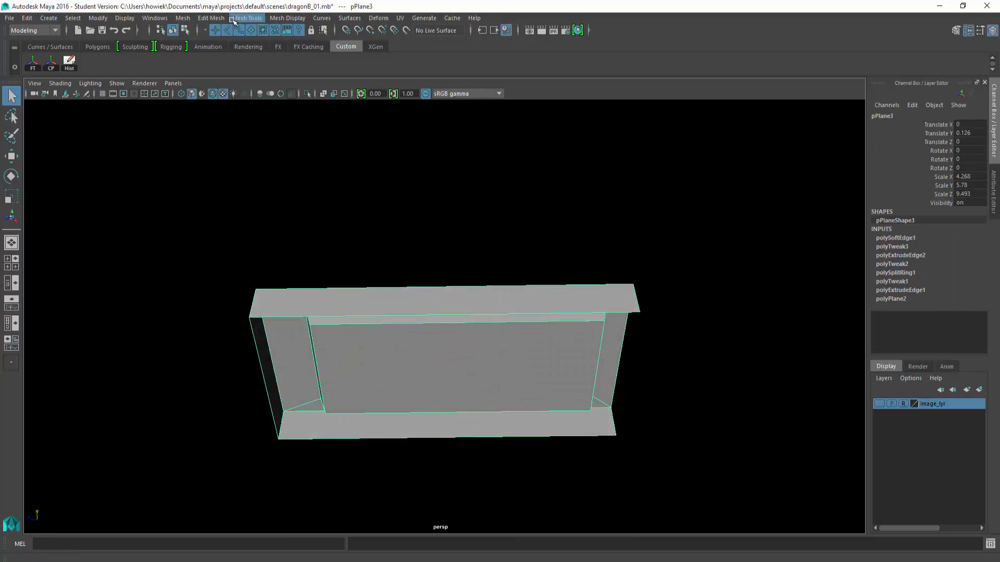
click(211, 18)
mouse_move(247, 18)
click(258, 47)
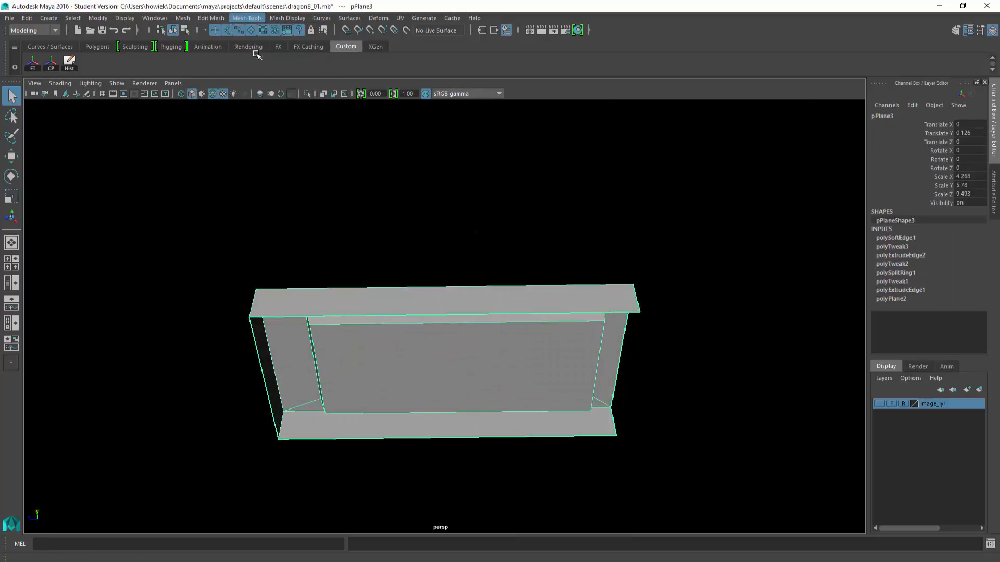
alt+drag(429, 290, 436, 298)
click(436, 298)
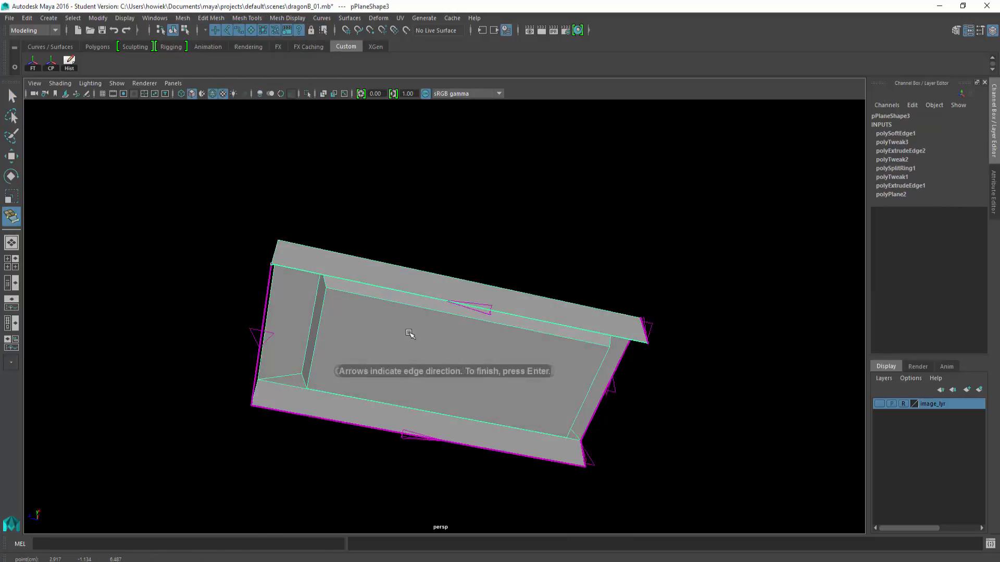
click(331, 420)
key(Return)
alt+drag(634, 241, 631, 400)
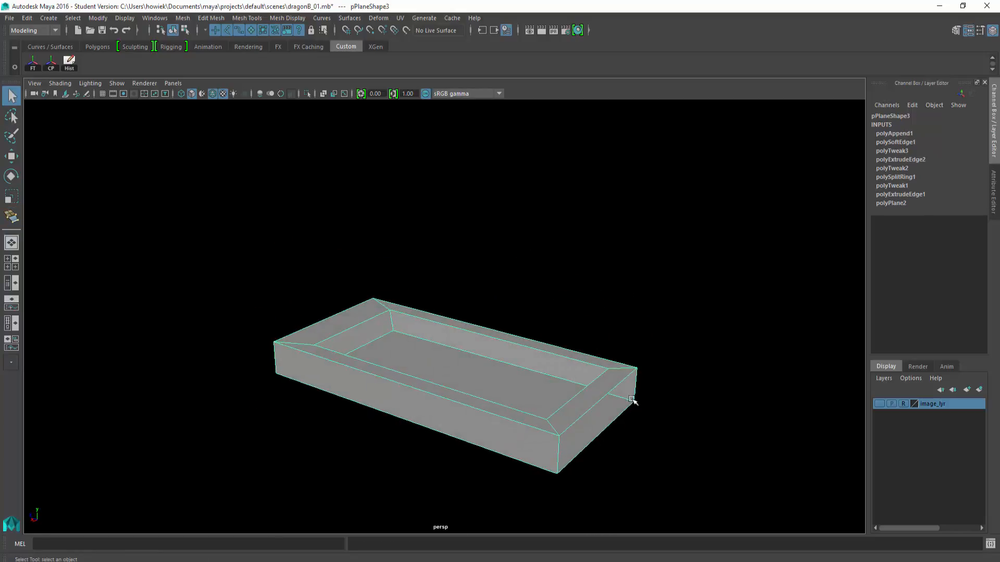
Append a polygon between the upper and lower edges of the tray's open short end to close that wall.
click(225, 19)
click(16, 228)
click(15, 220)
alt+drag(679, 437, 691, 431)
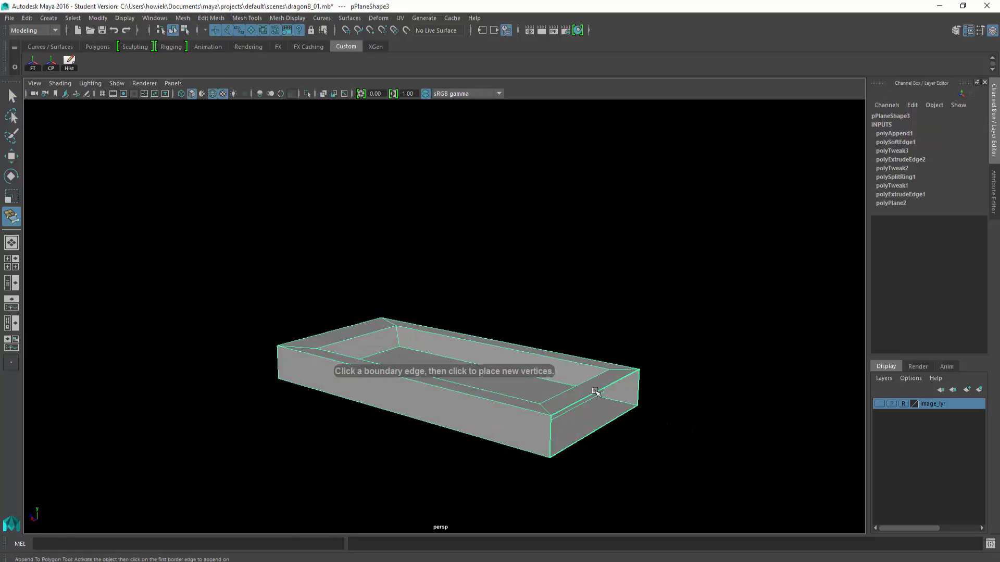
click(596, 394)
click(601, 427)
key(Return)
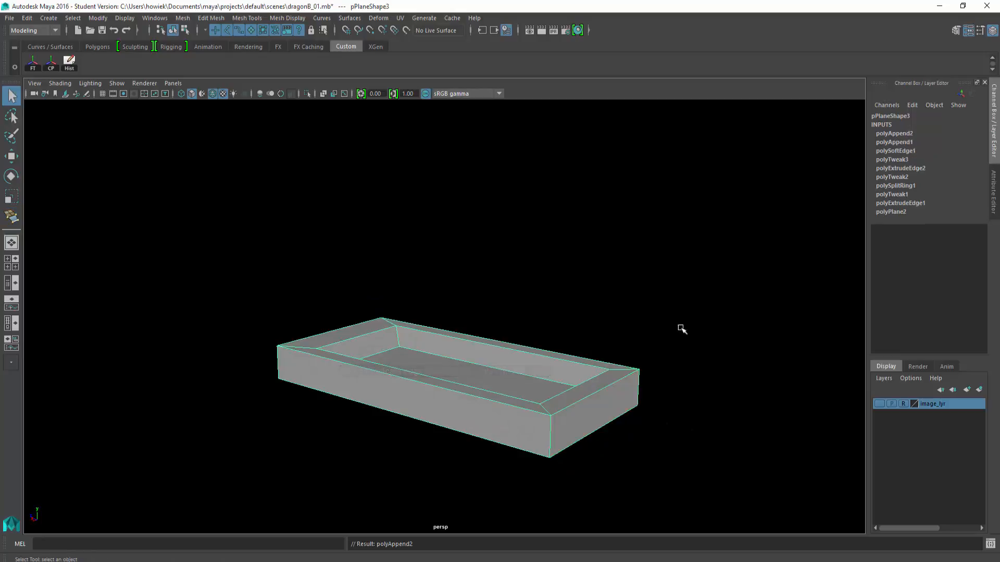
Insert one edge loop lengthwise along the tray's centreline and another crosswise around the middle of its length.
mouse_move(542, 268)
alt+mouse_down()
mouse_move(592, 284)
mouse_move(641, 281)
mouse_move(598, 280)
mouse_move(599, 267)
mouse_move(614, 279)
mouse_move(505, 345)
alt+mouse_up()
key(q)
key(4)
key(5)
right_drag(469, 273, 518, 259)
alt+drag(471, 331, 507, 339)
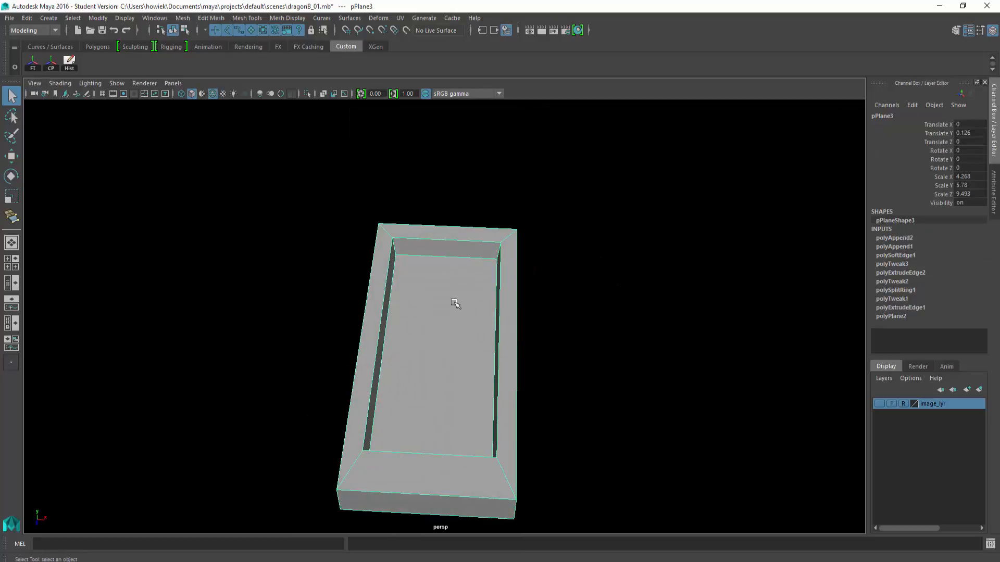
alt+middle_drag(455, 302, 456, 284)
click(247, 17)
click(271, 89)
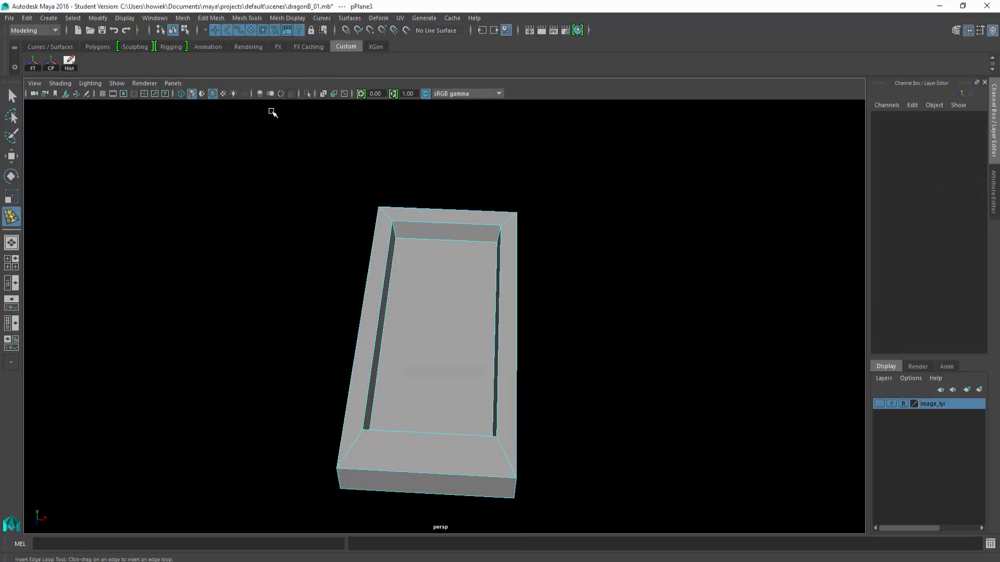
key(space)
key(space)
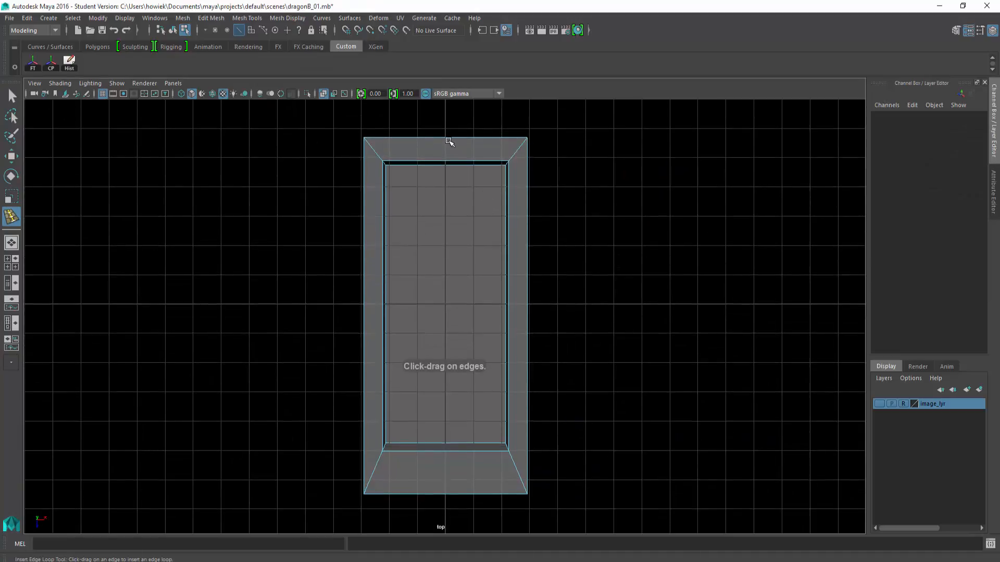
drag(444, 137, 446, 139)
drag(532, 296, 537, 307)
Scale the crosswise edge loop flat along Z and widen it along X so the tray's long sides bulge outward.
key(e)
key(r)
drag(445, 354, 446, 307)
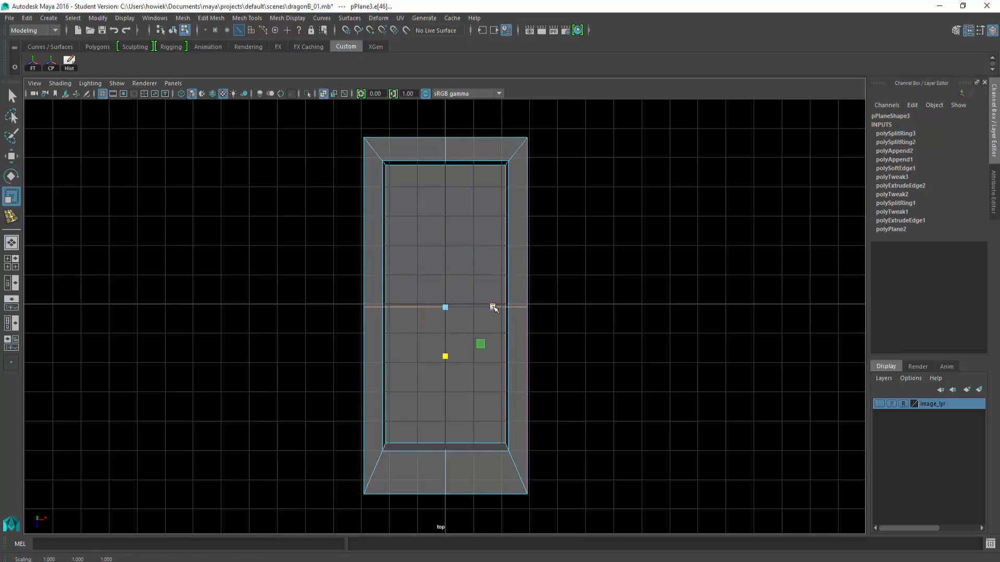
drag(493, 308, 500, 306)
Select the centreline vertices at the tray's snout end and move them outward along Z to form a point.
alt+middle_drag(516, 352, 522, 307)
right_drag(457, 274, 407, 276)
key(w)
drag(431, 375, 451, 508)
scroll(586, 292, down, 4)
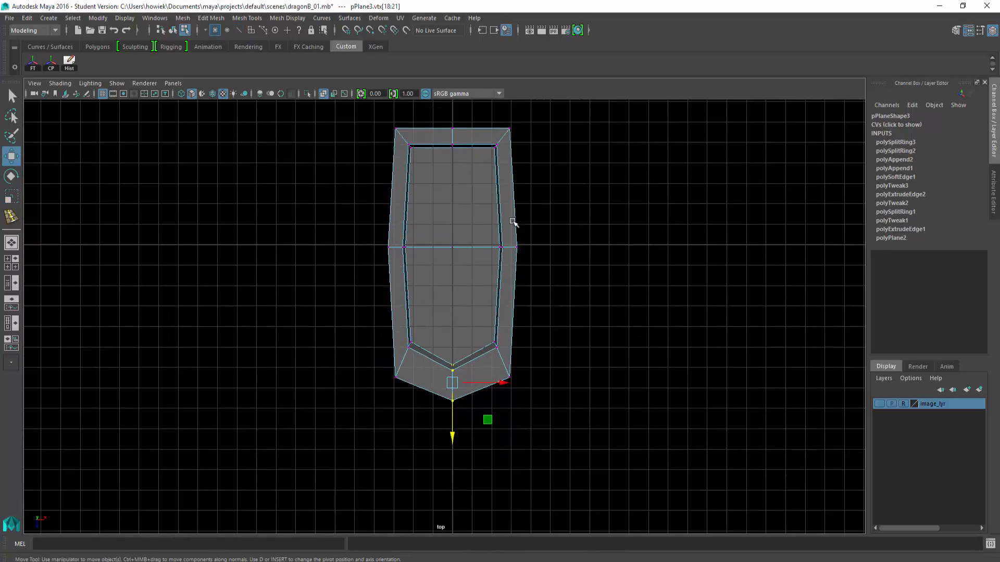
alt+middle_drag(578, 250, 566, 277)
Extrude the two outer wall faces at the tray's flat end by 1.42 and show the textured reference images again.
key(space)
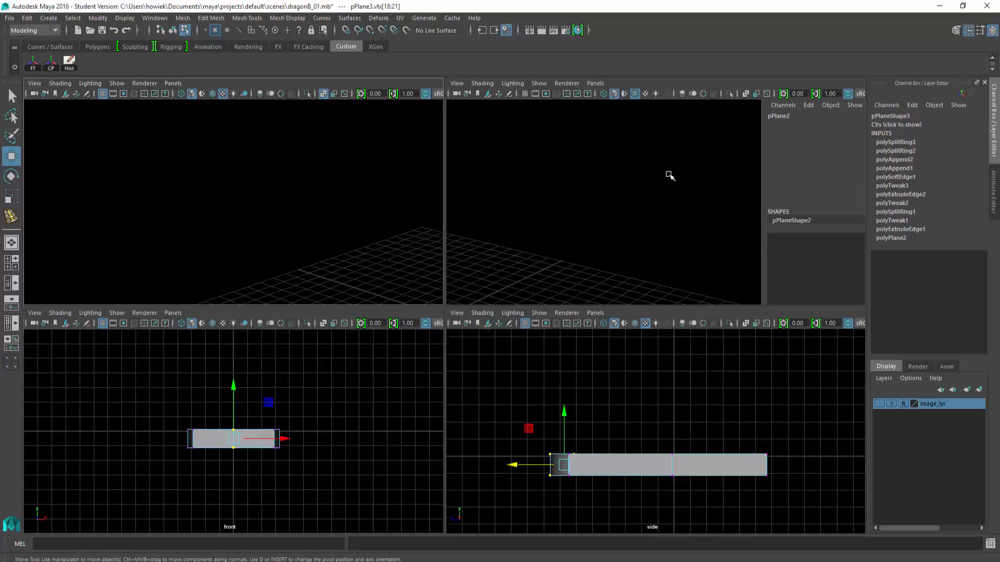
key(space)
key(q)
right_drag(606, 336, 607, 375)
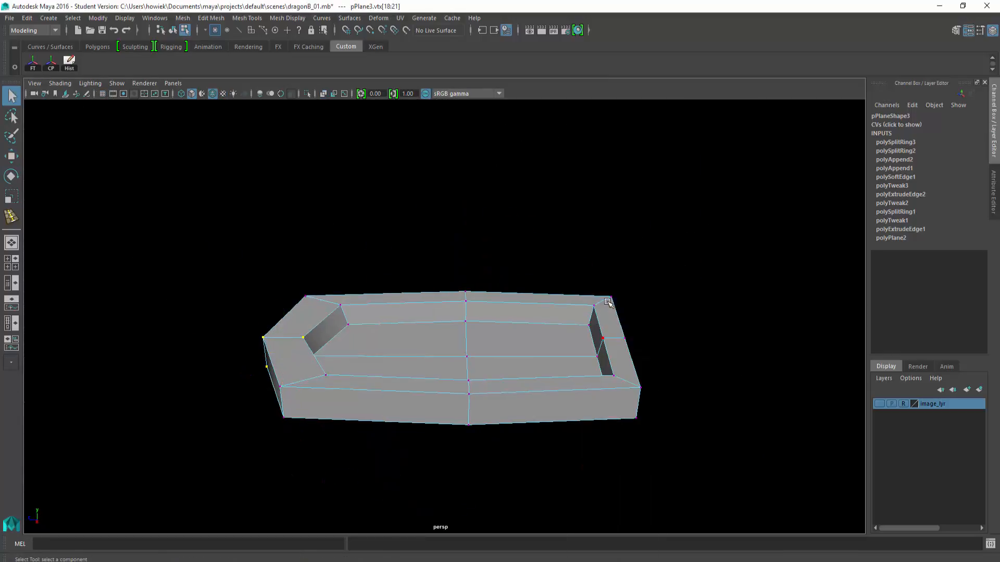
alt+drag(607, 375, 620, 315)
click(617, 318)
shift+click(617, 319)
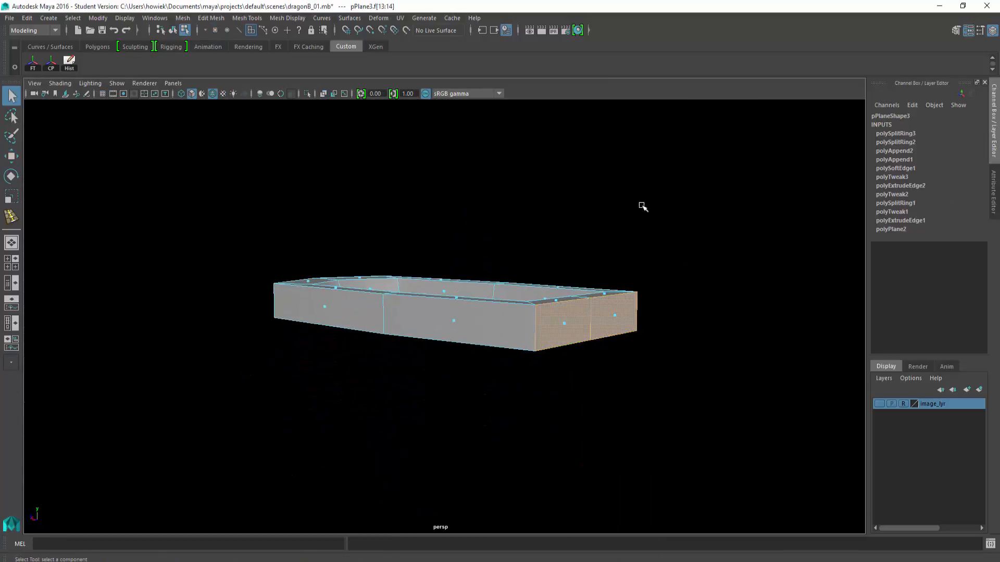
click(212, 18)
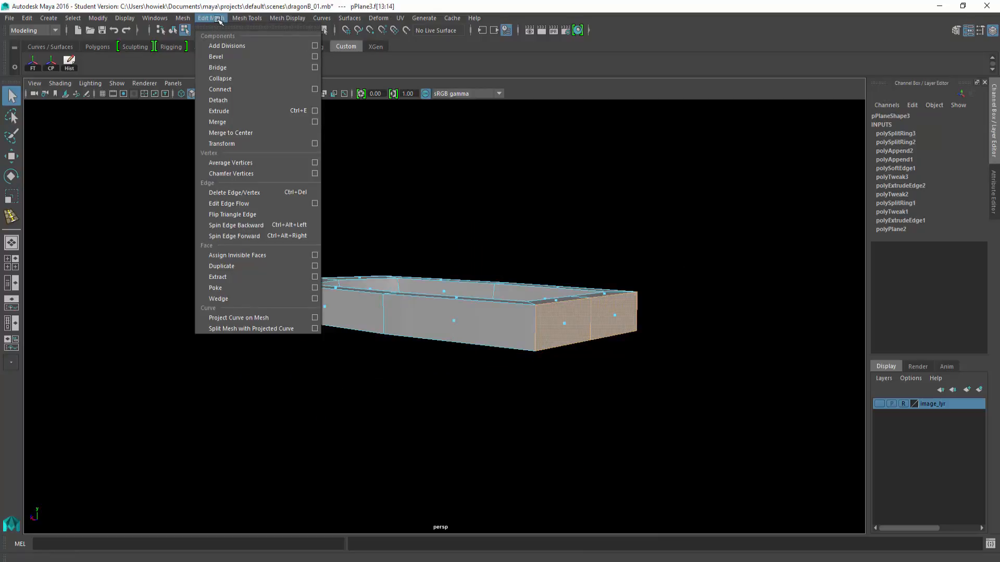
click(218, 110)
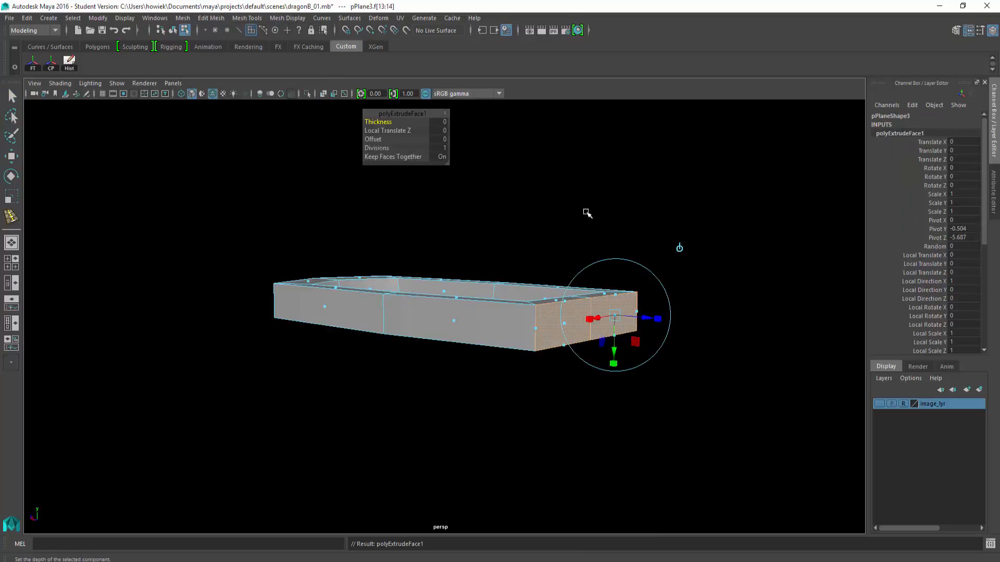
alt+drag(587, 212, 734, 383)
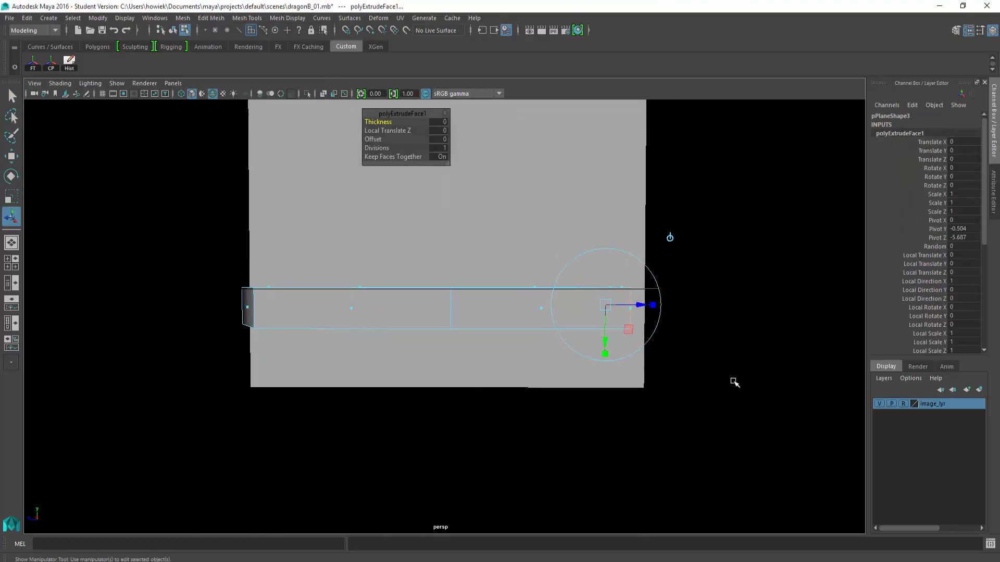
key(6)
mouse_move(738, 312)
alt+mouse_down()
mouse_move(649, 293)
mouse_move(654, 279)
mouse_move(696, 281)
alt+mouse_up()
key(q)
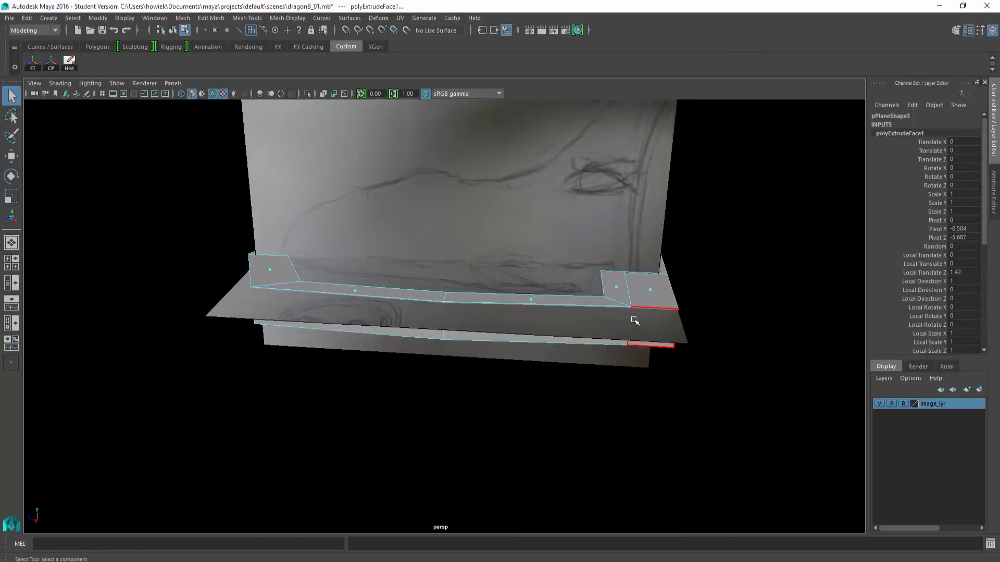
Select the extruded end's vertices in the side view and move them along Z toward the snout.
right_drag(612, 286, 651, 234)
alt+drag(651, 234, 627, 250)
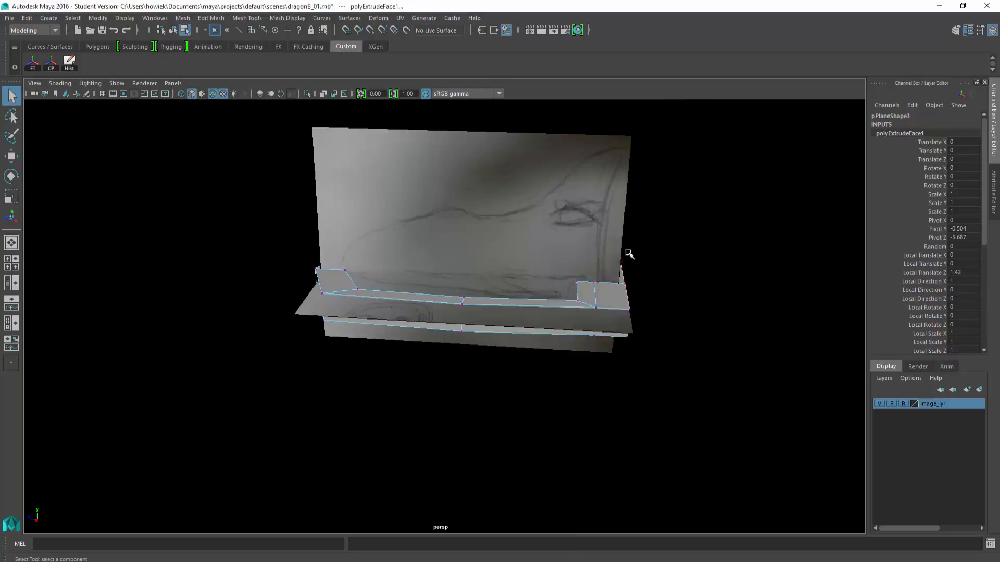
key(space)
key(space)
drag(769, 452, 770, 452)
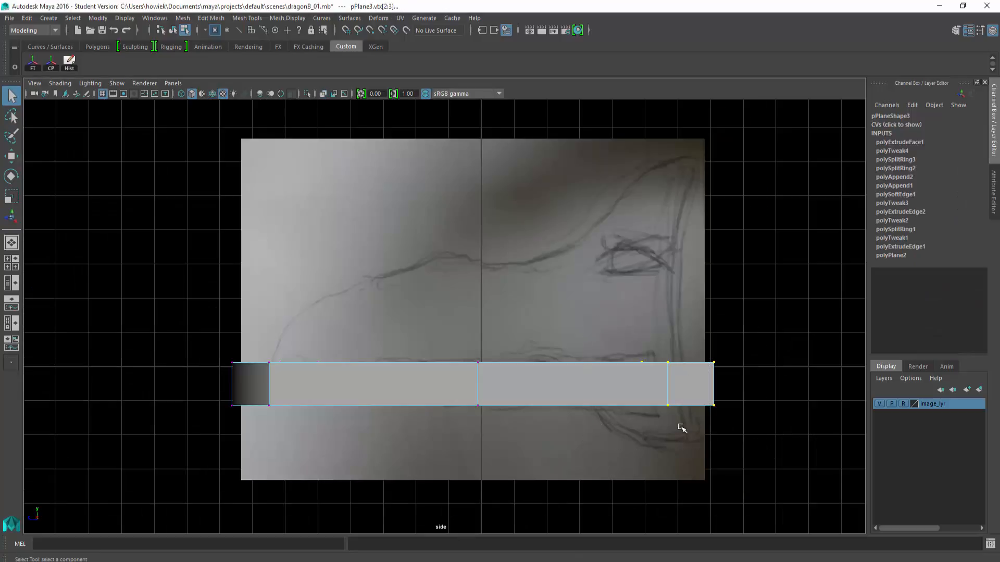
key(w)
drag(627, 382, 570, 383)
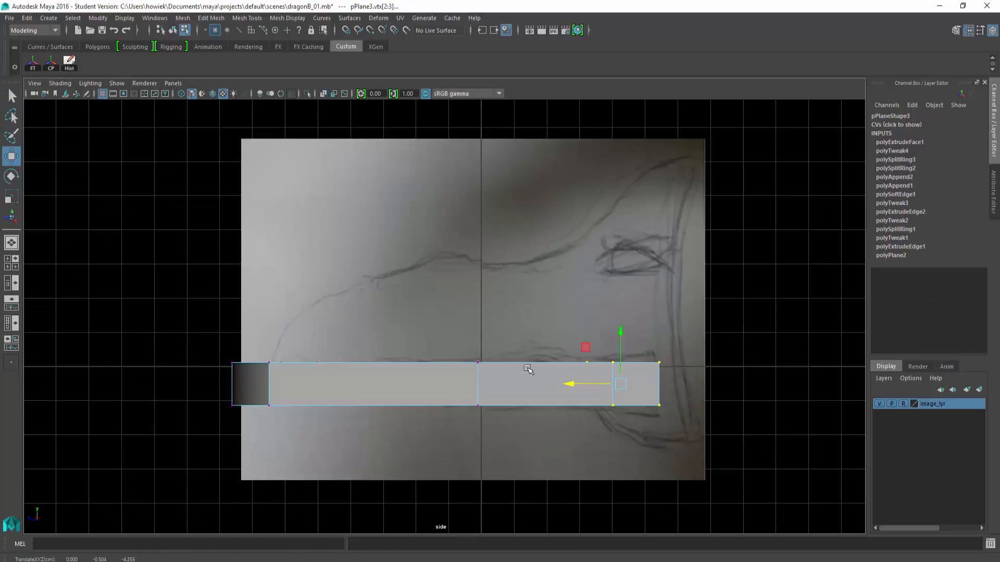
Select the vertices of the middle loop and the tray's rear corners, leaving out the end column, and move them along Z toward the snout.
drag(419, 319, 555, 446)
drag(632, 468, 631, 467)
key(space)
key(space)
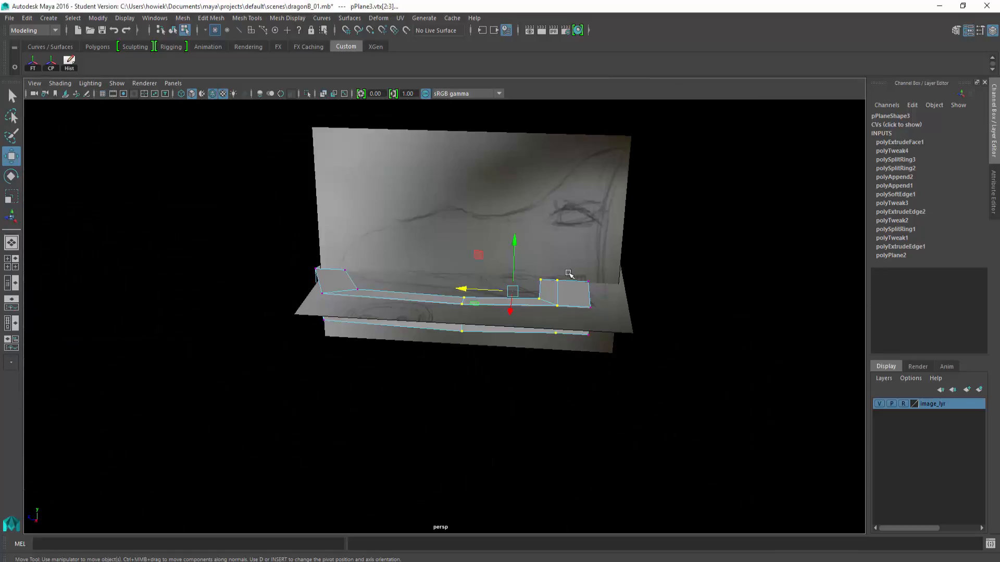
alt+drag(520, 172, 572, 276)
drag(463, 288, 457, 289)
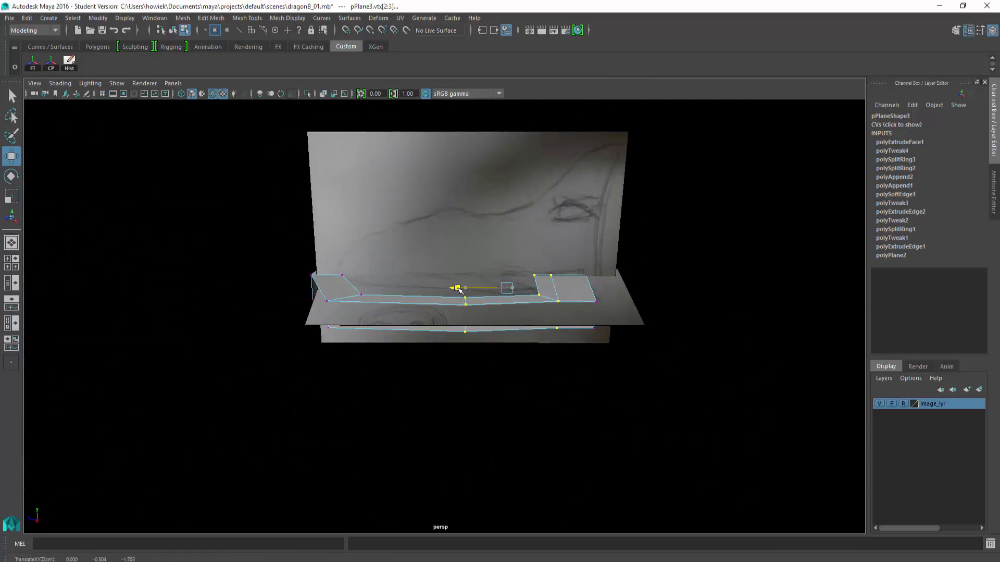
Select the vertex column at the tray's flat end in the side view and move it along Z toward the snout.
key(q)
key(space)
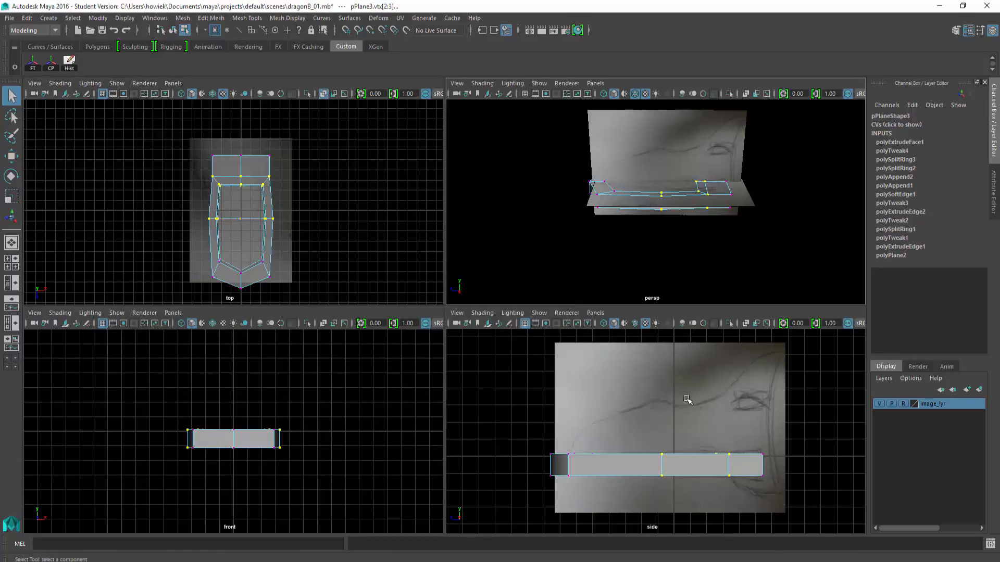
key(space)
drag(620, 319, 720, 476)
key(w)
drag(607, 384, 603, 384)
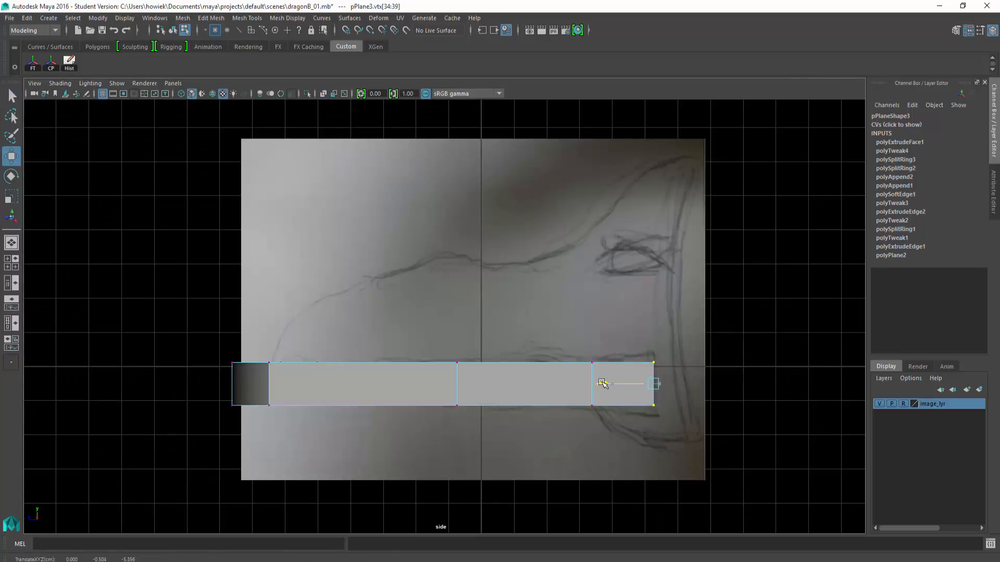
key(space)
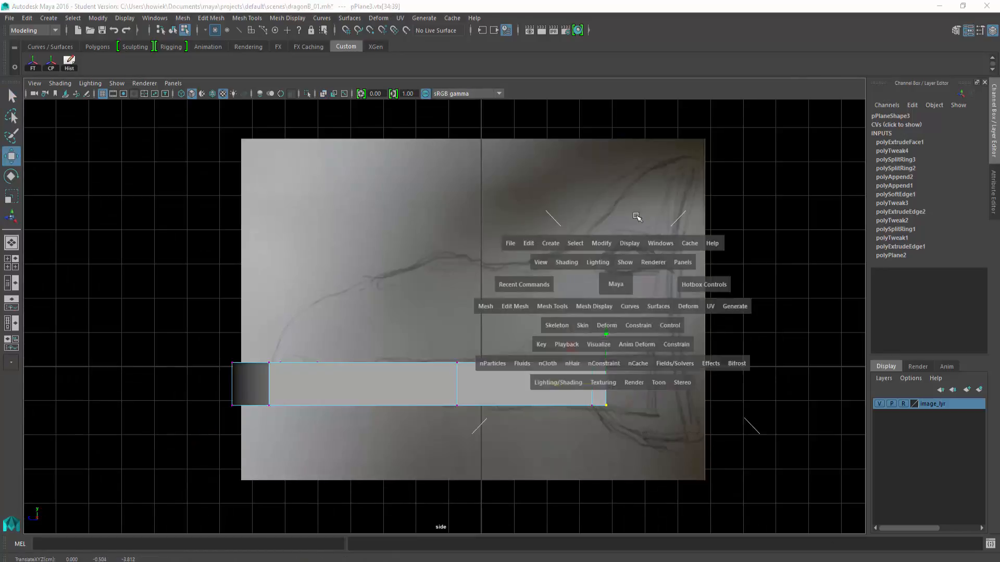
drag(602, 279, 602, 244)
Select the two outer faces at the flat end, hide the reference images and scale the faces narrower along X.
alt+drag(521, 281, 415, 254)
key(q)
alt+drag(668, 266, 509, 308)
right_drag(508, 274, 508, 304)
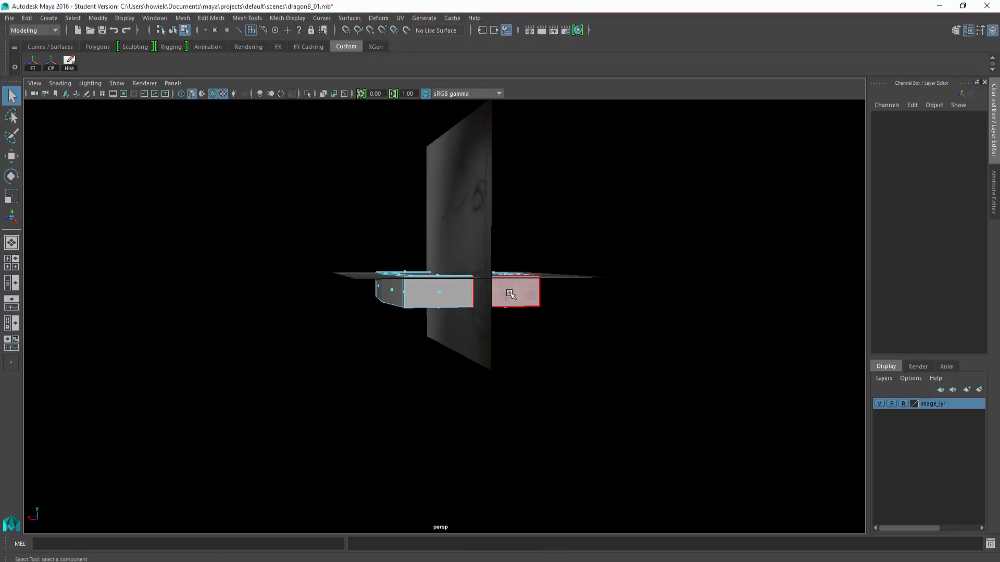
click(510, 293)
shift+click(440, 291)
alt+drag(656, 333, 687, 316)
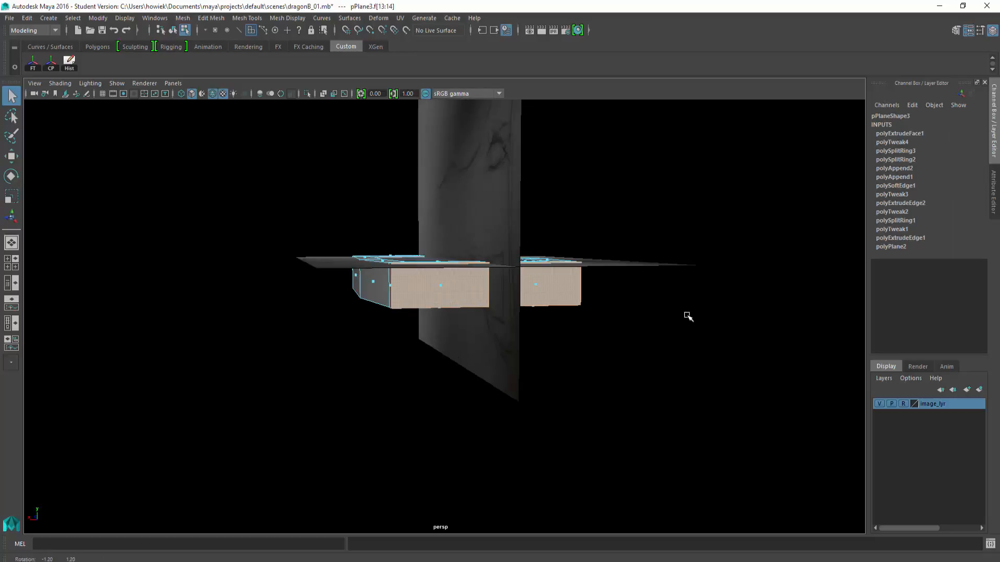
click(879, 404)
alt+drag(558, 317, 592, 335)
key(r)
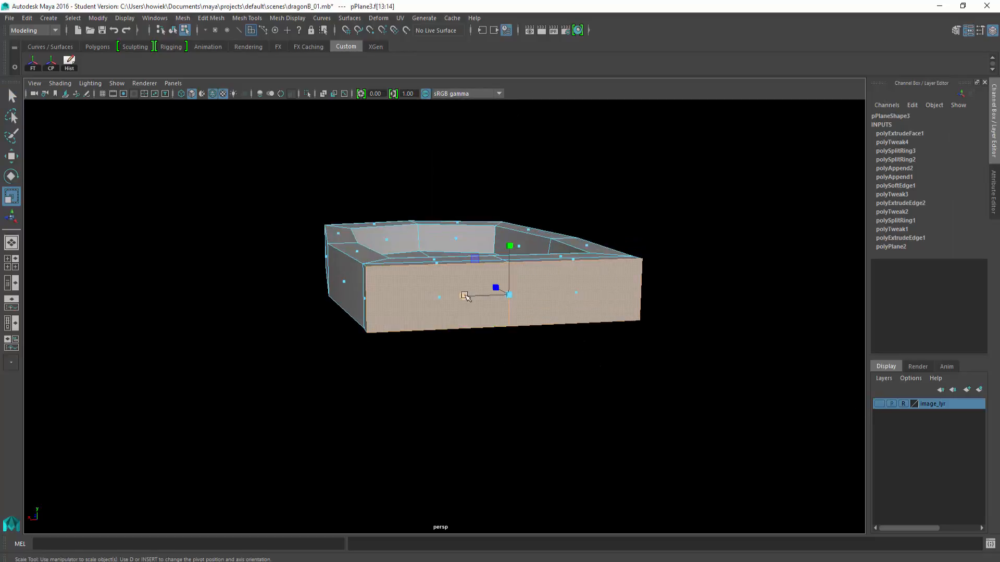
drag(465, 296, 437, 372)
Extrude the two angled corner faces at the flat end and move them outward along Z to form two prongs.
click(438, 371)
shift+click(621, 337)
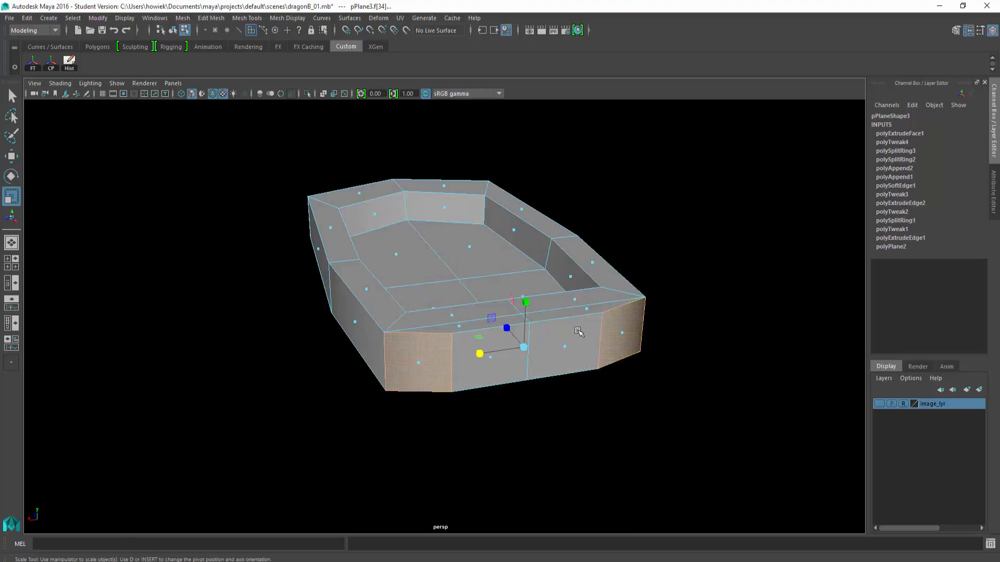
click(206, 19)
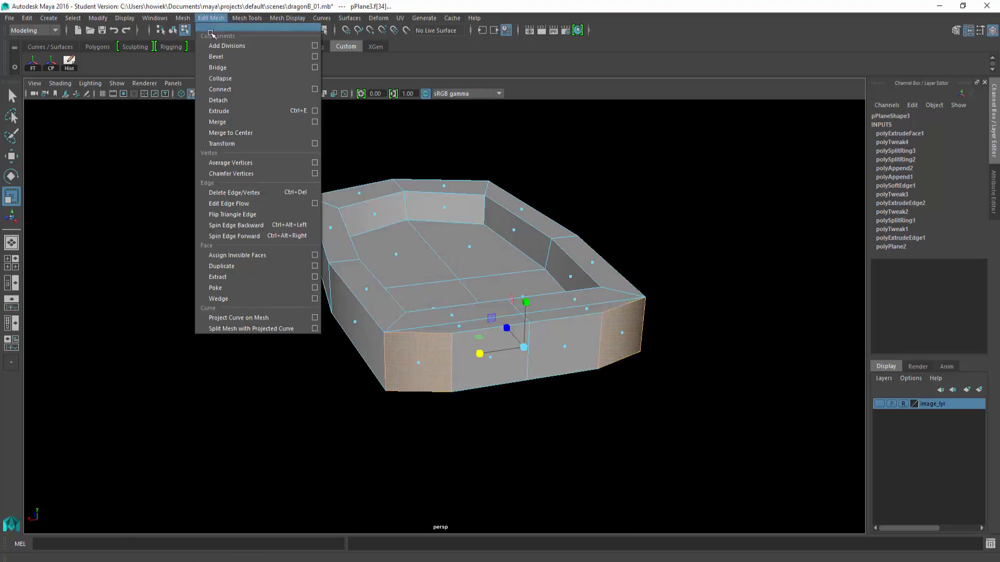
click(219, 111)
alt+drag(651, 234, 685, 273)
key(w)
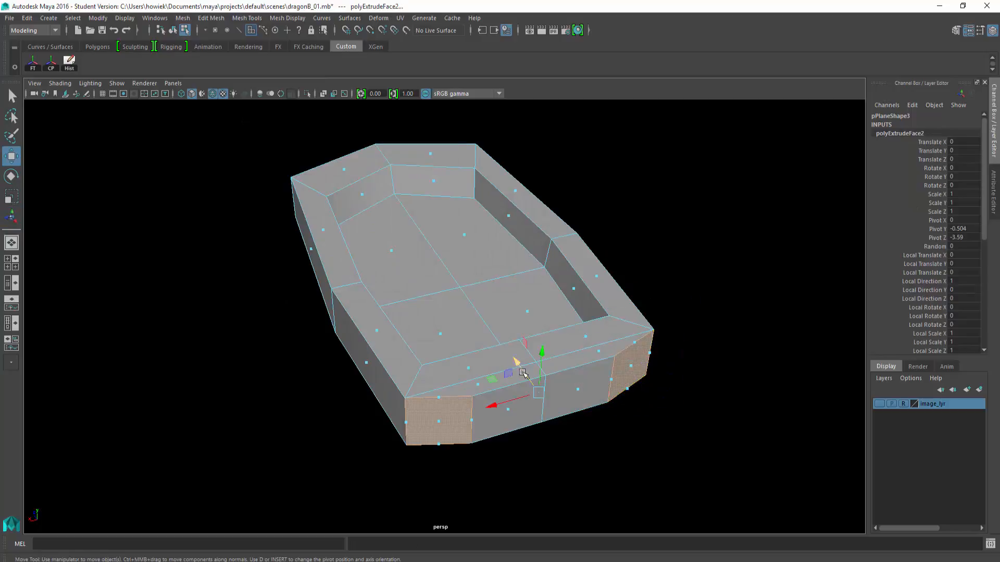
drag(517, 363, 571, 404)
Show the reference images and scale the extruded prong faces flat along Z so their ends are square.
mouse_move(613, 335)
alt+mouse_down()
mouse_move(698, 326)
mouse_move(714, 292)
alt+mouse_up()
click(880, 404)
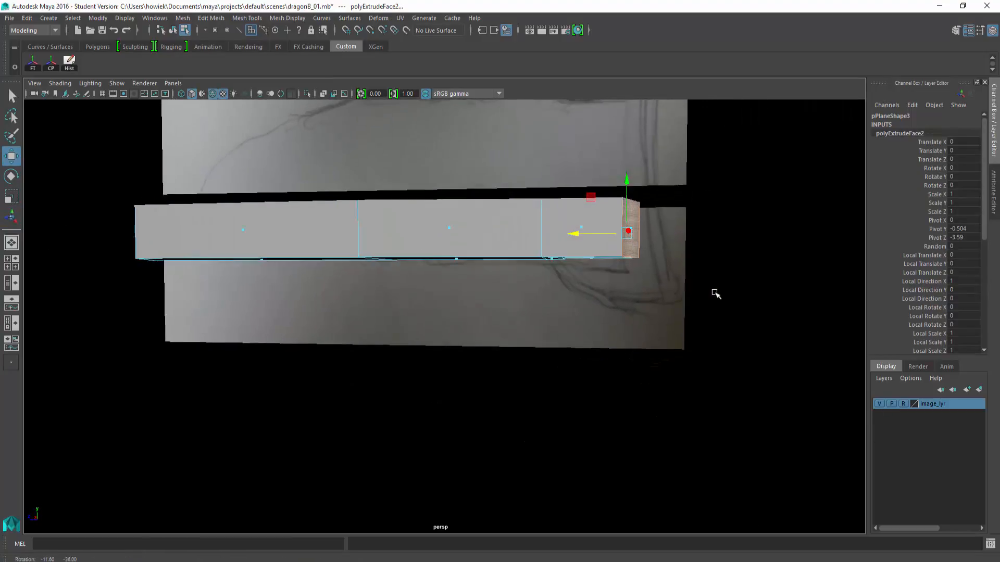
key(r)
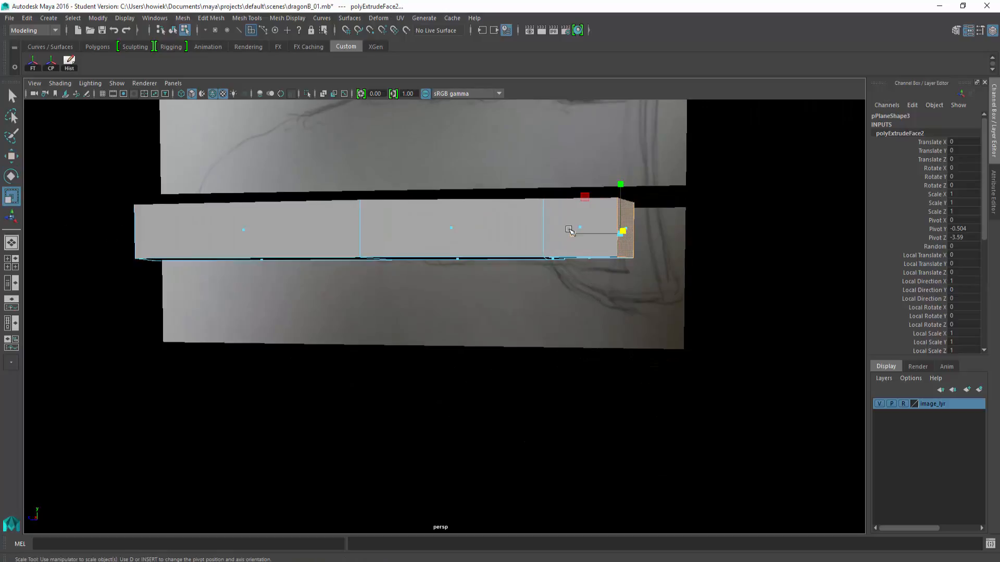
drag(573, 232, 593, 236)
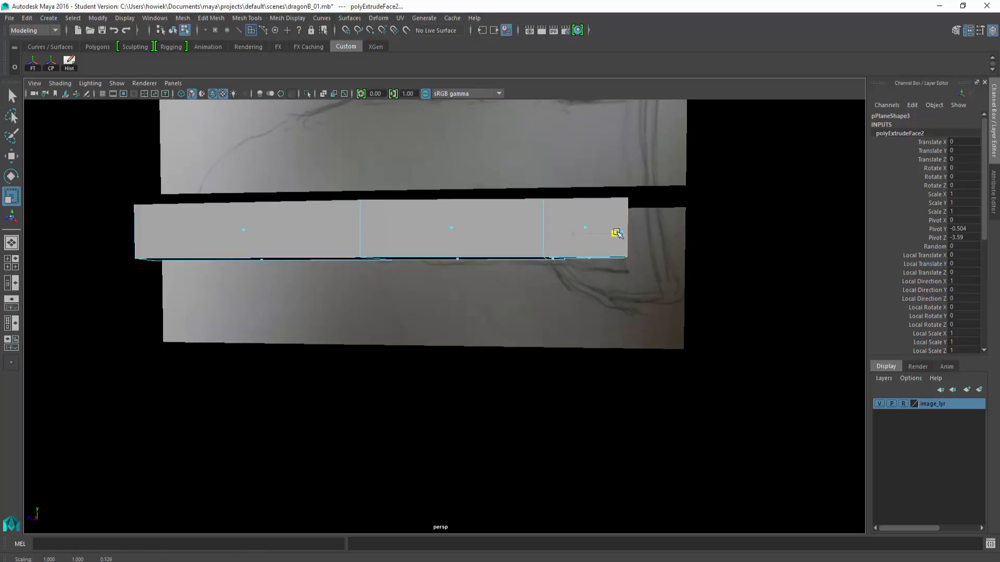
Compare the extruded prongs with the side sketch, checking the mesh in wireframe and textured display.
alt+drag(712, 244, 661, 245)
key(space)
key(space)
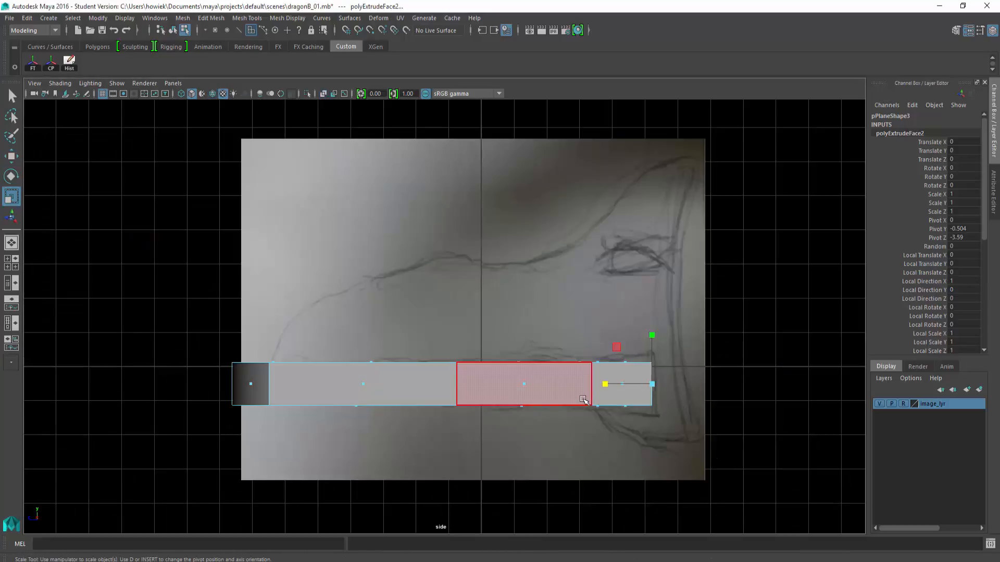
key(4)
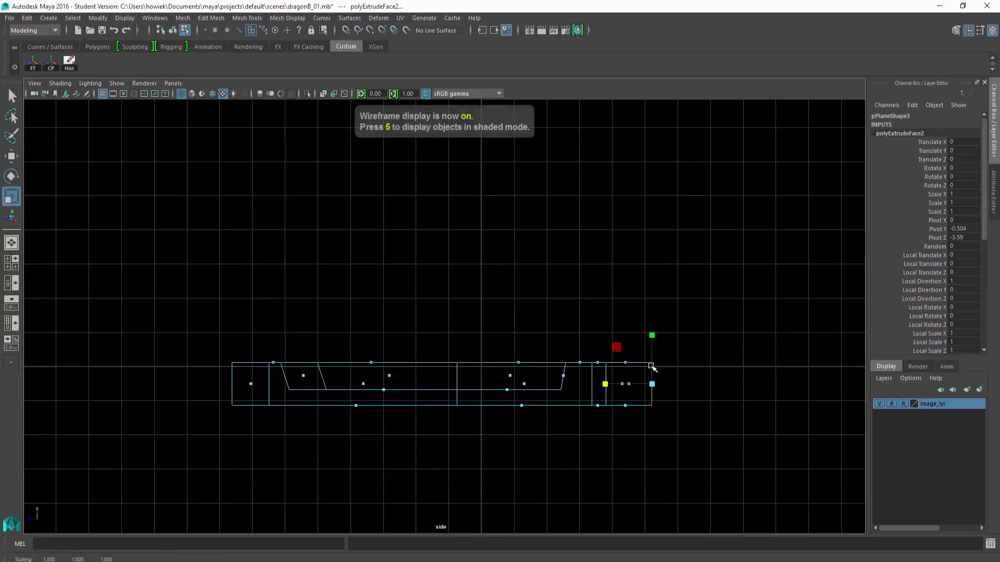
key(6)
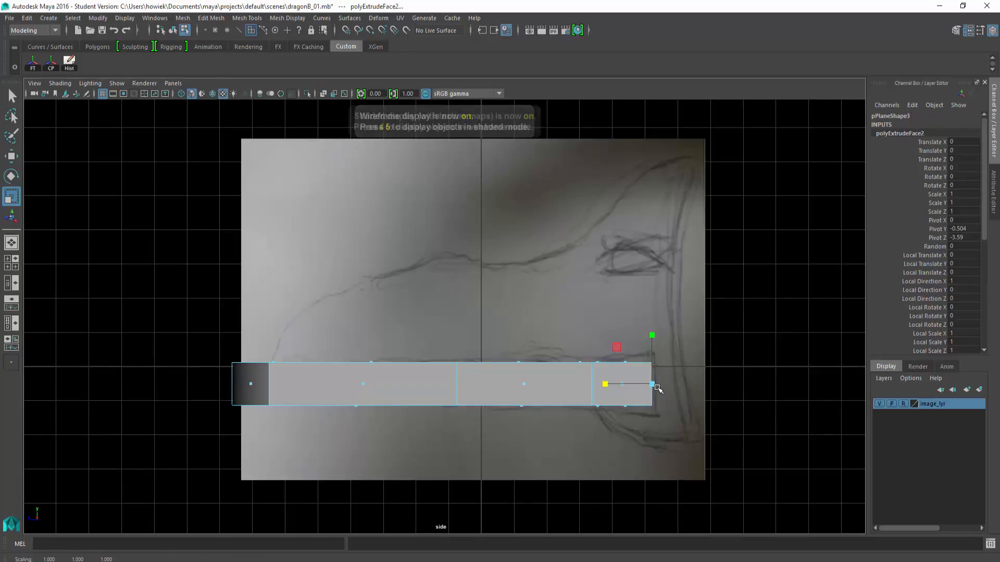
alt+drag(654, 386, 682, 375)
key(space)
key(space)
Hide the reference images and scale the vertices along the inner sides of the prongs wider along X to thin the prongs.
alt+drag(744, 319, 599, 333)
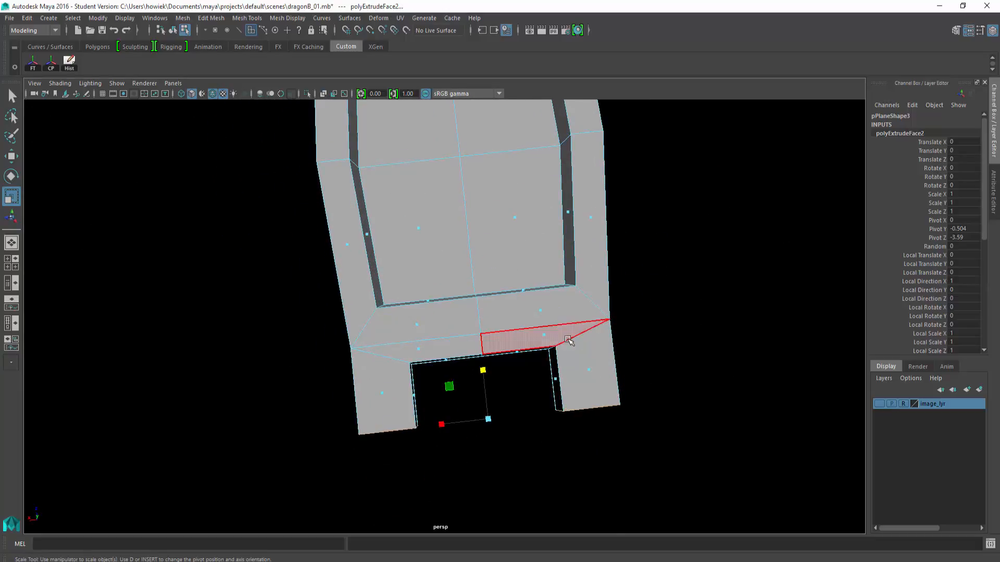
right_drag(516, 281, 513, 279)
key(space)
key(space)
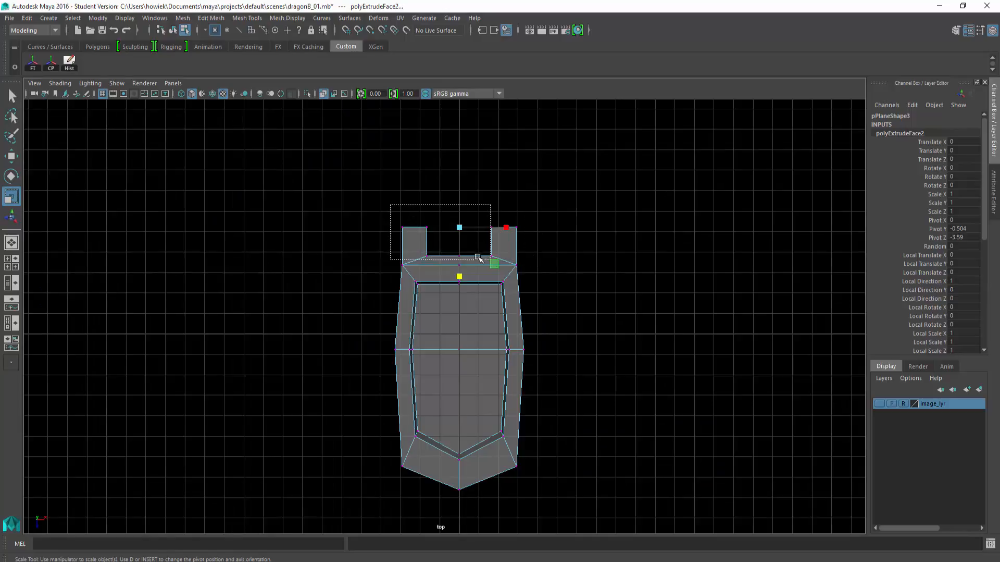
drag(477, 257, 423, 217)
drag(506, 257, 507, 258)
key(e)
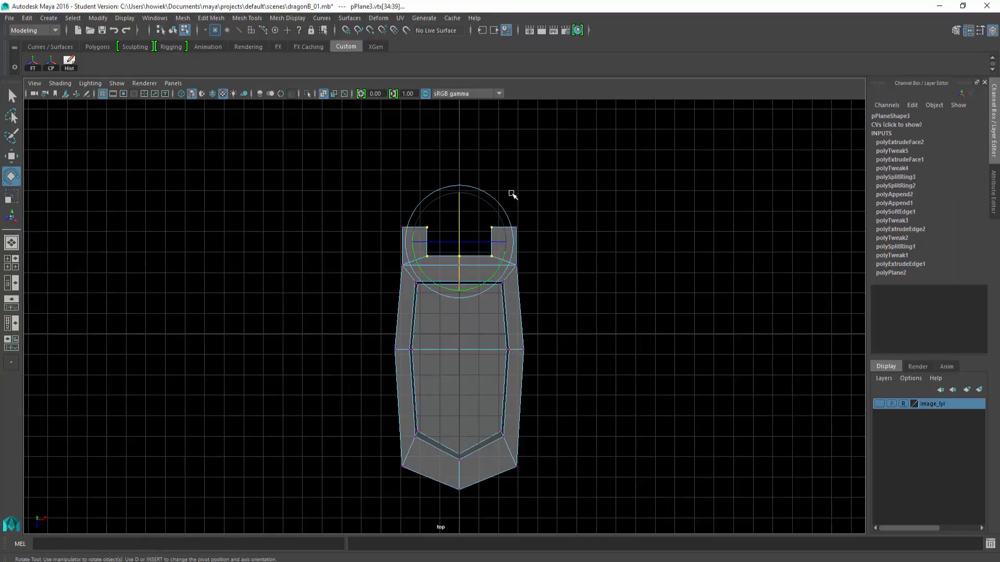
key(r)
key(space)
key(space)
alt+drag(649, 211, 607, 277)
drag(431, 266, 549, 245)
key(q)
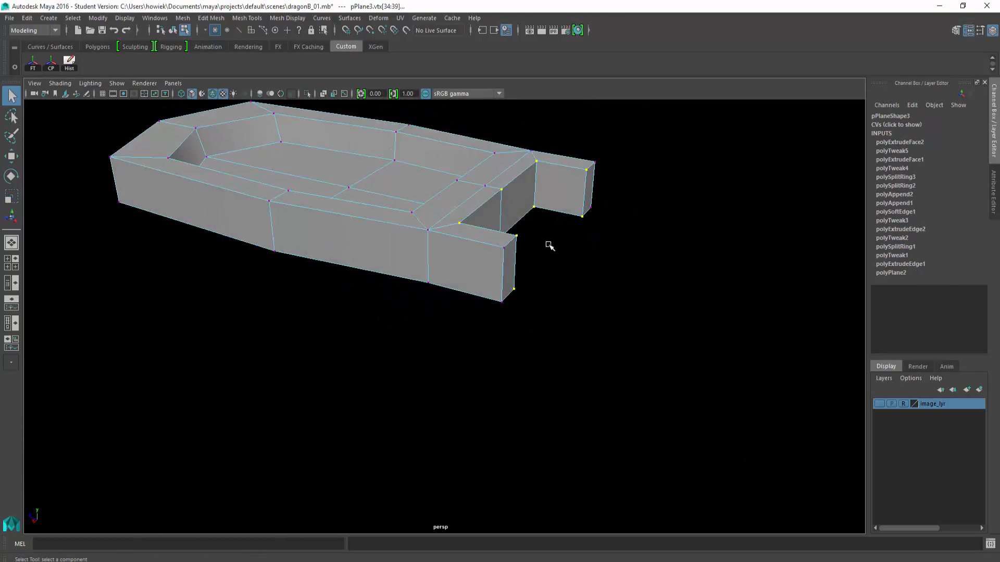
Preview the jaw mesh smoothed in object mode and return it to the unsmoothed display.
right_drag(475, 191, 491, 185)
alt+drag(491, 185, 530, 303)
key(3)
alt+drag(637, 278, 638, 307)
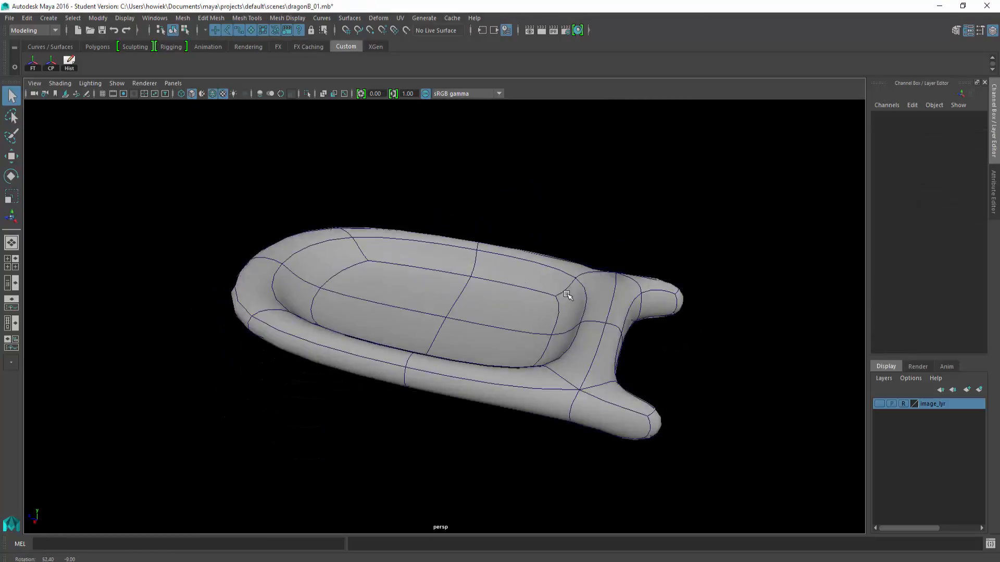
click(566, 325)
key(1)
alt+drag(698, 330, 643, 258)
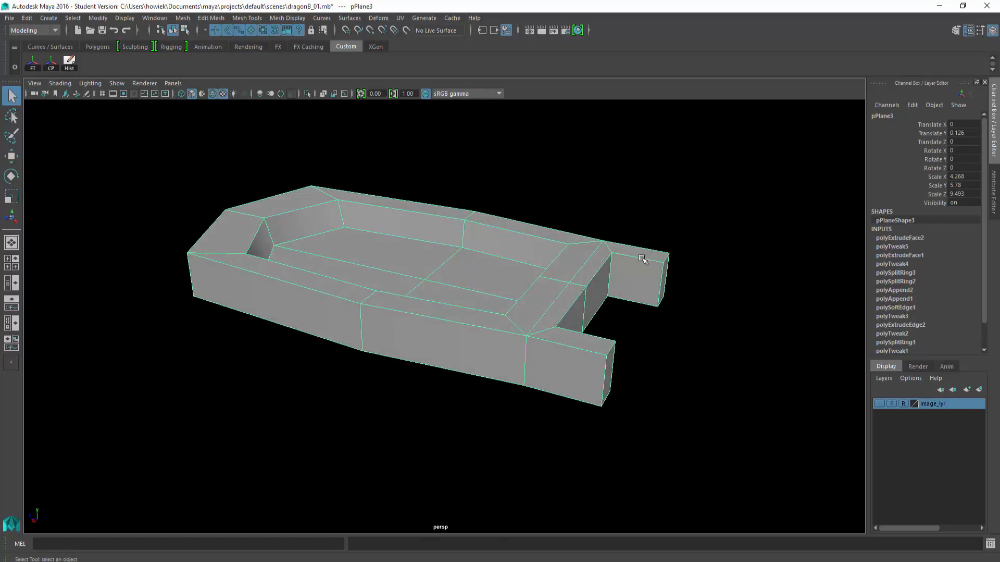
Insert an edge loop close to the end of each of the two prongs, matching their positions in the side view wireframe.
click(205, 19)
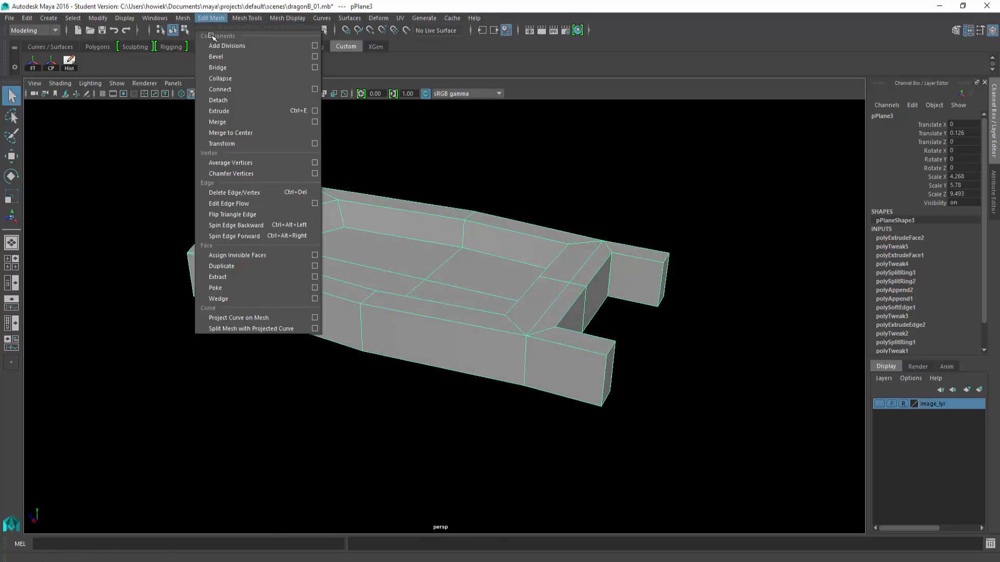
mouse_move(236, 20)
click(266, 100)
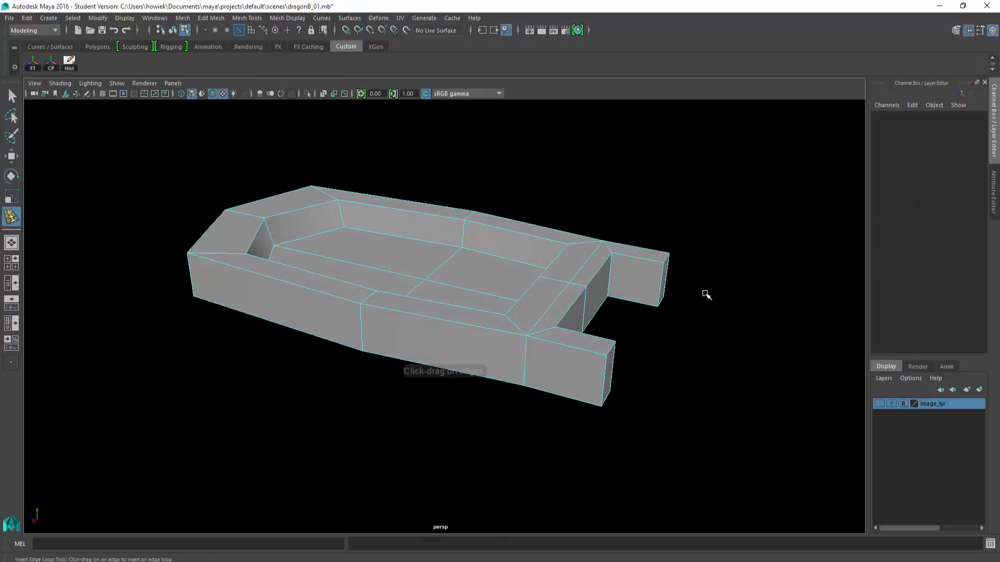
alt+drag(704, 293, 657, 261)
alt+drag(714, 312, 720, 327)
key(space)
key(space)
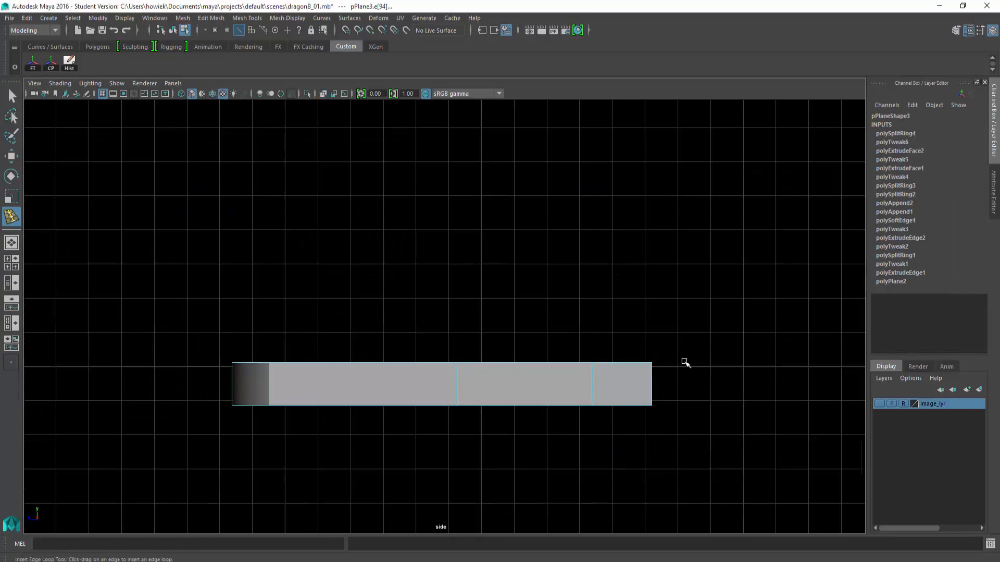
alt+middle_drag(685, 363, 665, 369)
key(4)
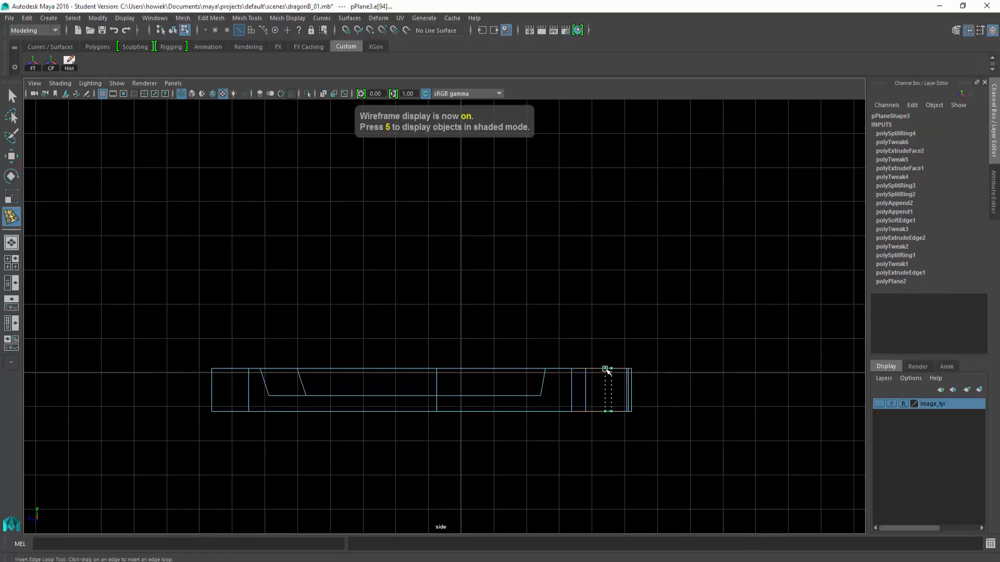
click(628, 370)
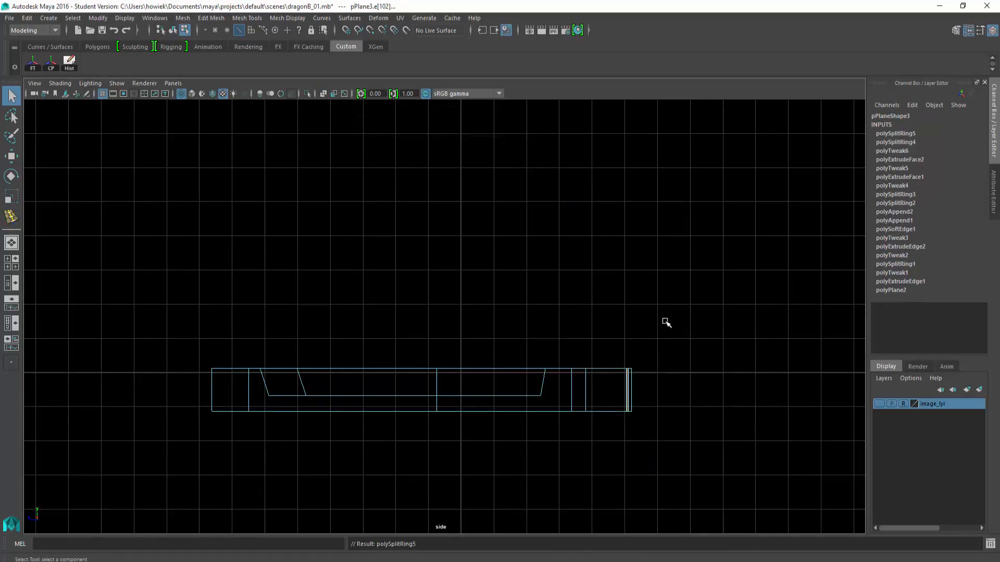
Select the vertices of both new prong loops and scale them flat along Z so the loops line up.
right_drag(665, 324, 630, 311)
drag(630, 447, 632, 447)
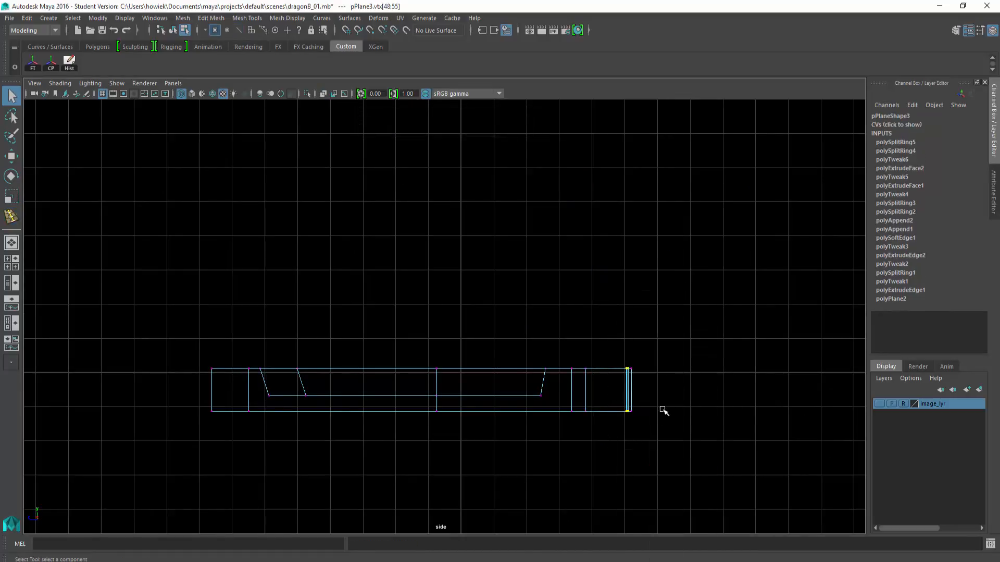
scroll(663, 411, up, 3)
alt+middle_drag(627, 310, 672, 296)
key(r)
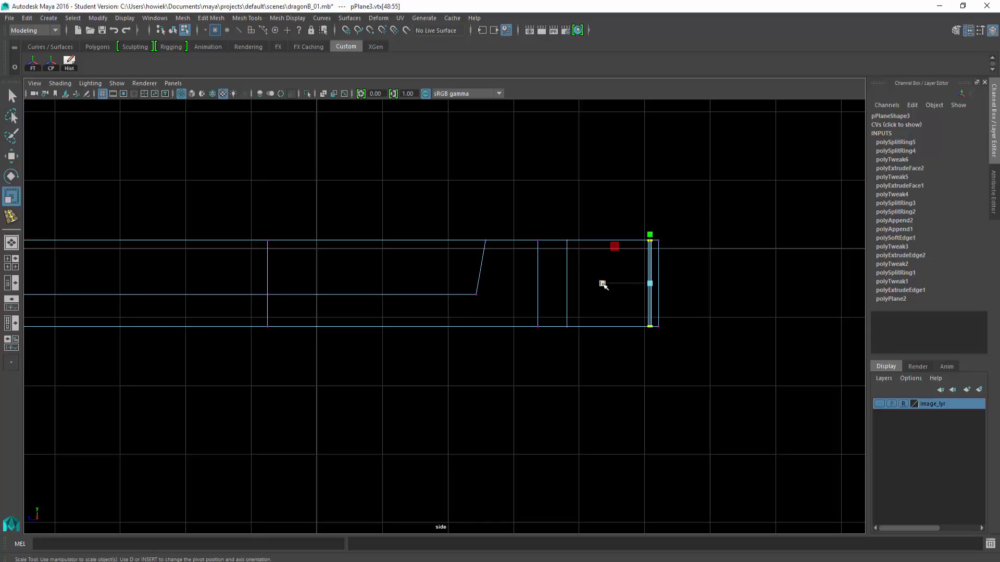
drag(603, 284, 654, 284)
key(w)
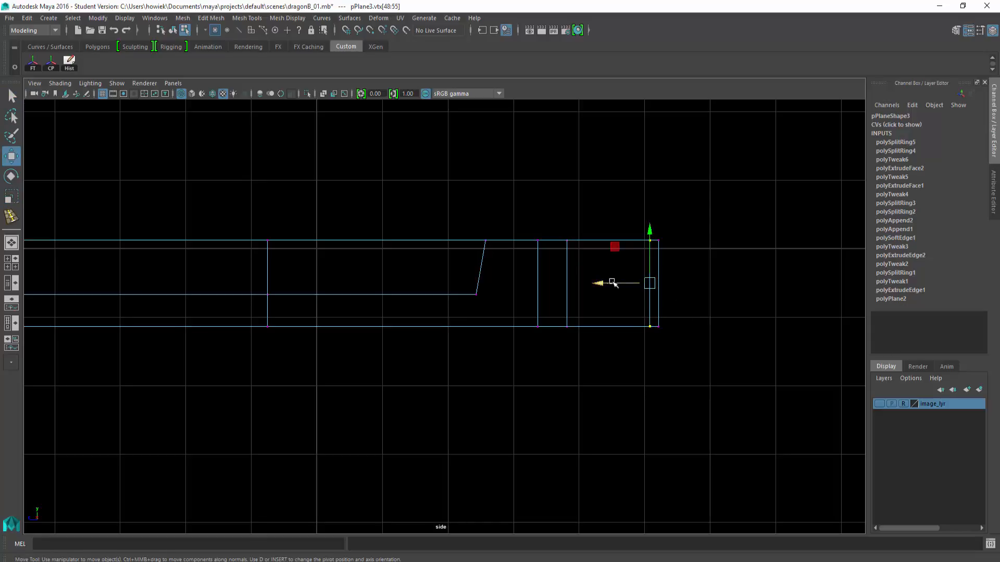
Examine the prong ends in smoothed preview from the perspective view and restore the unsmoothed display.
key(space)
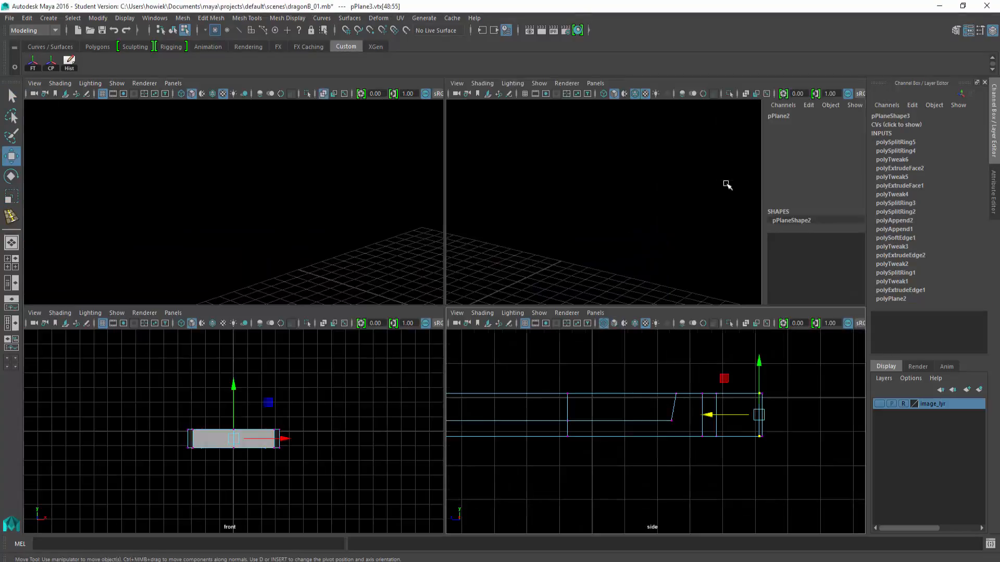
key(space)
key(q)
alt+drag(673, 264, 581, 377)
right_drag(548, 393, 568, 307)
click(568, 307)
key(3)
click(665, 310)
alt+drag(665, 311, 662, 289)
click(651, 318)
key(1)
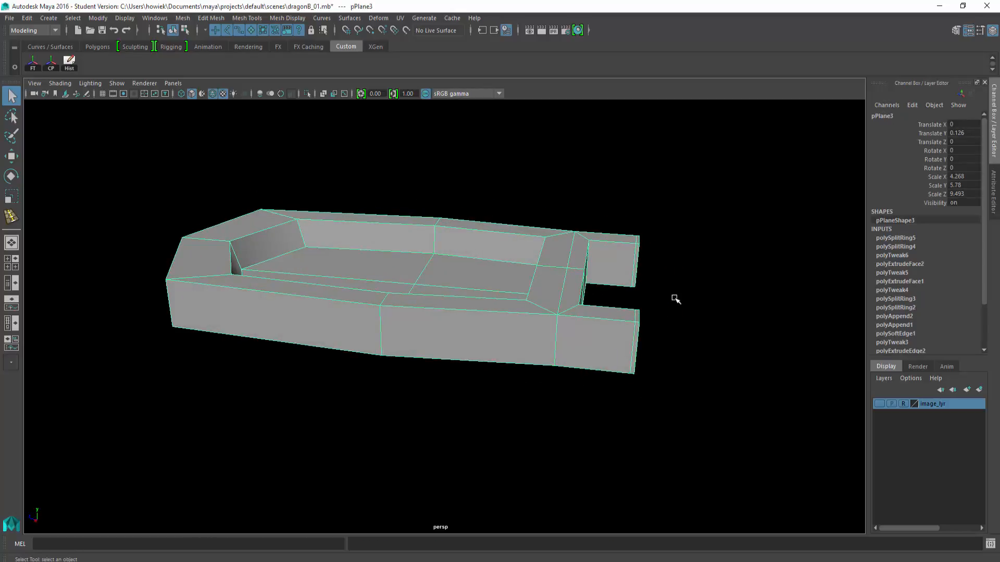
Insert edge loops running around the jaw's outer walls and prongs, with one close to the lower edge.
shift+right_drag(665, 306, 632, 297)
alt+drag(632, 297, 622, 274)
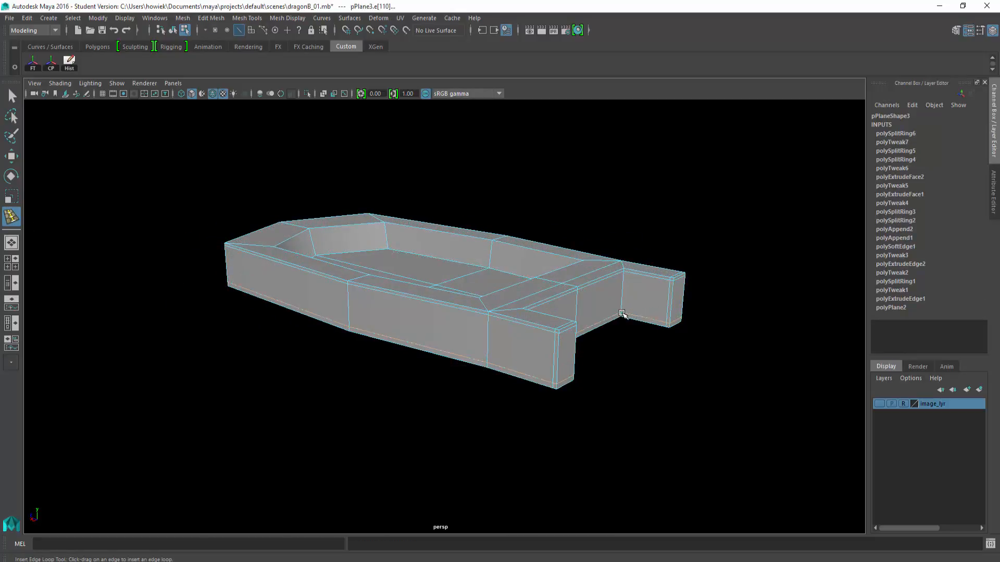
click(623, 314)
alt+drag(622, 314, 567, 357)
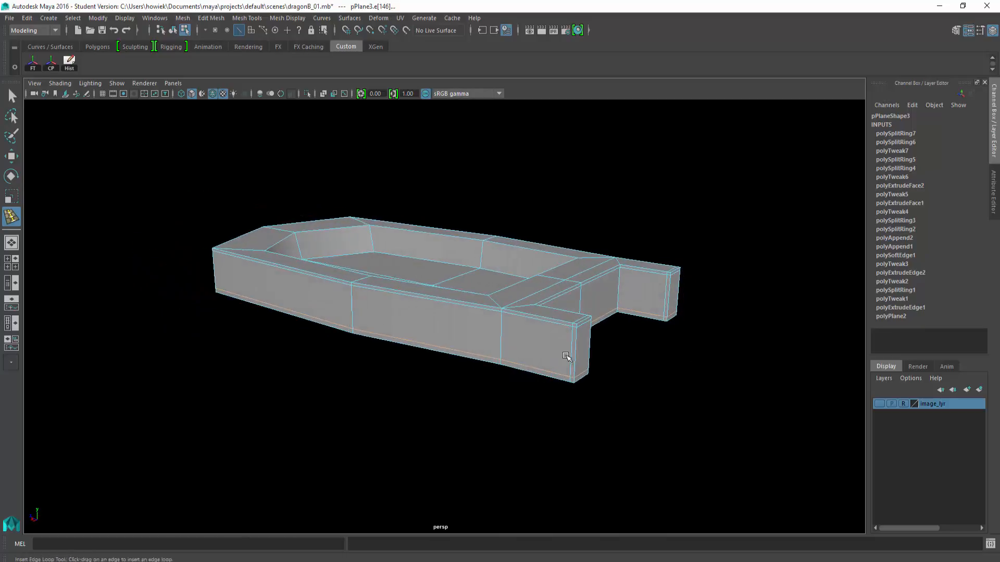
Turn off the wireframe overlay on shaded surfaces, inspect the jaw in smoothed preview, and restore the unsmoothed display.
right_drag(545, 289, 599, 262)
key(3)
click(658, 386)
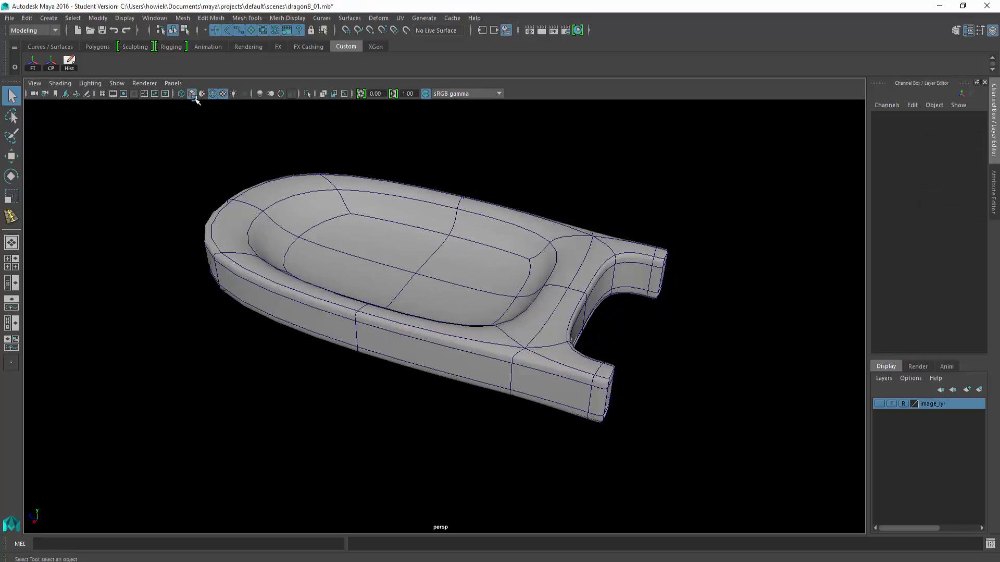
click(213, 94)
mouse_move(700, 207)
alt+mouse_down()
mouse_move(698, 272)
mouse_move(570, 257)
mouse_move(696, 285)
alt+mouse_up()
click(625, 299)
key(1)
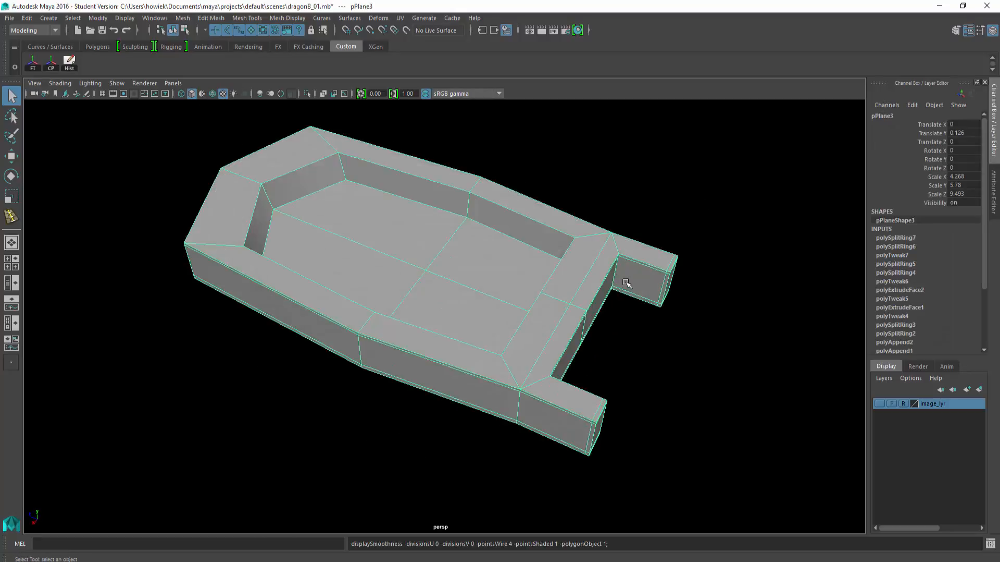
Insert an edge loop around the base of the far prong, scale it flat along Z and shift it toward the rear bar.
key(y)
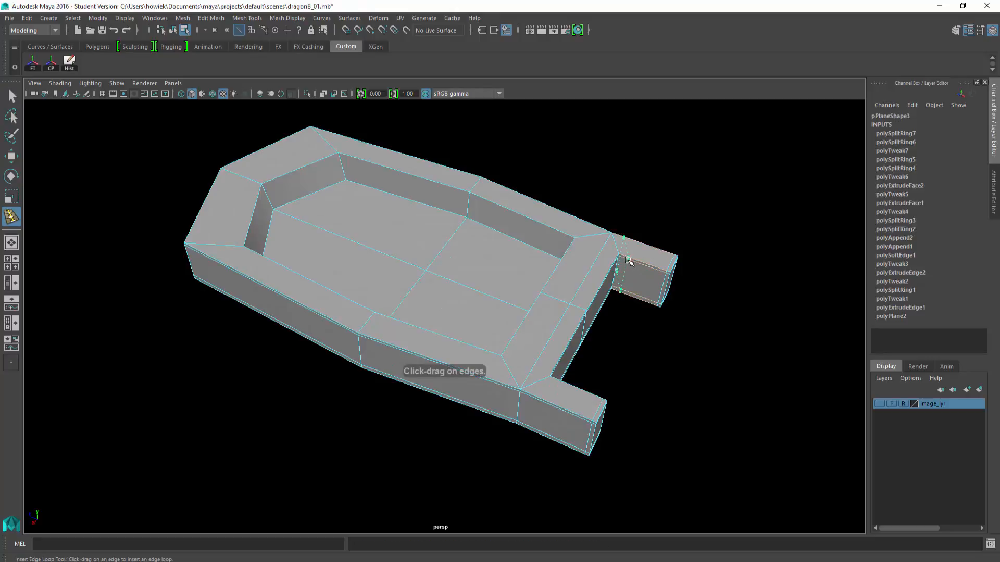
click(628, 261)
alt+drag(629, 261, 654, 344)
key(r)
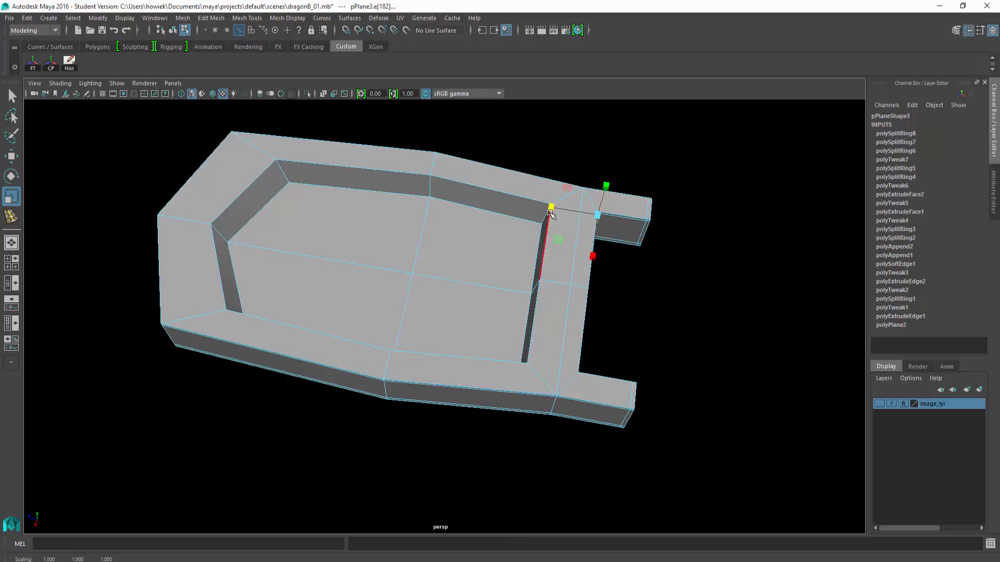
key(w)
alt+drag(654, 284, 587, 263)
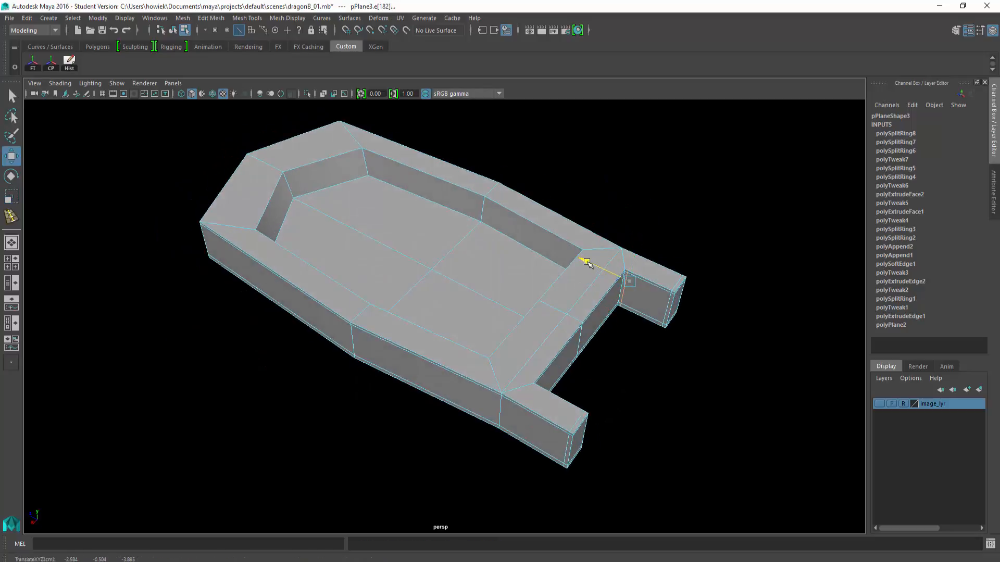
key(q)
Examine the far prong's base in smoothed preview and restore the unsmoothed display.
right_drag(637, 284, 648, 271)
click(653, 291)
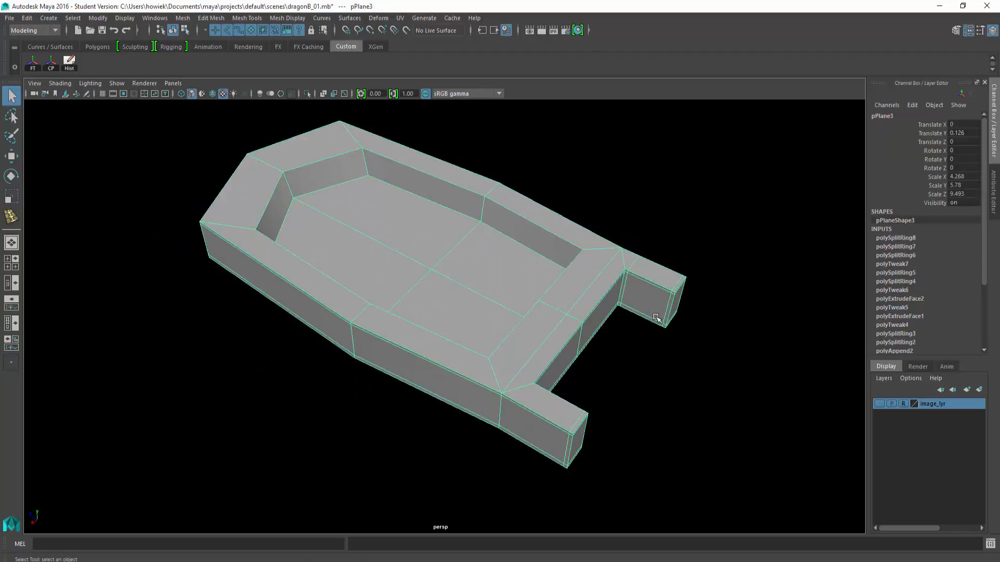
key(3)
click(697, 247)
alt+drag(636, 341, 642, 292)
click(642, 292)
key(1)
Insert a matching edge loop around the base of the near prong and scale it flat along Z.
key(y)
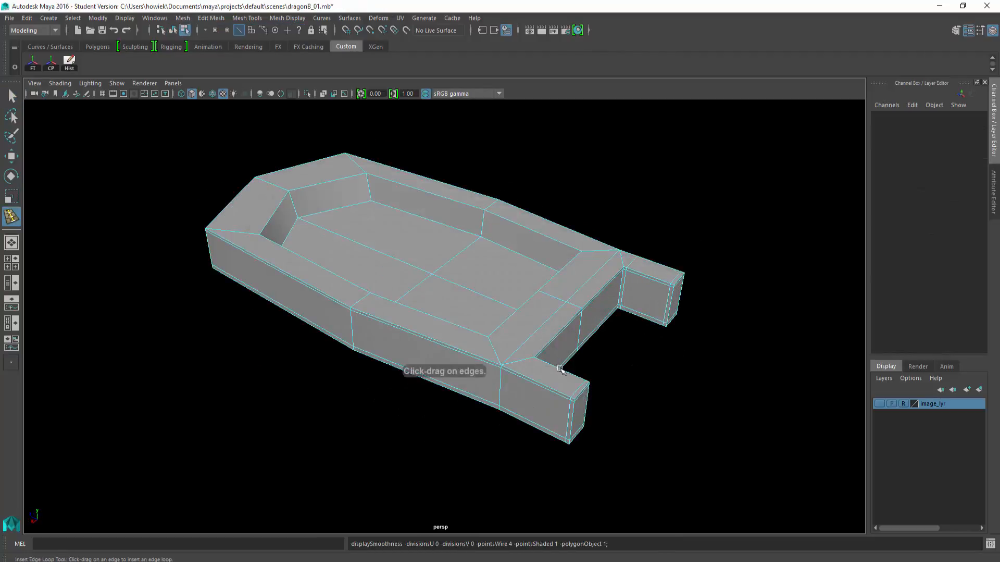
drag(526, 377, 524, 401)
alt+drag(524, 401, 568, 435)
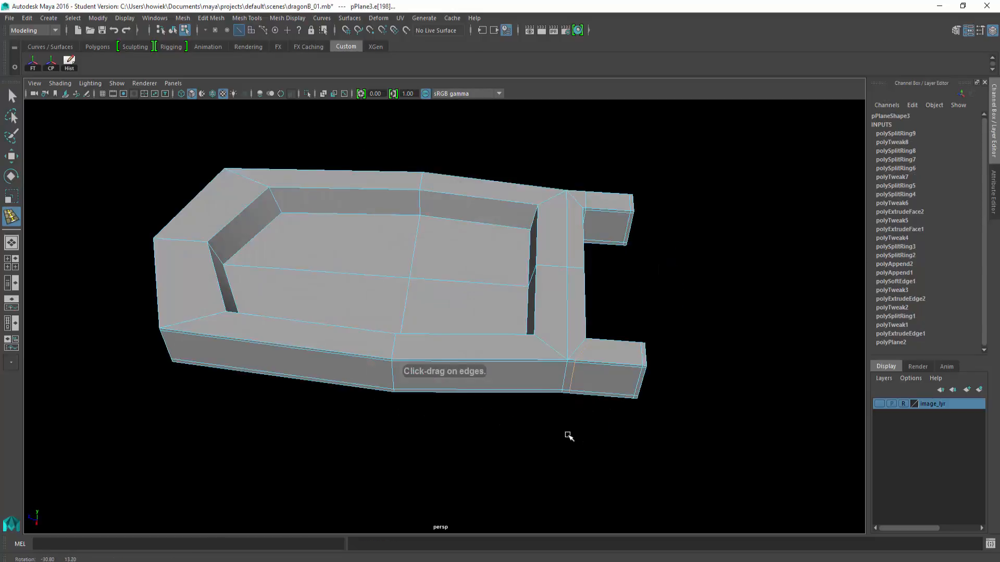
key(r)
drag(534, 363, 535, 364)
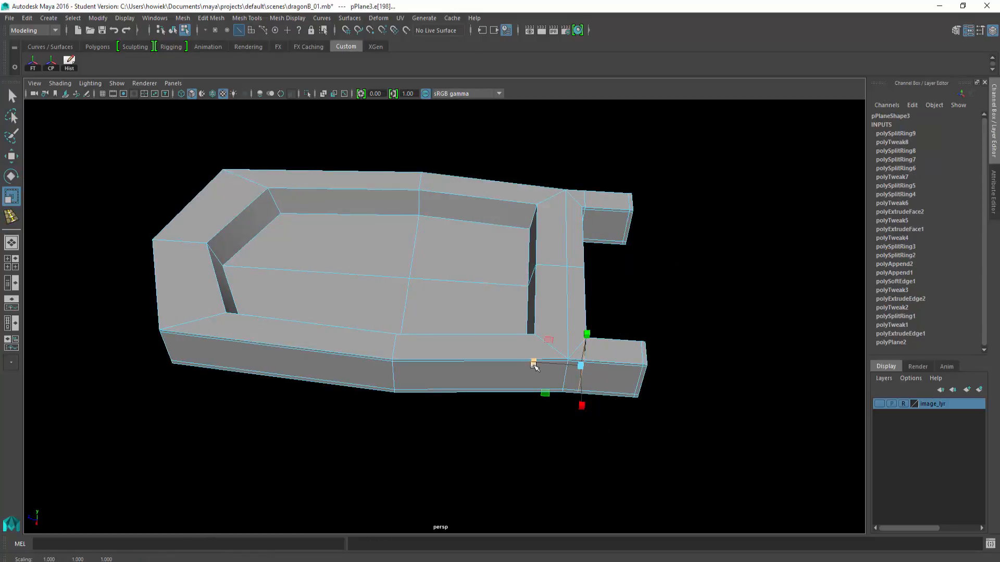
scroll(535, 364, up, 6)
key(q)
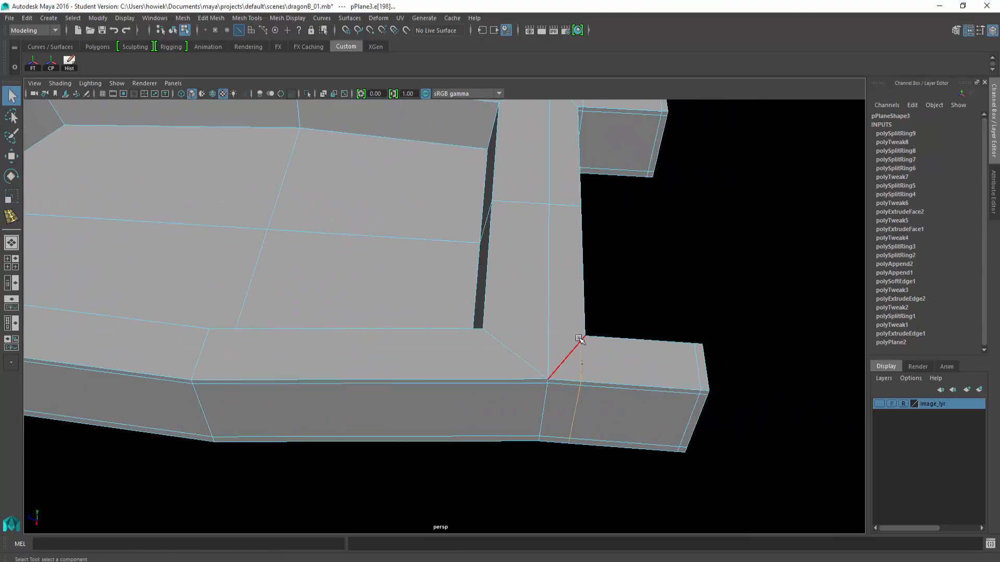
key(w)
key(q)
Line up the loops at the bases of both prongs by scaling them flat along Z in the side view.
alt+drag(614, 255, 573, 224)
alt+drag(781, 419, 736, 388)
key(space)
key(space)
key(e)
key(r)
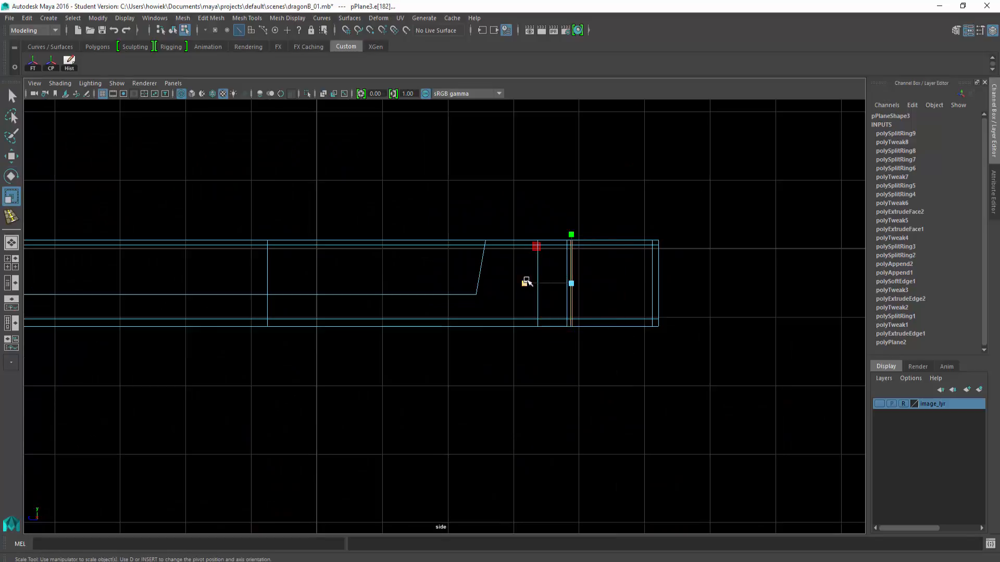
key(space)
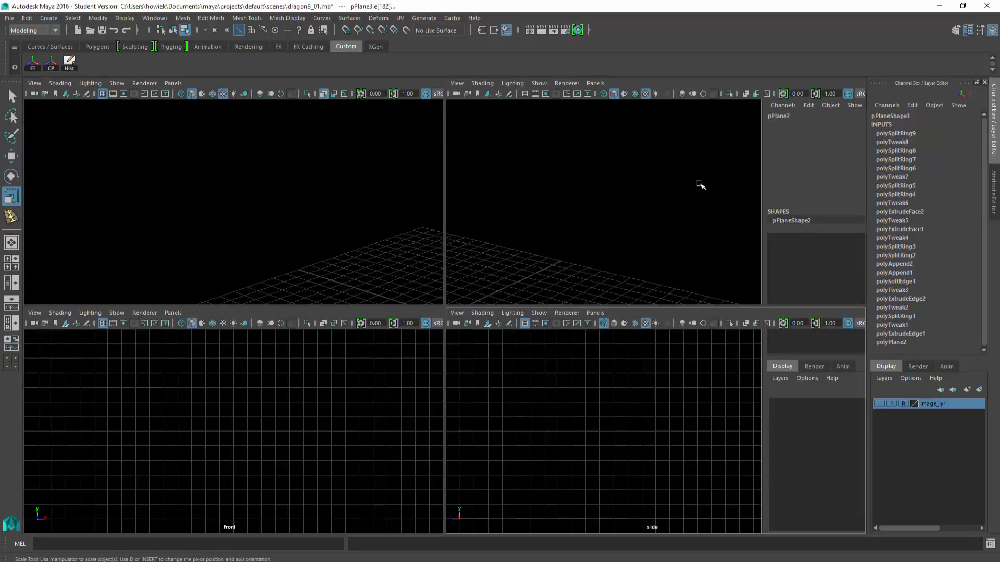
key(space)
alt+drag(699, 185, 620, 272)
Examine both prong bases in smoothed preview from the perspective view and restore the unsmoothed display.
key(q)
right_drag(627, 257, 658, 243)
key(3)
click(661, 321)
alt+right_drag(662, 317, 590, 325)
mouse_move(590, 325)
alt+mouse_down()
mouse_move(444, 299)
mouse_move(608, 331)
alt+mouse_up()
click(474, 324)
key(1)
In the top view, select the rear bar's centre vertices and move them toward the jaw's front to form a shallow V.
key(space)
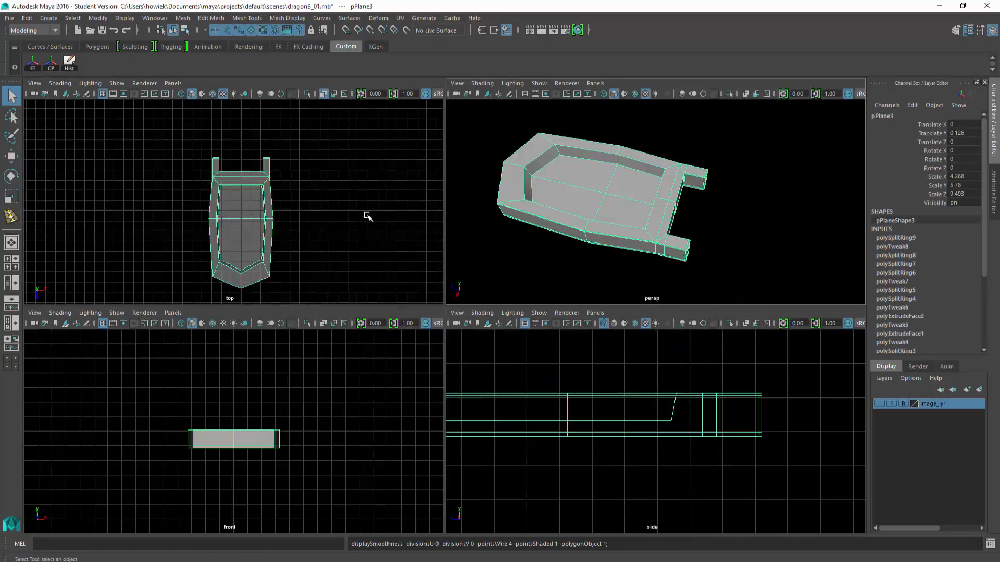
key(space)
right_drag(462, 273, 447, 253)
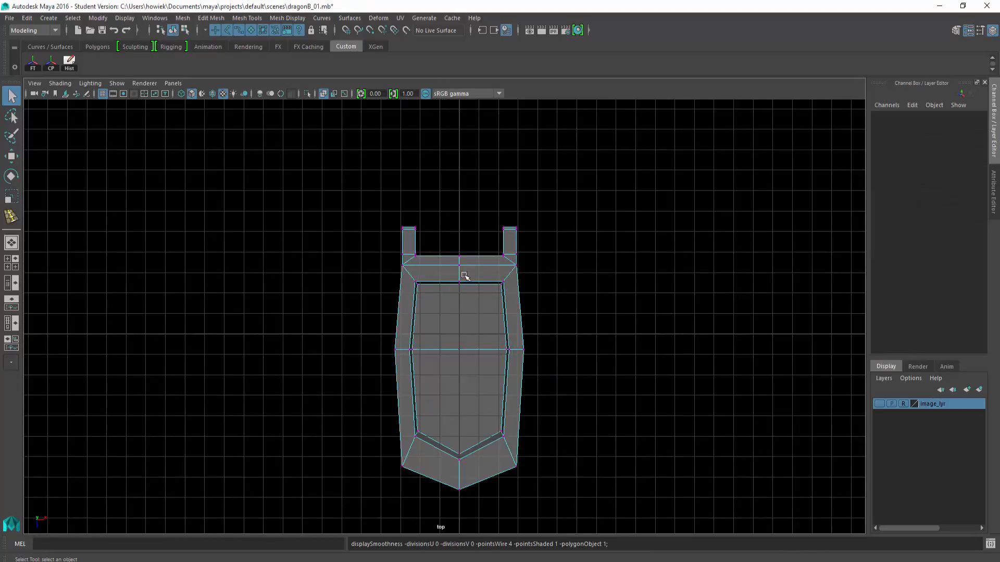
drag(452, 252, 466, 287)
key(w)
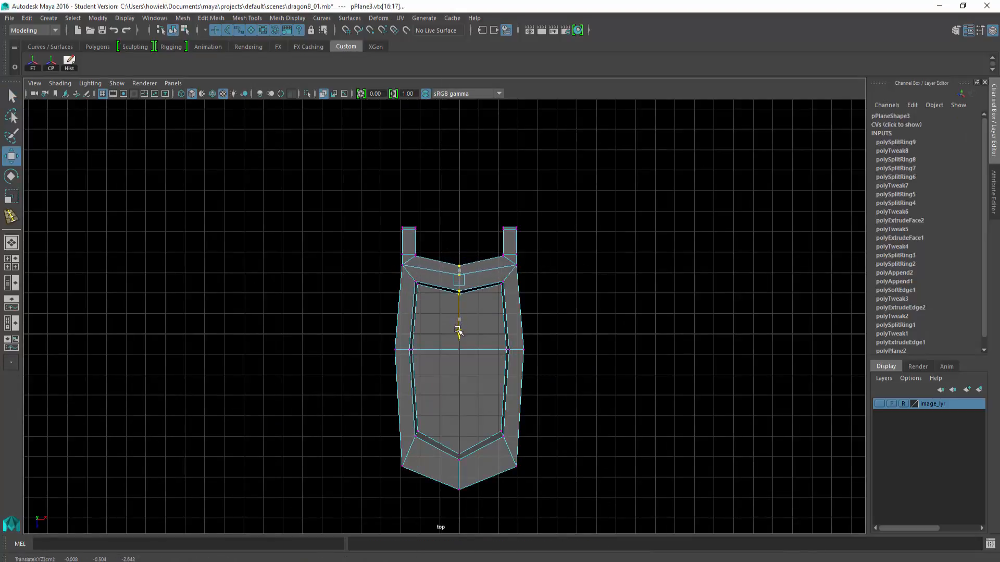
In the perspective view, move the inner top centre vertex of the rear bar slightly back toward the prongs.
key(space)
key(space)
alt+drag(635, 279, 557, 290)
click(434, 309)
key(w)
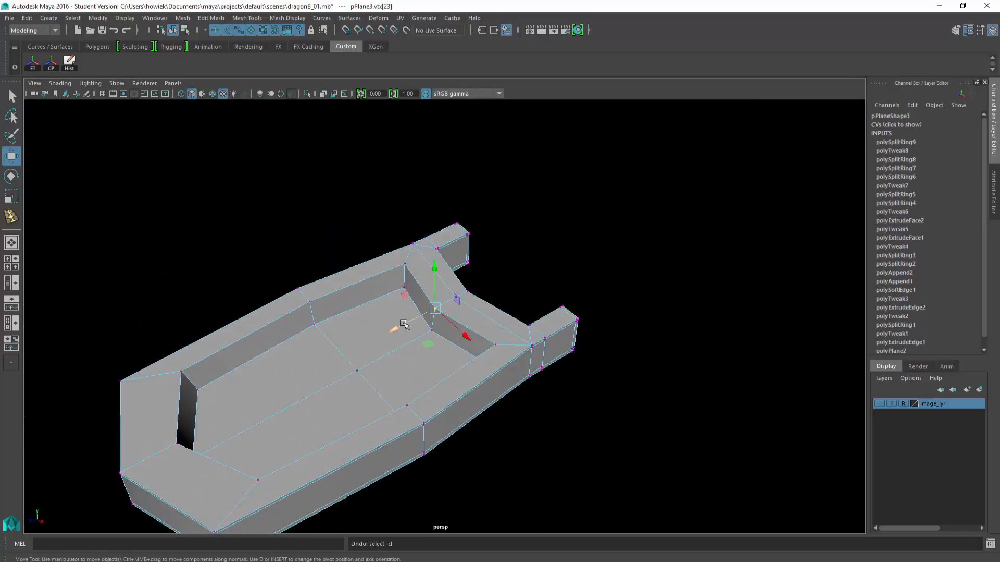
drag(404, 324, 412, 322)
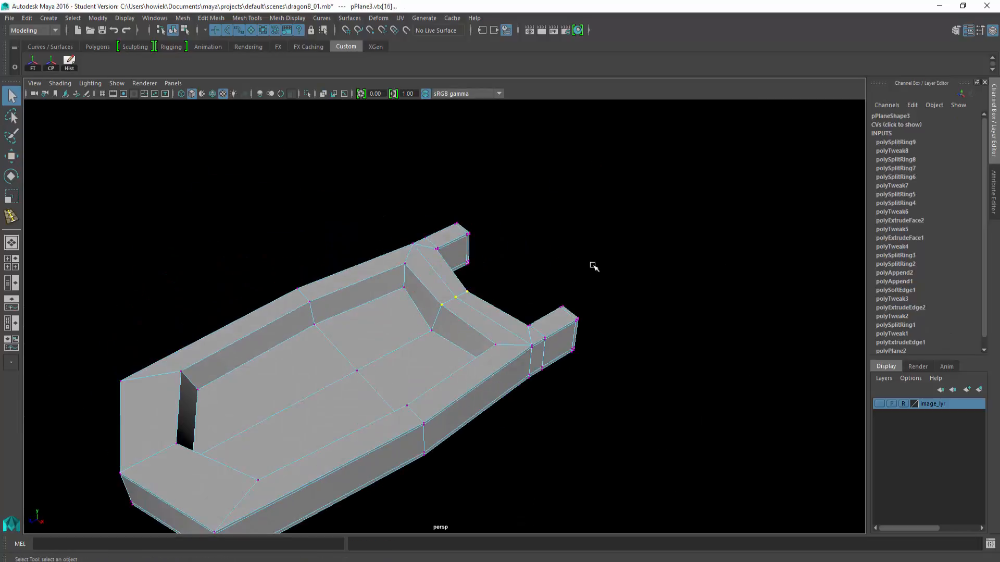
Lower the three top centre vertices of the rear bar along Y so the bar dips in the middle.
alt+drag(594, 267, 504, 253)
key(w)
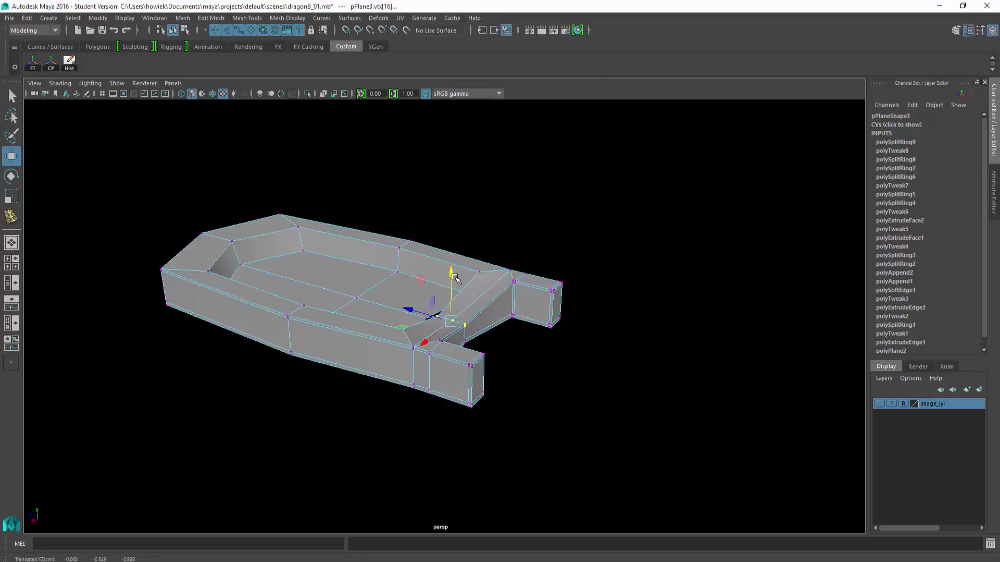
key(q)
Examine the dipped rear bar and the whole jaw in smoothed preview from several angles, and restore the unsmoothed display.
alt+drag(427, 309, 475, 287)
right_drag(451, 273, 483, 260)
click(460, 292)
key(3)
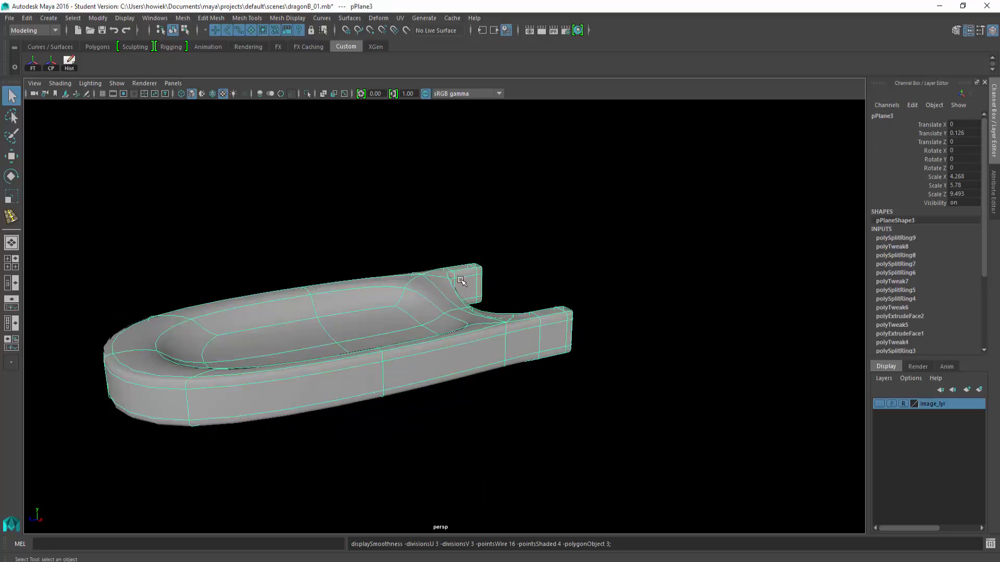
click(452, 253)
alt+drag(443, 281, 452, 321)
click(452, 322)
alt+middle_drag(453, 321, 501, 284)
alt+drag(501, 283, 521, 319)
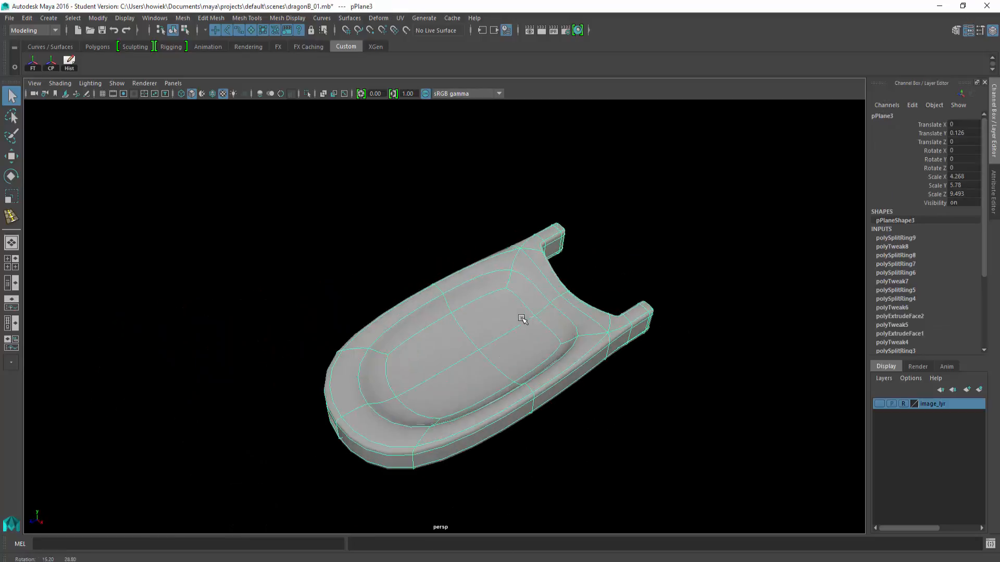
key(1)
Insert two edge loops around the tray's inner wall, one close to the upper rim and one close to the floor.
alt+drag(476, 309, 492, 318)
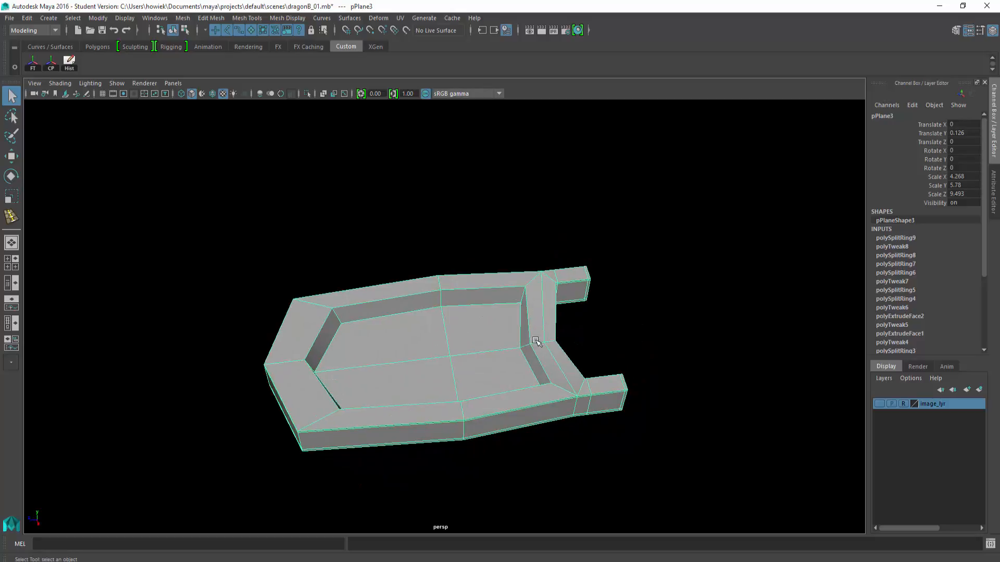
alt+drag(344, 394, 423, 348)
key(g)
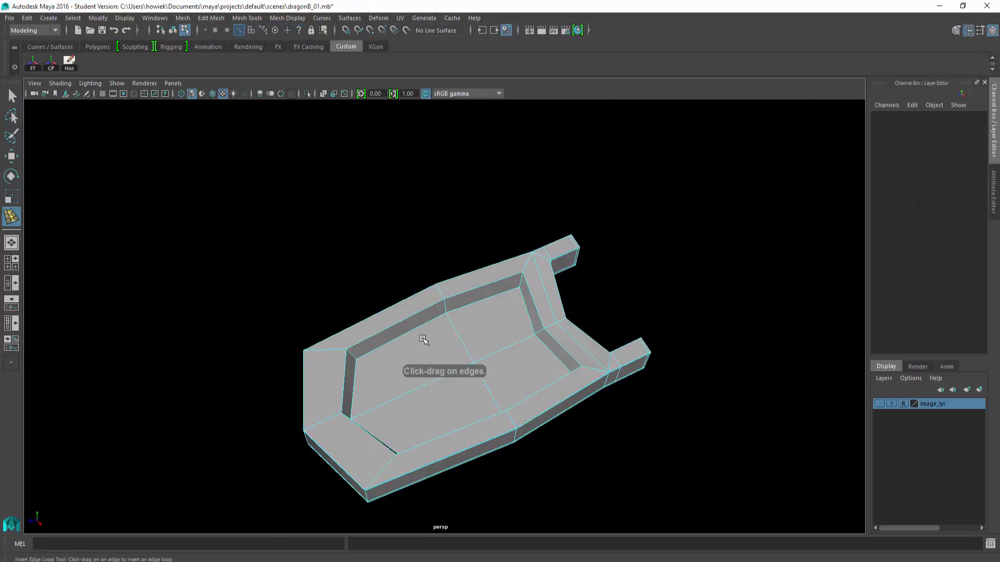
scroll(423, 341, up, 3)
alt+middle_drag(409, 339, 479, 307)
alt+drag(479, 306, 501, 288)
drag(465, 281, 464, 276)
alt+drag(509, 313, 490, 298)
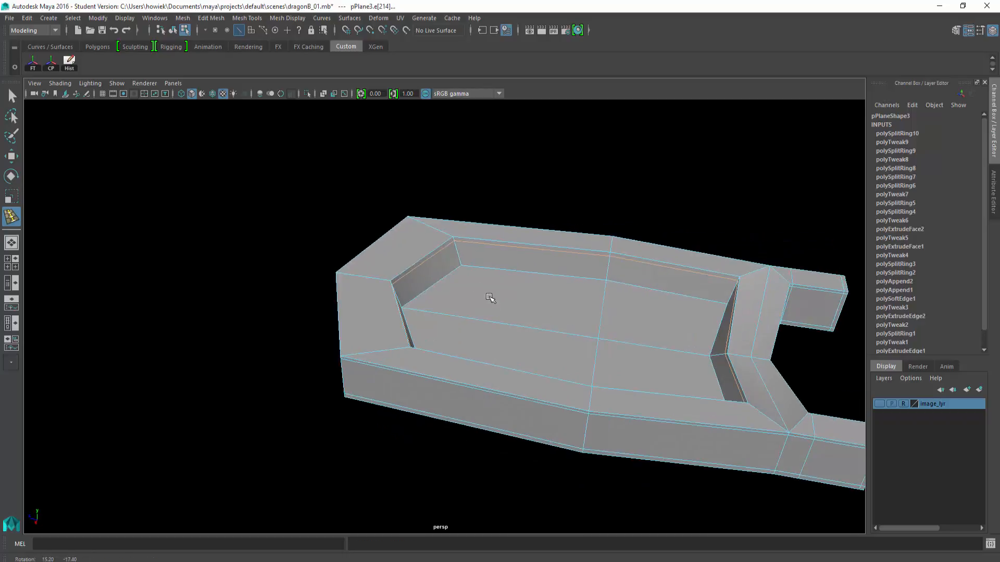
click(460, 263)
alt+drag(504, 339, 536, 326)
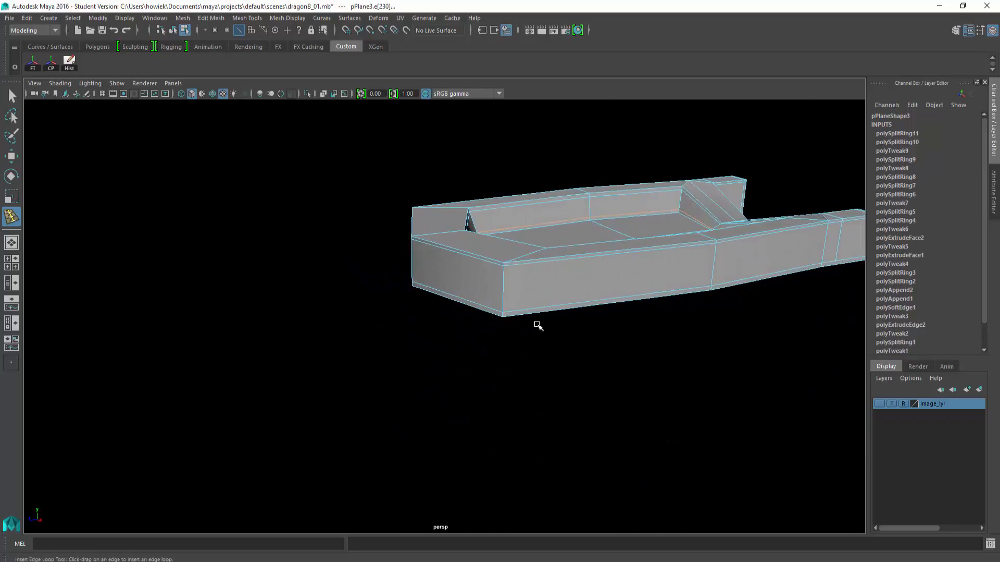
Examine the tray's inner edges in smoothed preview and restore the unsmoothed display.
key(q)
right_drag(525, 280, 551, 264)
alt+middle_drag(619, 308, 546, 331)
scroll(545, 334, down, 4)
key(3)
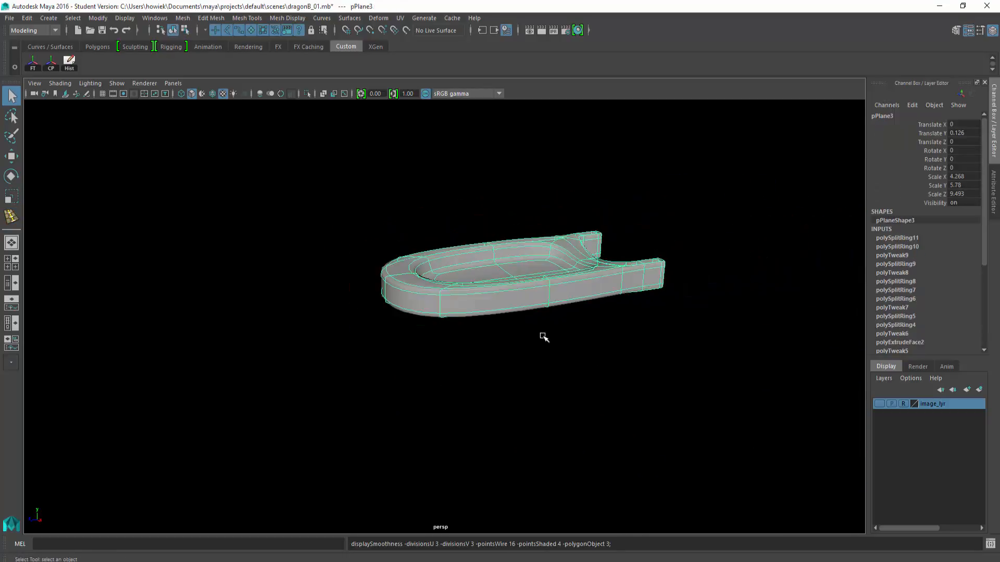
alt+drag(513, 195, 529, 312)
click(505, 226)
click(523, 287)
key(1)
In the top view, move the centre vertices at the front of the tray recess closer to the jaw's tip.
key(space)
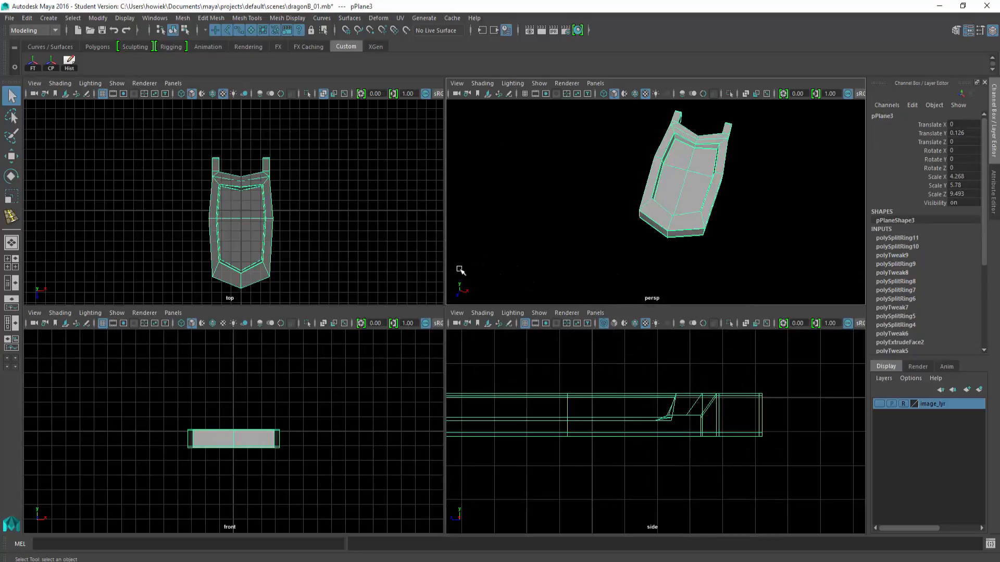
key(space)
right_drag(430, 320, 430, 289)
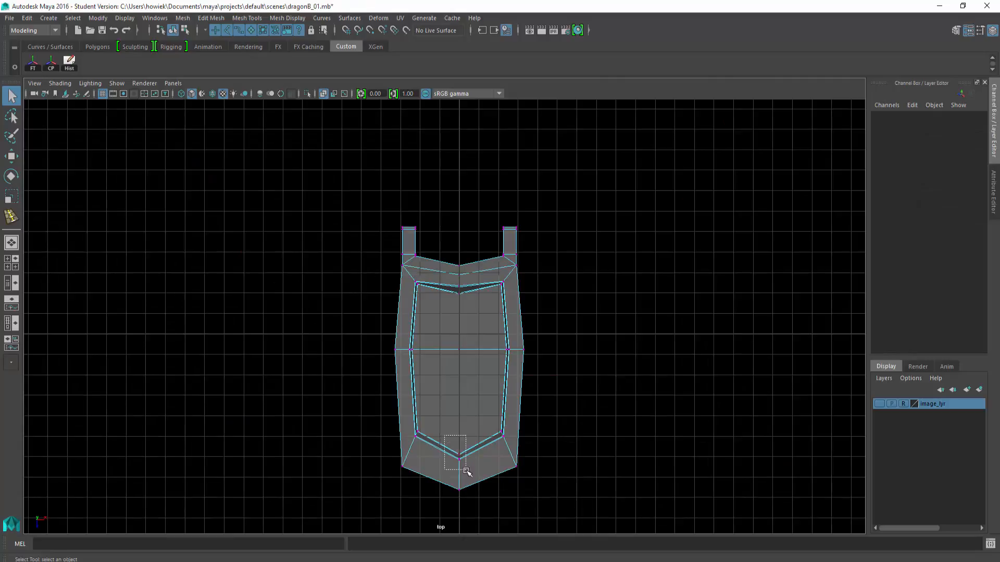
key(w)
drag(467, 472, 458, 510)
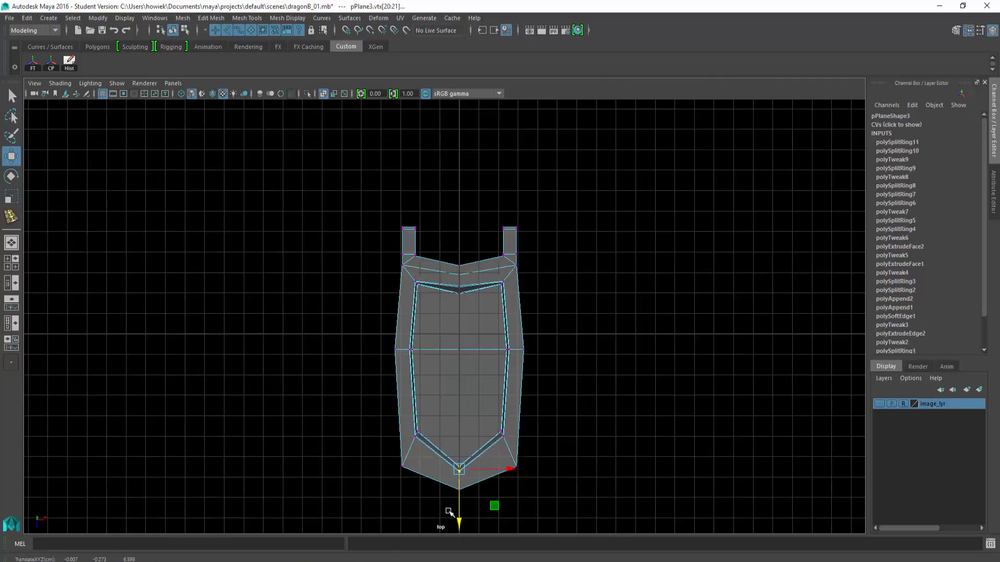
Select the outer corner vertices at the jaw's front and scale them slightly inward along X.
click(401, 466)
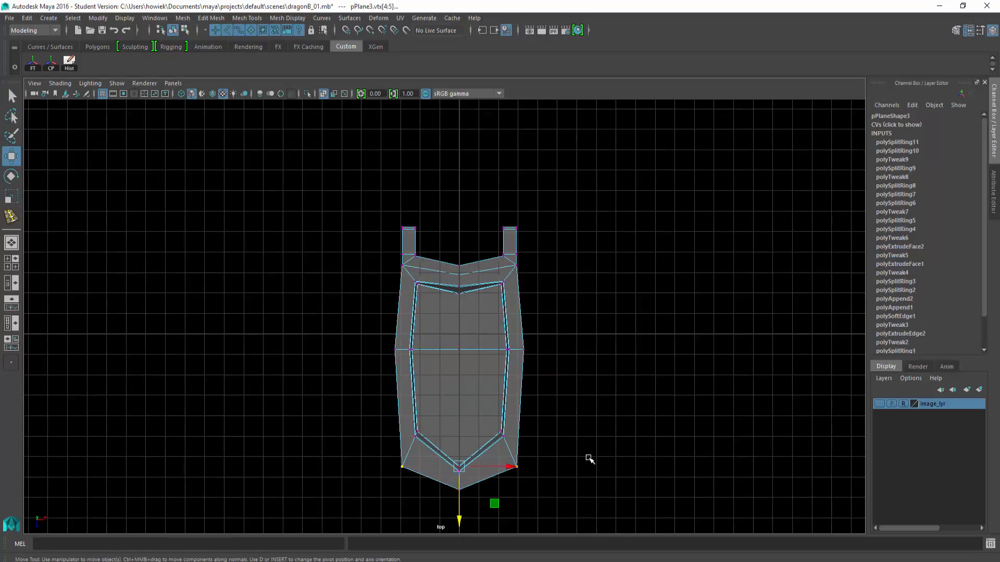
key(r)
drag(508, 466, 504, 465)
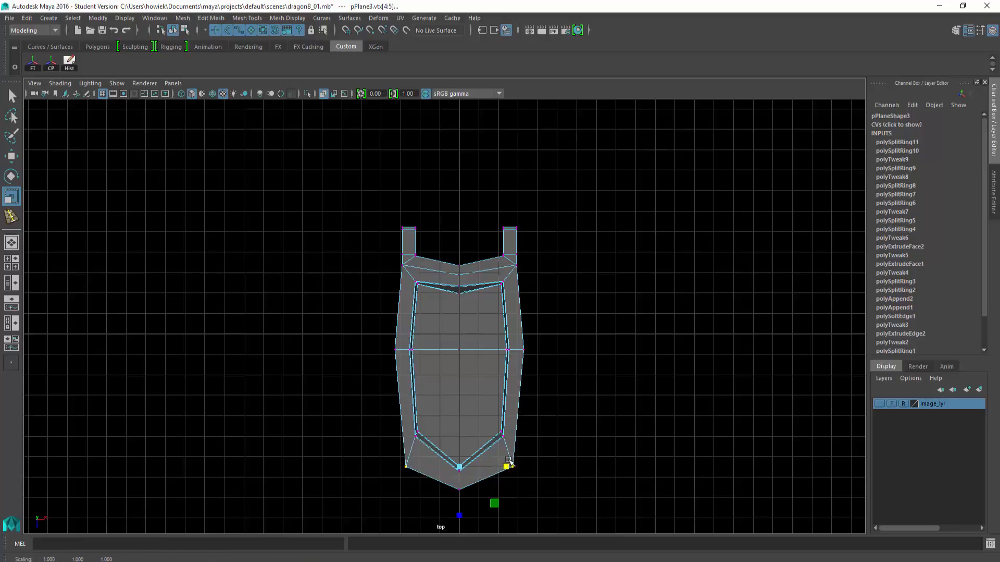
key(q)
Insert an edge loop across the front half of the jaw and scale it flat along Z so it runs straight.
key(y)
click(461, 402)
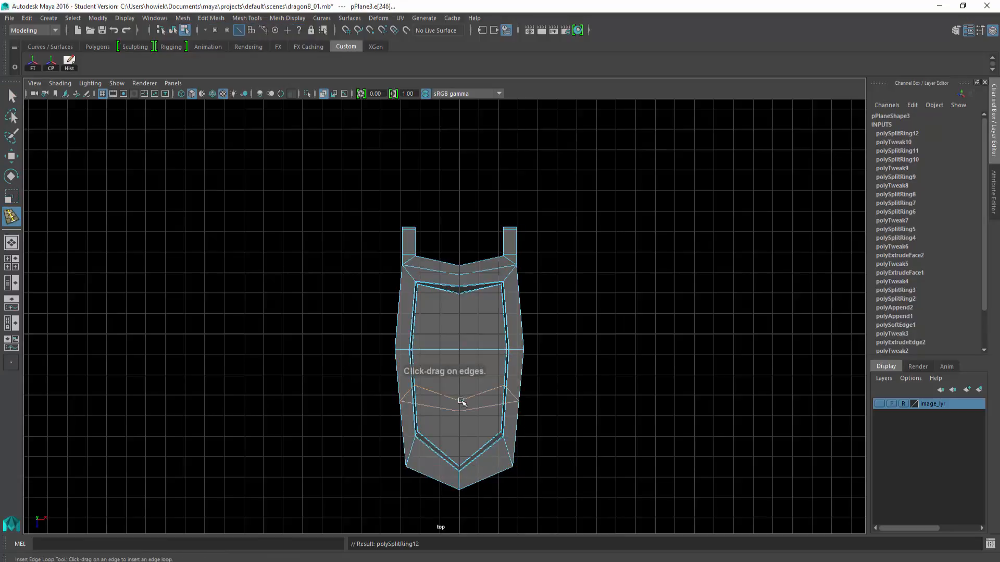
key(r)
drag(459, 446, 458, 409)
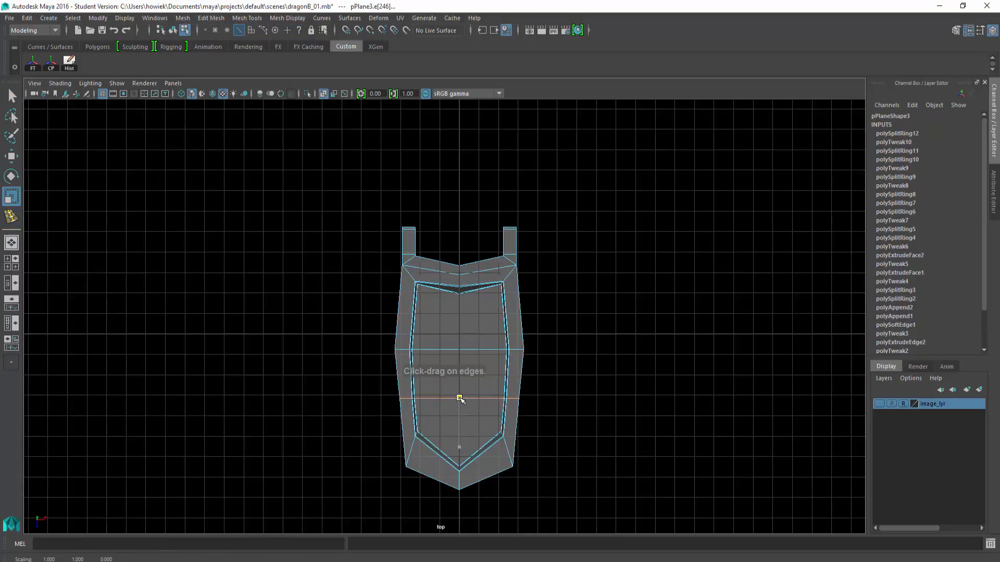
key(q)
Select the vertex row across the front half of the jaw and scale it slightly outward along X.
right_drag(472, 302, 448, 303)
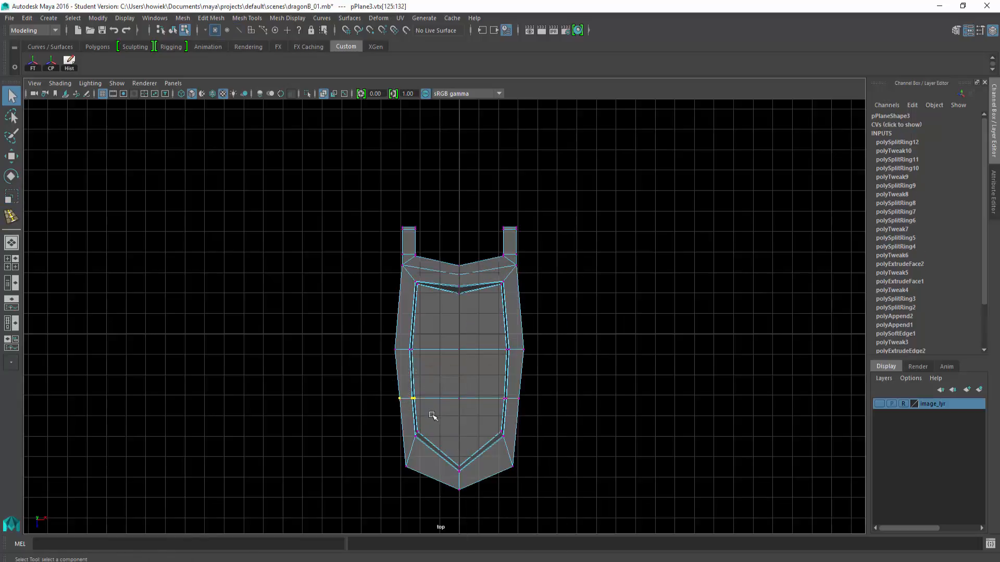
key(w)
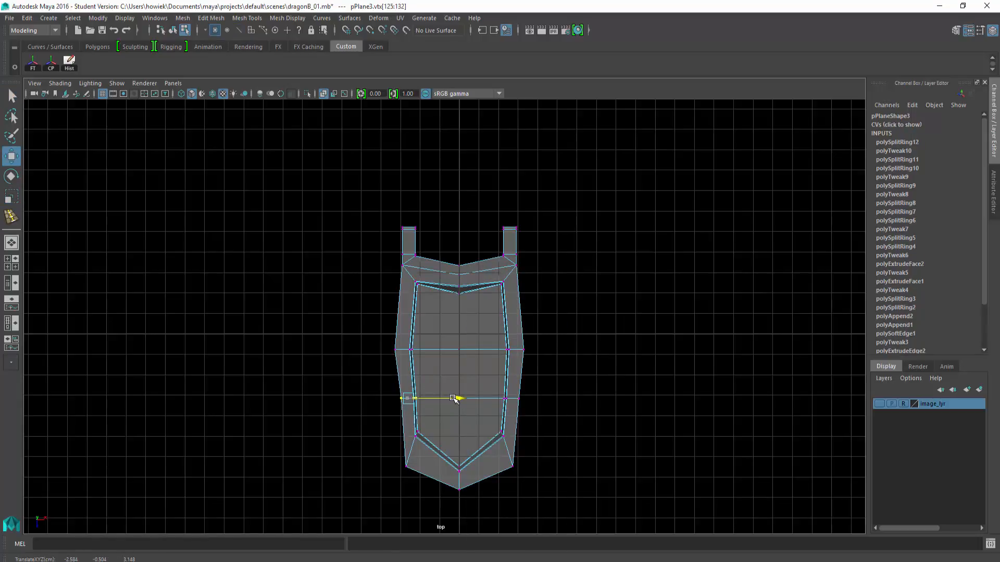
key(q)
key(w)
key(e)
key(r)
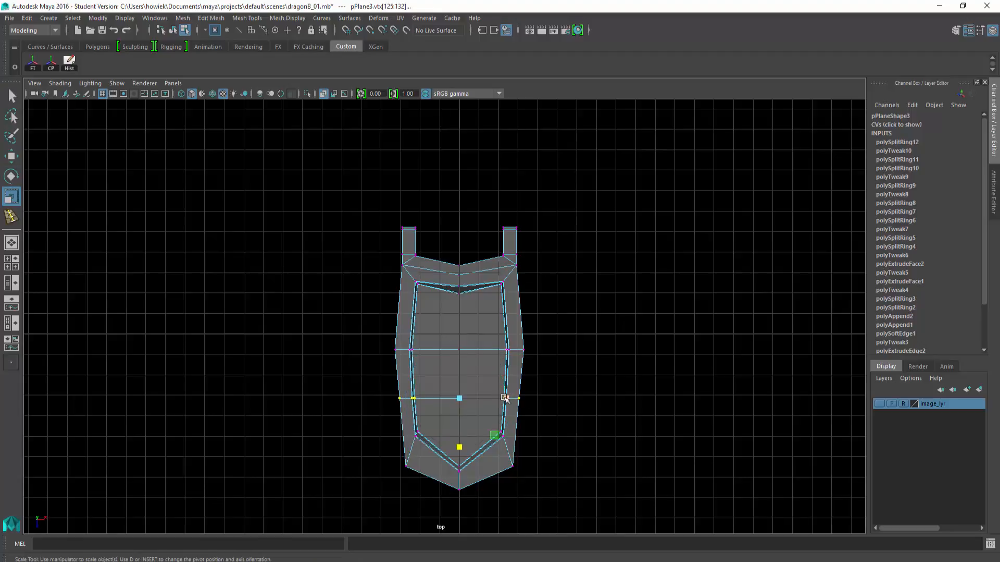
drag(505, 399, 510, 400)
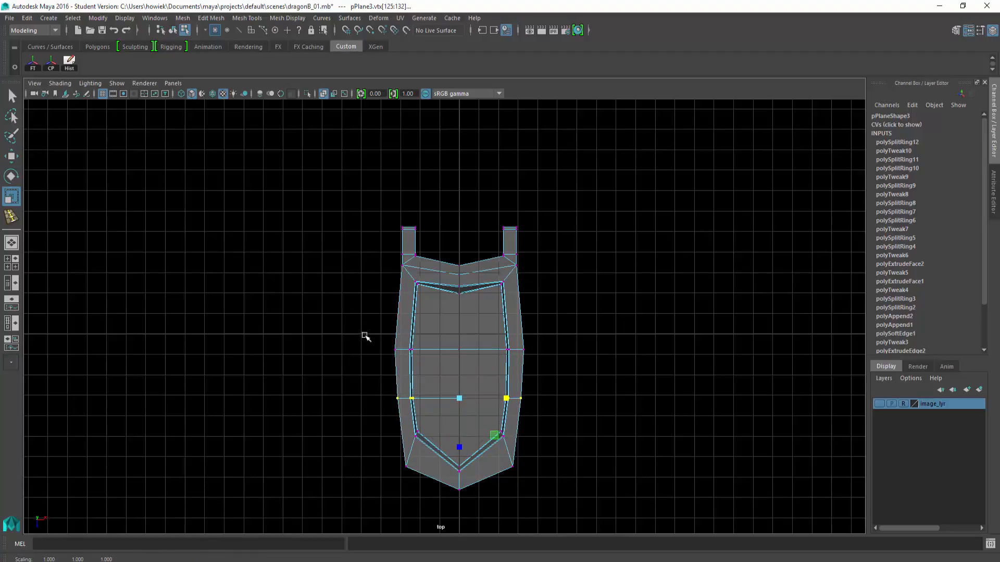
Select the vertex row across the middle of the jaw and move it toward the rear along Z.
drag(364, 336, 640, 390)
key(w)
drag(459, 405, 465, 384)
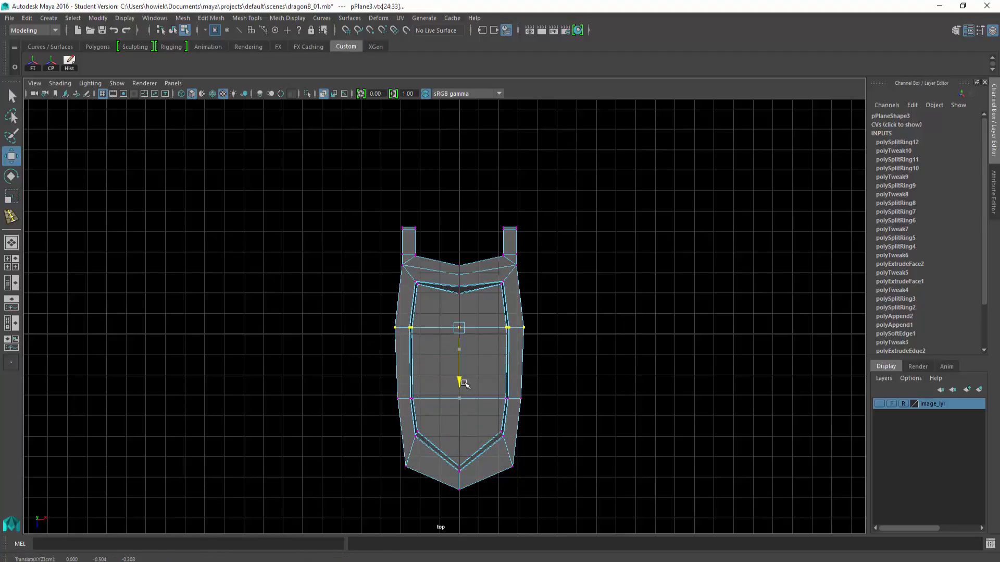
Show the image_lyr reference sketches in the perspective view and clear the vertex selection.
key(space)
key(space)
key(q)
alt+drag(636, 290, 833, 398)
click(879, 404)
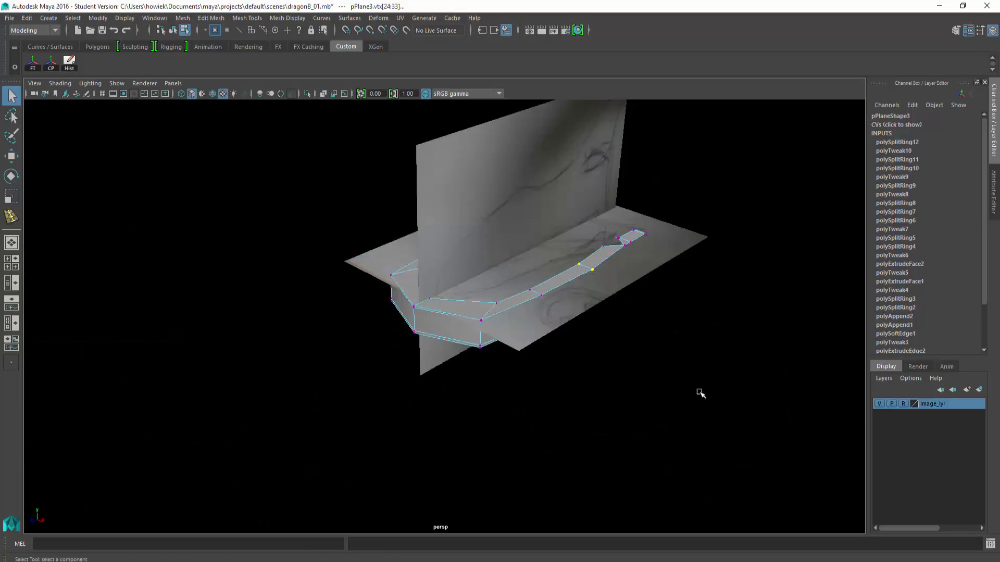
alt+drag(700, 393, 603, 352)
click(577, 377)
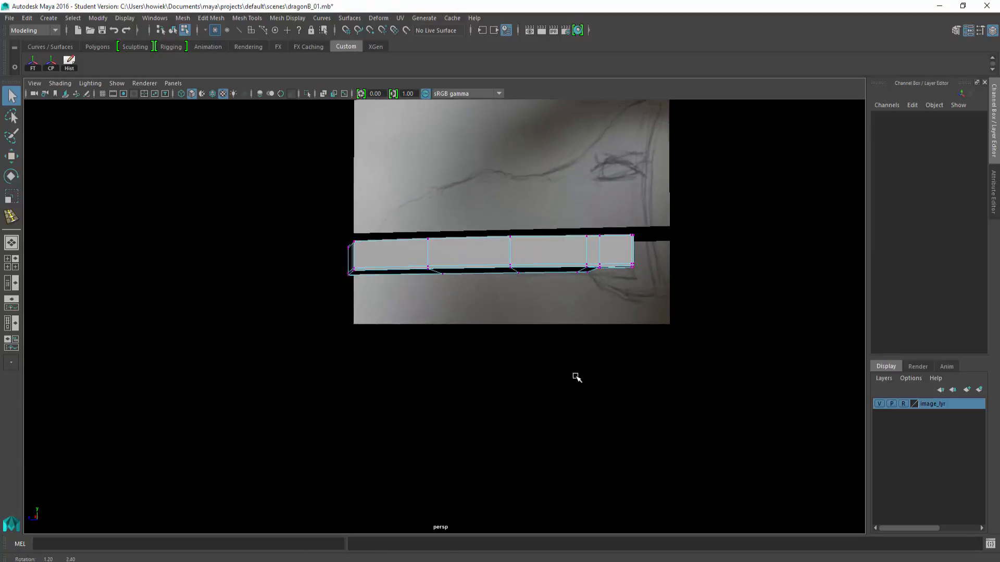
In the textured side view, scale the vertices at the jaw's rear prongs taller along Y to flare the ends.
key(space)
key(space)
key(6)
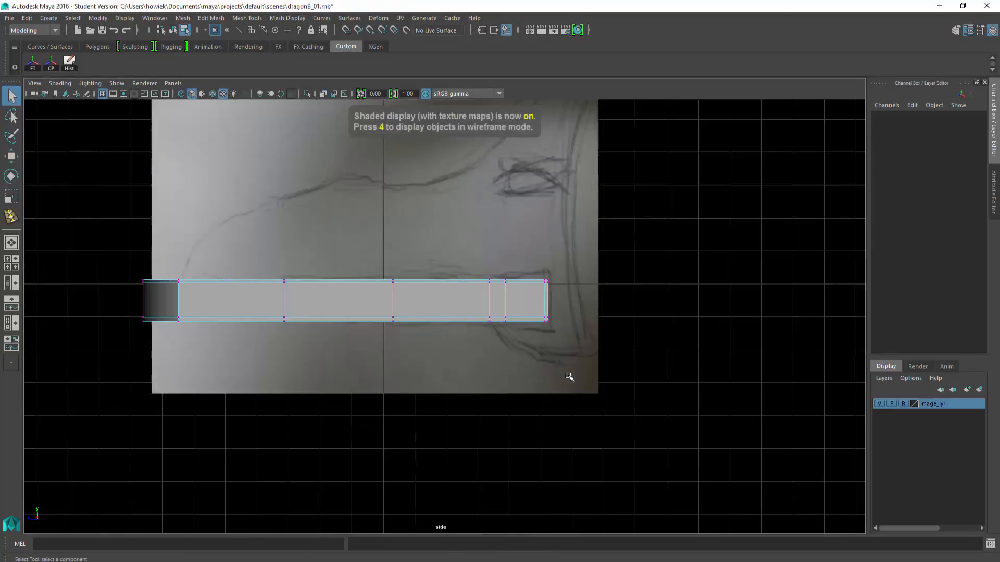
mouse_move(568, 376)
alt+middle_down()
mouse_move(554, 368)
mouse_move(574, 380)
alt+middle_up()
drag(552, 268, 589, 343)
key(r)
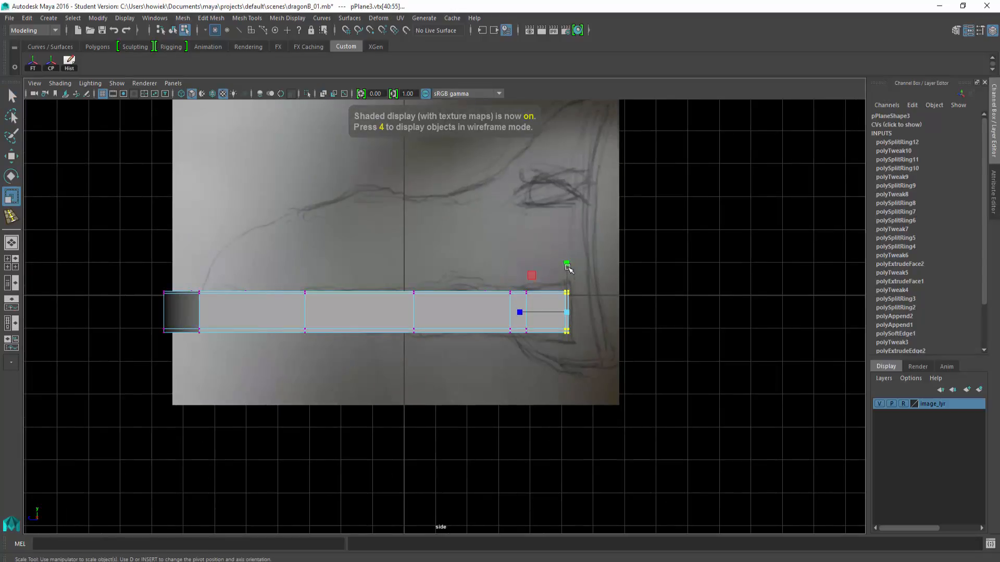
drag(568, 268, 539, 355)
mouse_move(526, 263)
mouse_down()
mouse_move(604, 272)
mouse_move(516, 276)
mouse_up()
key(q)
key(space)
key(space)
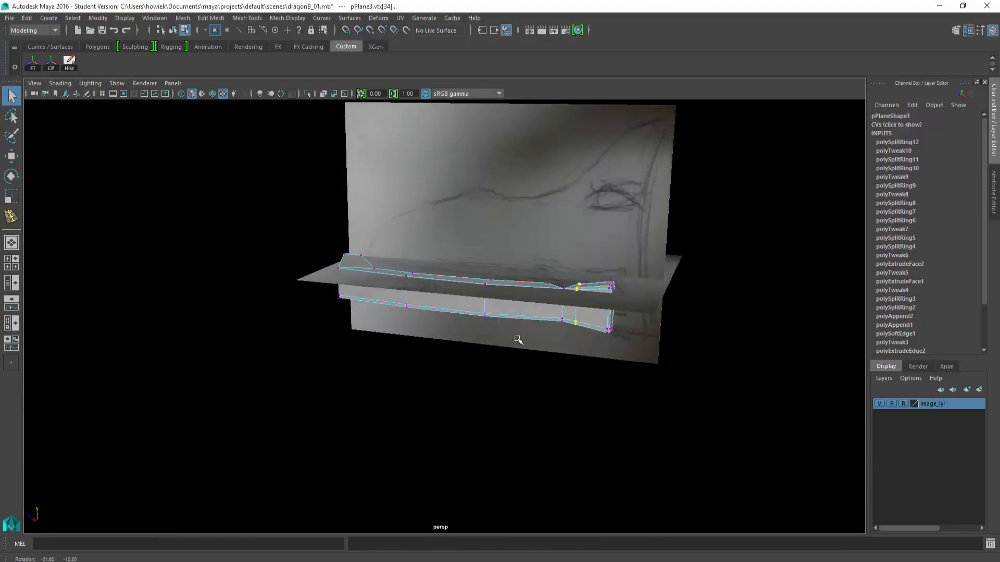
Hide the reference sketches and lower the three centre vertices on the jaw's underside.
right_drag(515, 276, 569, 259)
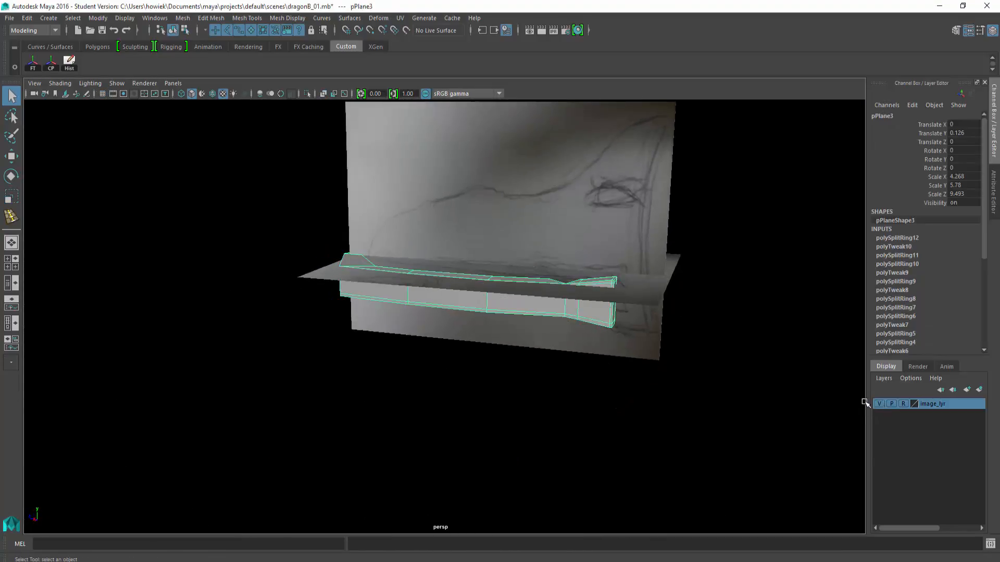
alt+drag(595, 341, 451, 229)
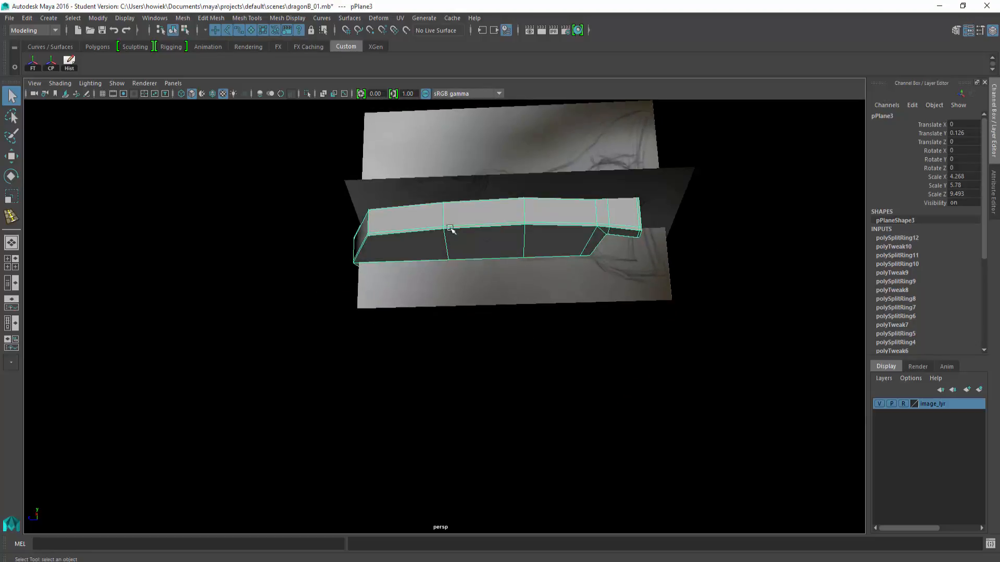
click(879, 404)
right_drag(373, 243, 341, 241)
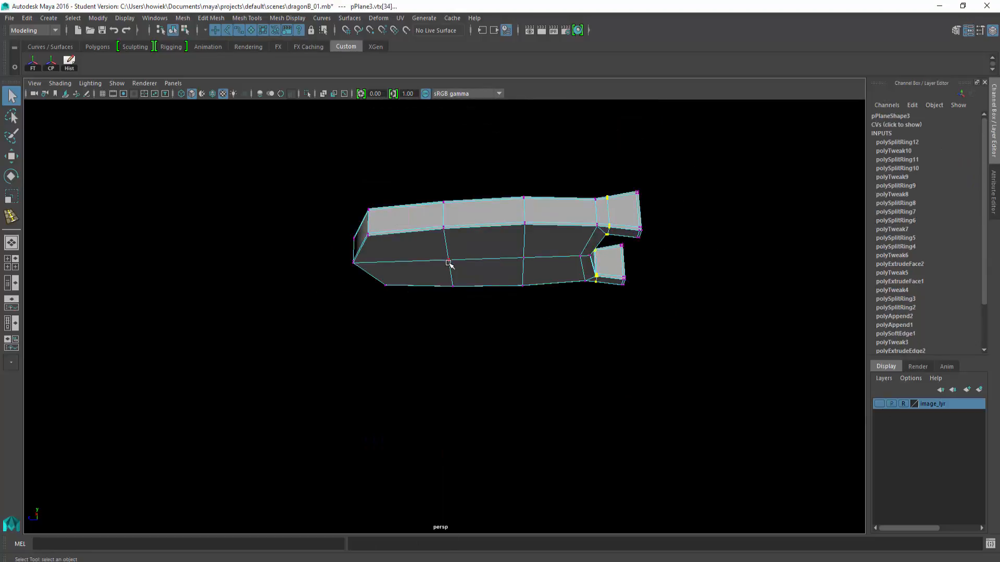
key(w)
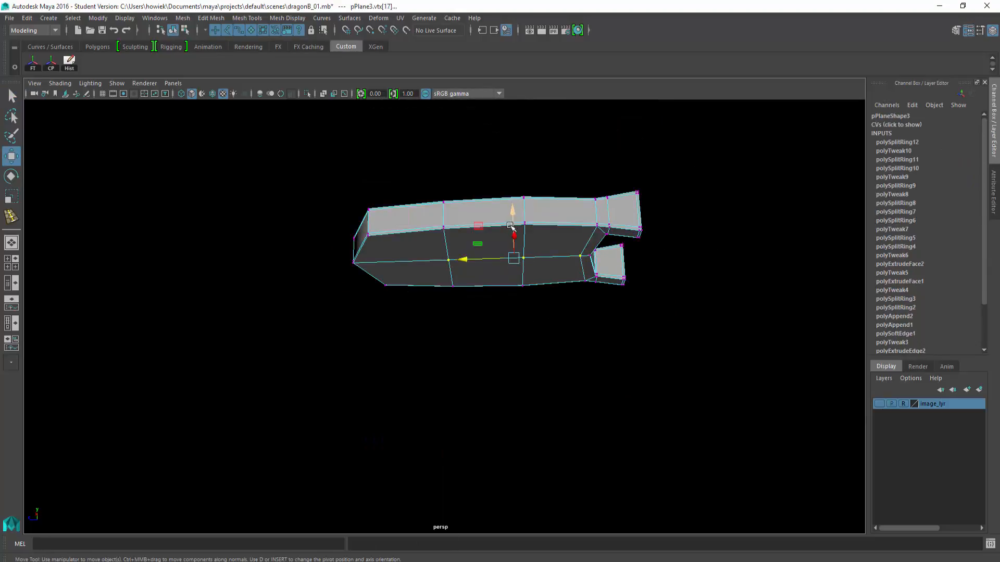
drag(514, 211, 514, 219)
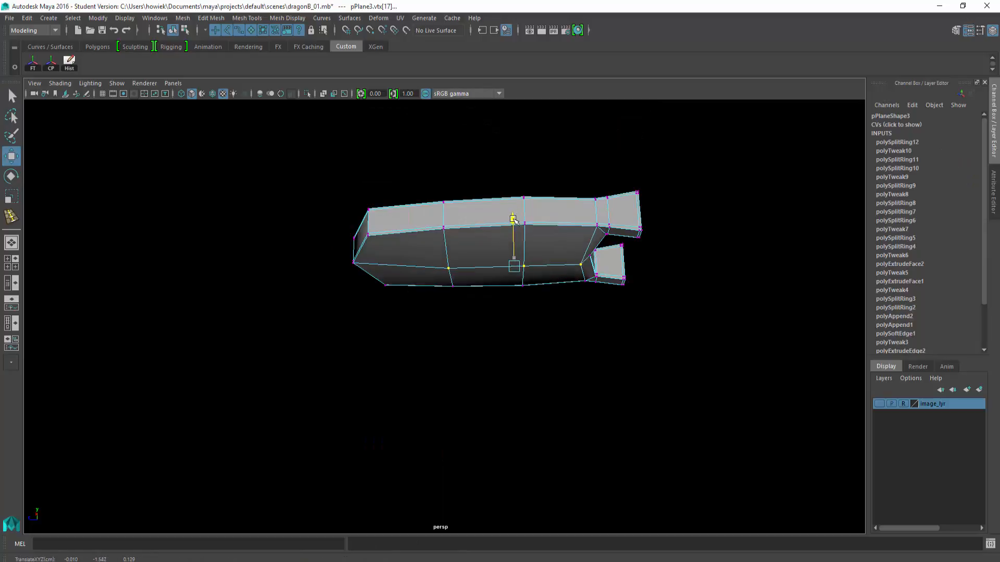
Lower the bottom vertex at the jaw's front tip slightly and return to object selection.
click(359, 265)
drag(357, 230, 355, 224)
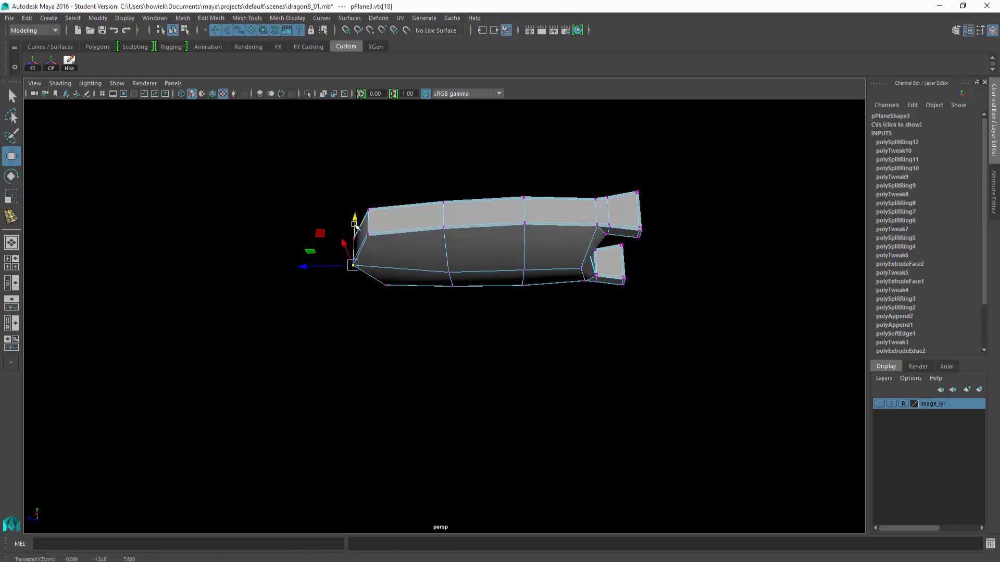
key(q)
drag(312, 268, 348, 315)
right_drag(493, 257, 522, 234)
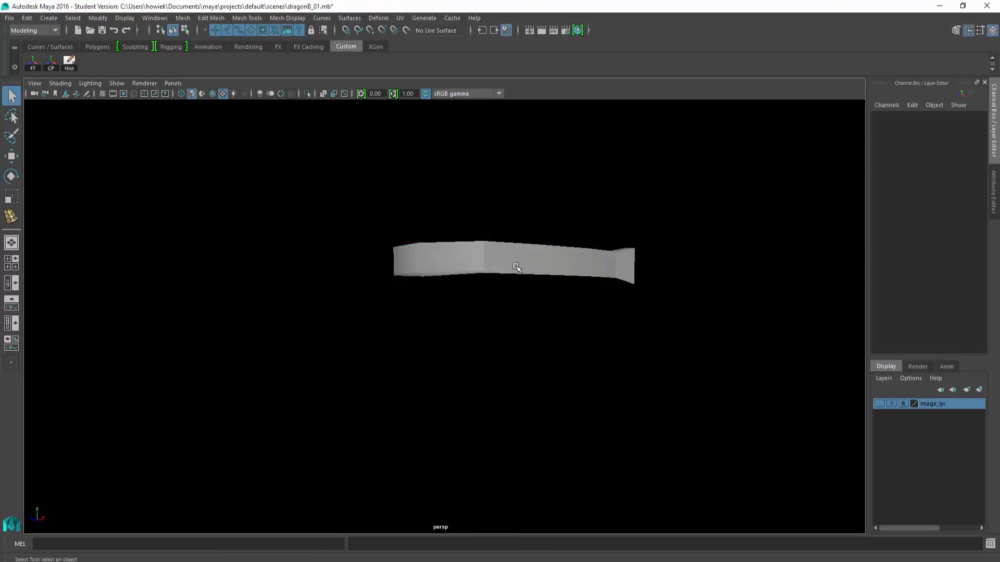
Examine the jaw's shape in smoothed preview and wireframe, and restore the unsmoothed, textured display.
click(517, 266)
alt+drag(518, 266, 476, 298)
click(492, 194)
click(473, 268)
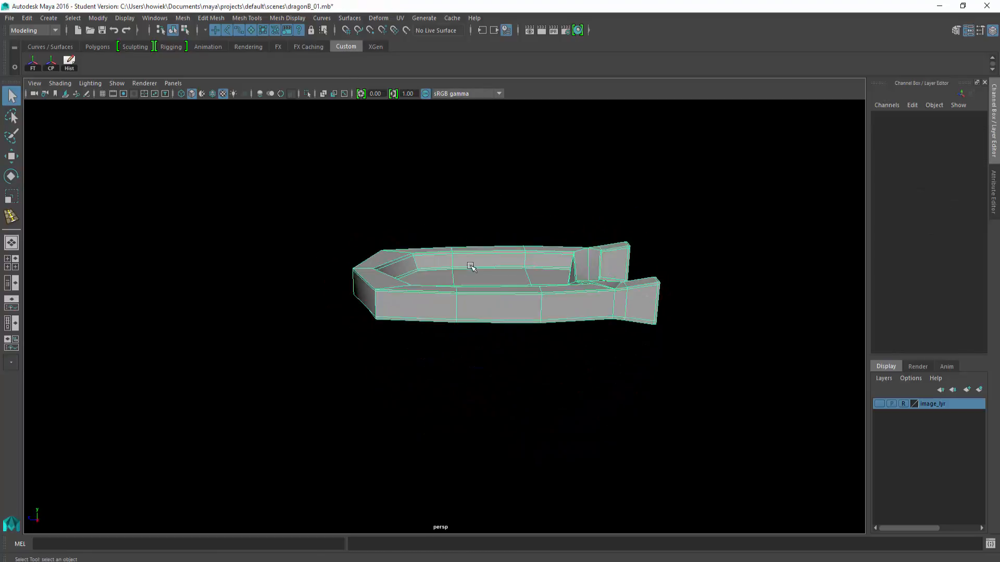
key(3)
click(555, 229)
mouse_move(558, 255)
alt+mouse_down()
mouse_move(498, 187)
mouse_move(566, 204)
mouse_move(665, 261)
mouse_move(524, 259)
mouse_move(473, 299)
mouse_move(553, 313)
mouse_move(466, 332)
alt+mouse_up()
click(524, 258)
key(4)
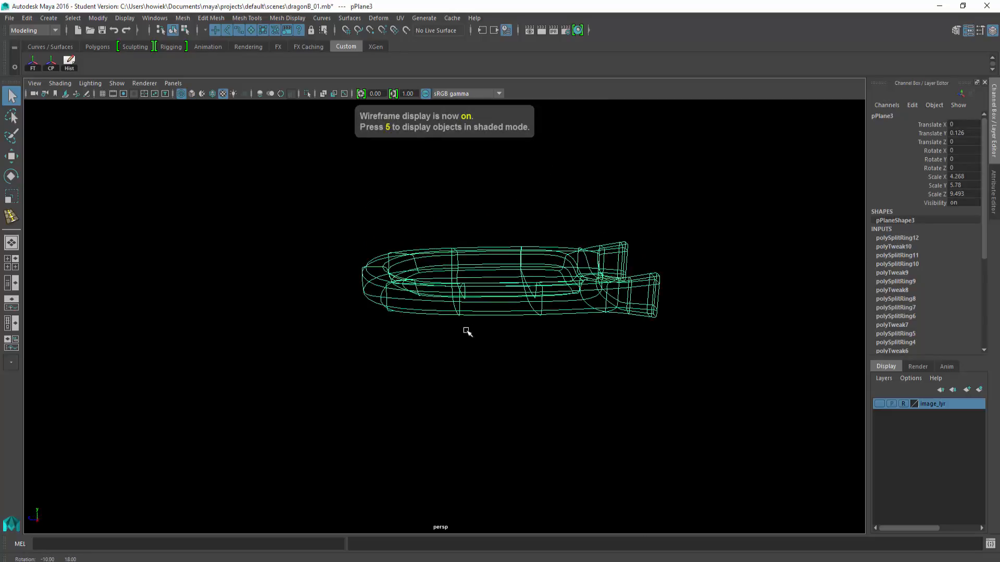
key(6)
key(1)
click(465, 332)
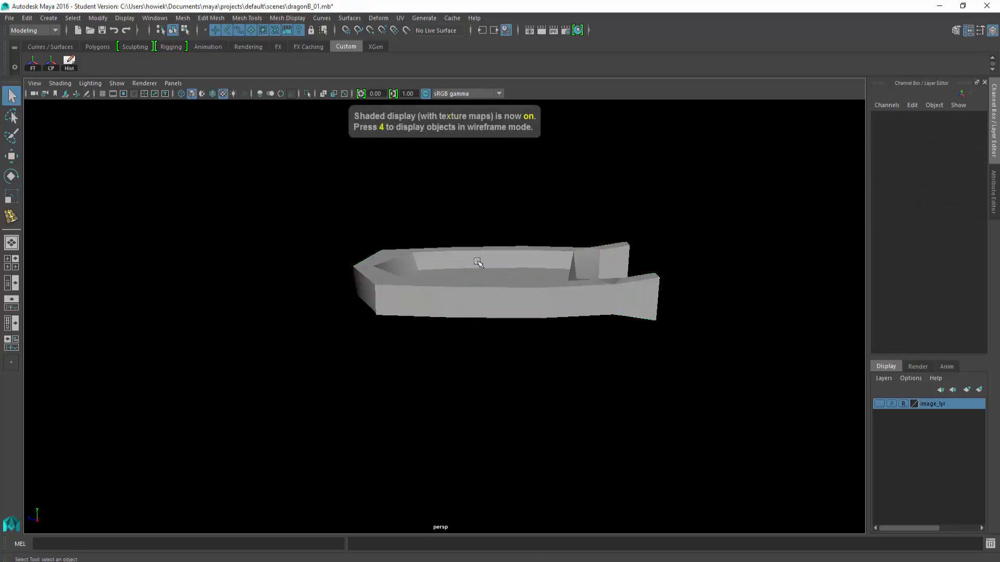
With the reference sketches shown, delete the jaw's construction history and freeze its transformations.
alt+drag(478, 264, 521, 313)
click(521, 313)
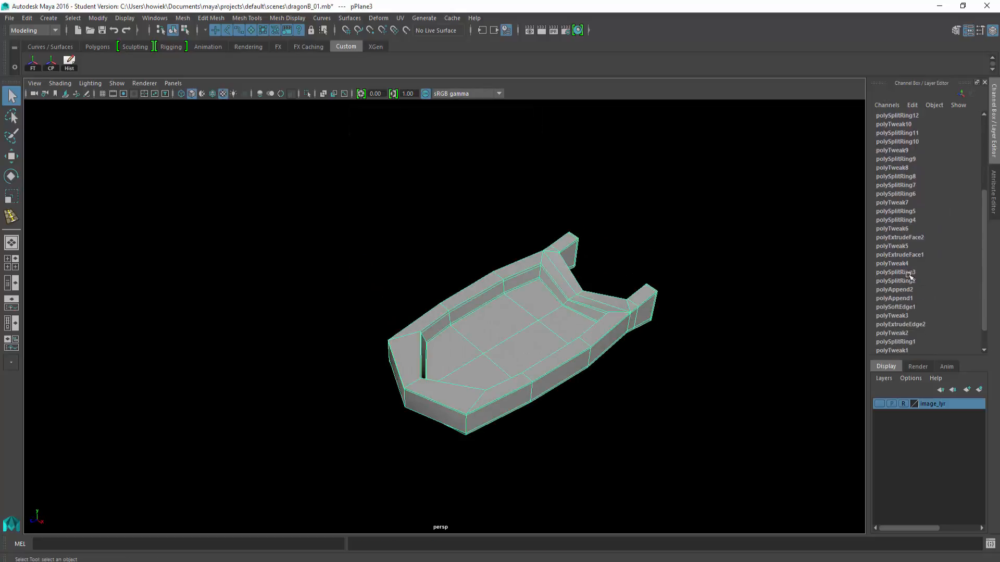
alt+drag(679, 254, 613, 204)
click(878, 405)
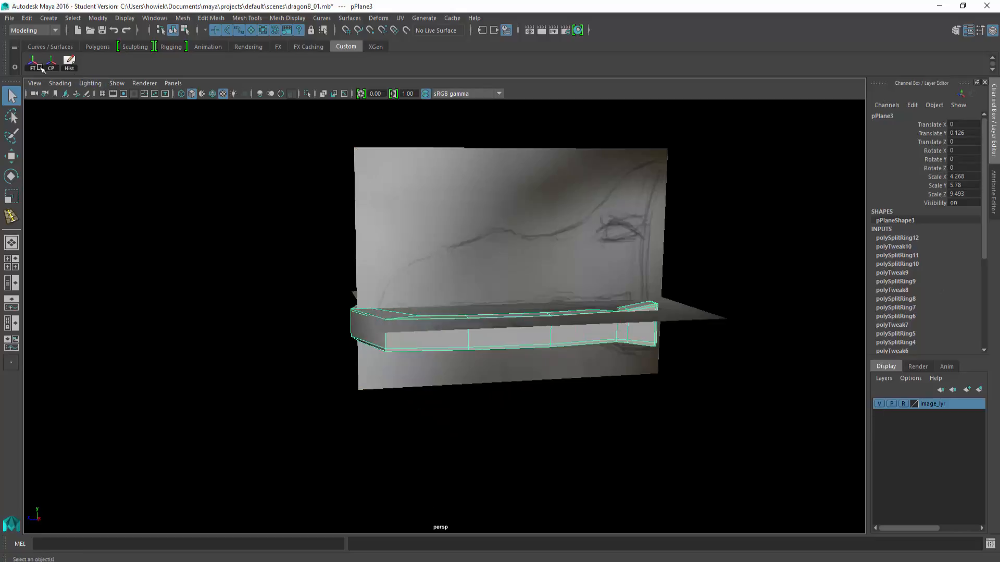
click(94, 18)
mouse_move(121, 150)
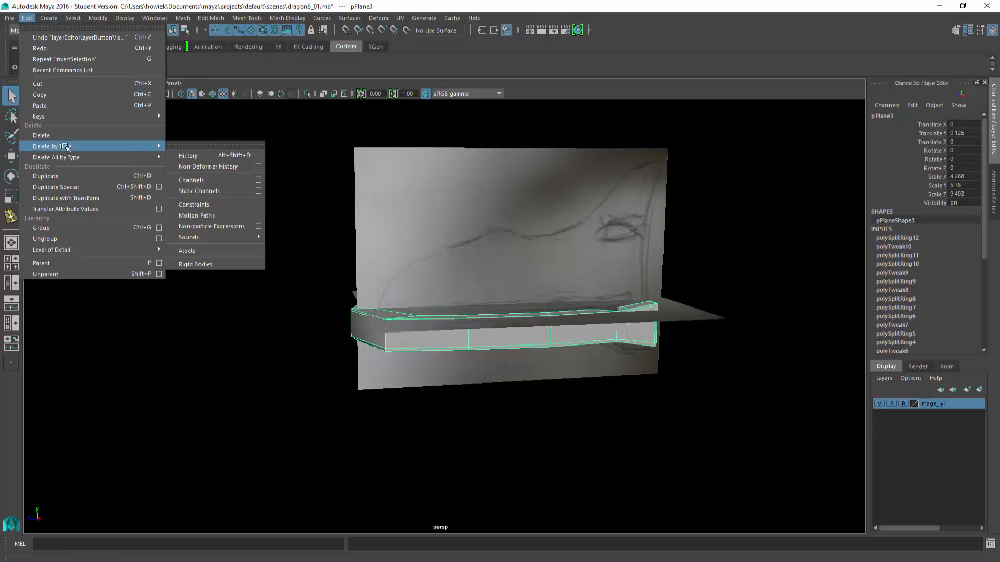
click(183, 151)
click(95, 18)
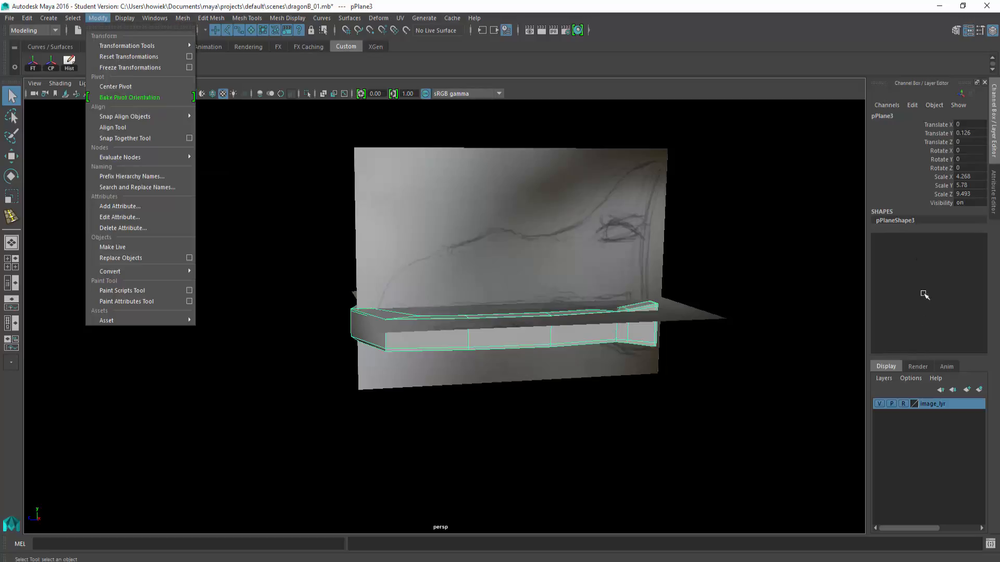
click(120, 68)
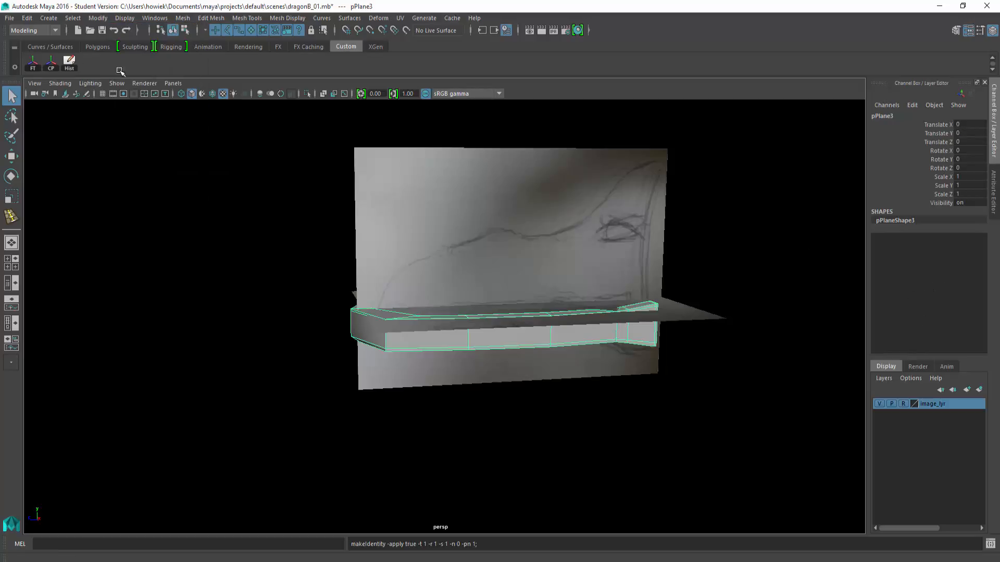
In the side view, move the jaw's pivot to the middle of its flared rear end.
alt+drag(747, 342, 741, 349)
key(w)
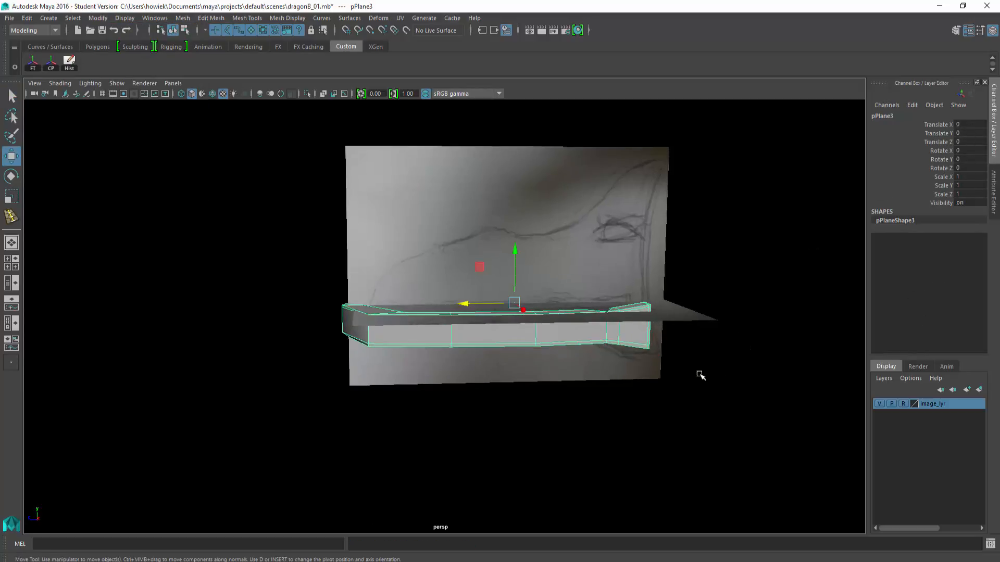
alt+drag(701, 375, 664, 365)
alt+drag(457, 301, 464, 308)
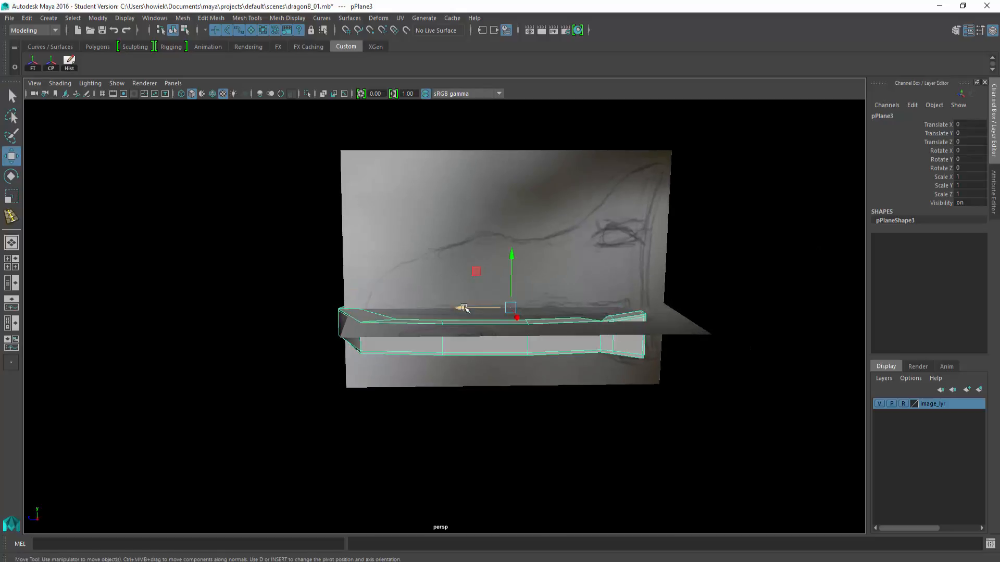
key(d)
key(space)
key(space)
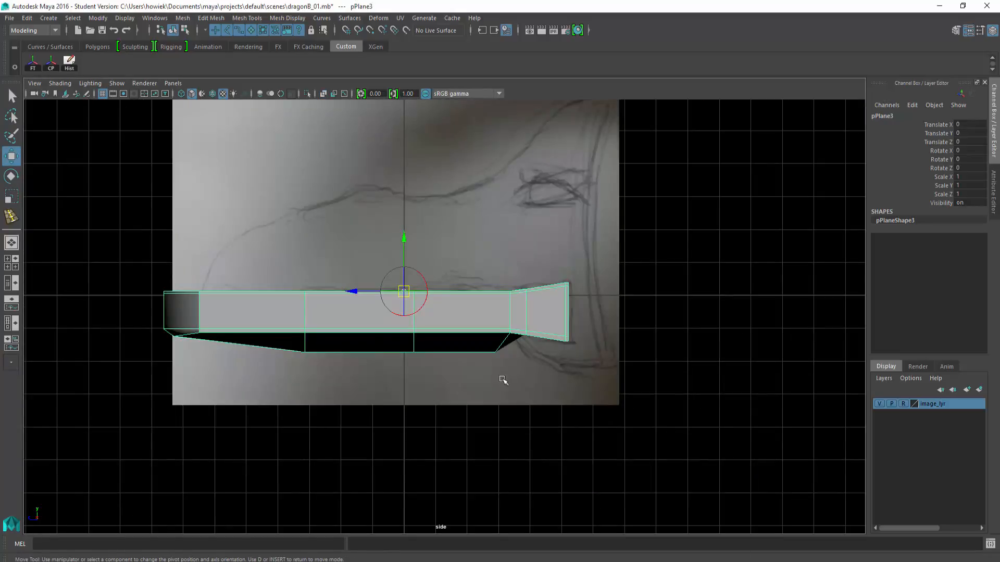
drag(353, 291, 494, 297)
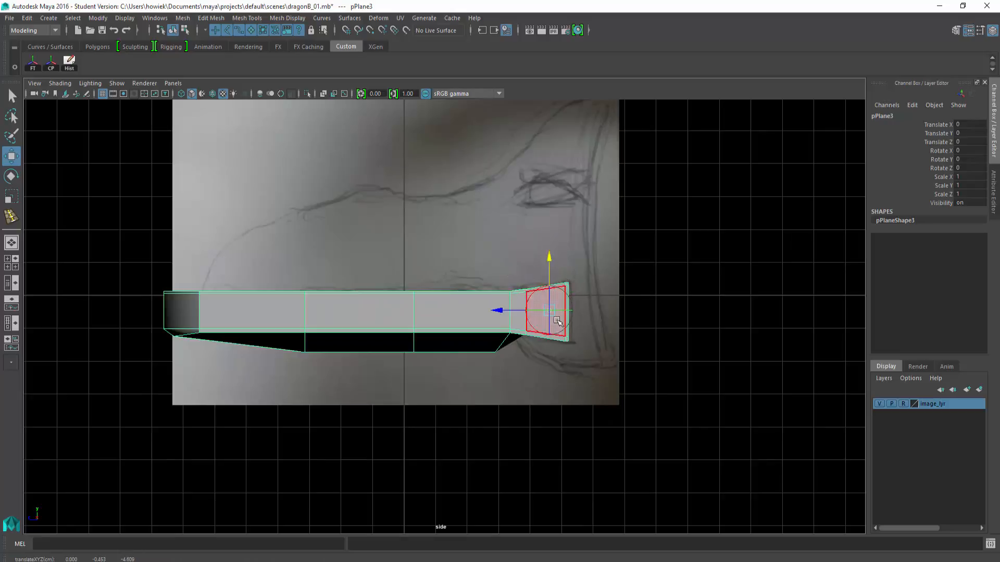
key(d)
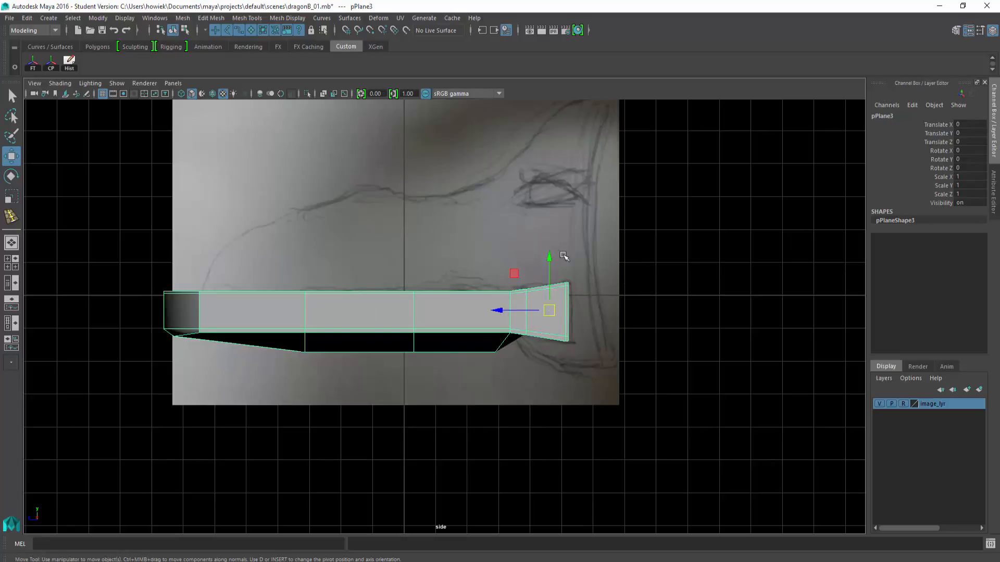
Try rotating the jaw about its rear pivot in the perspective view.
key(e)
key(space)
key(space)
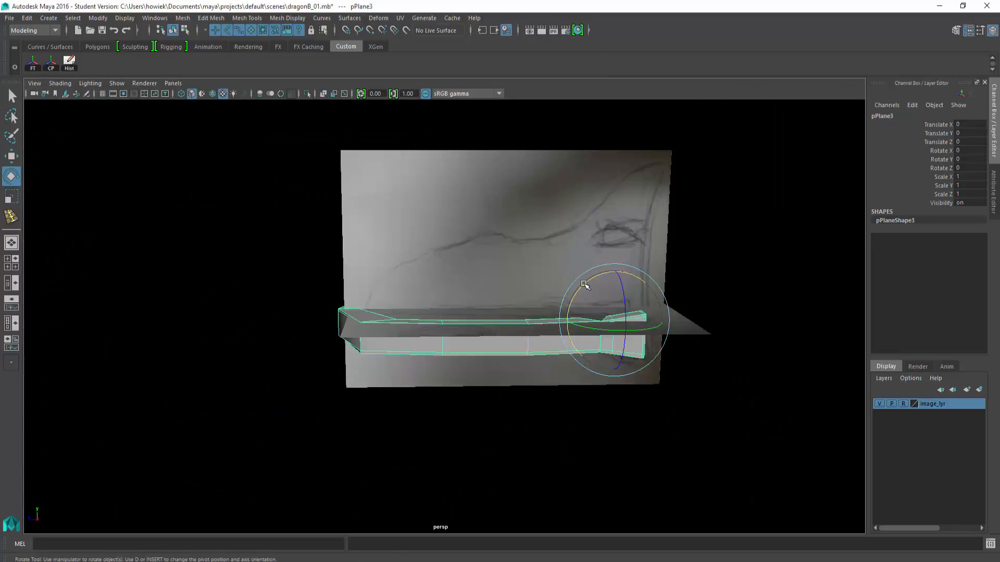
drag(588, 282, 735, 293)
click(725, 292)
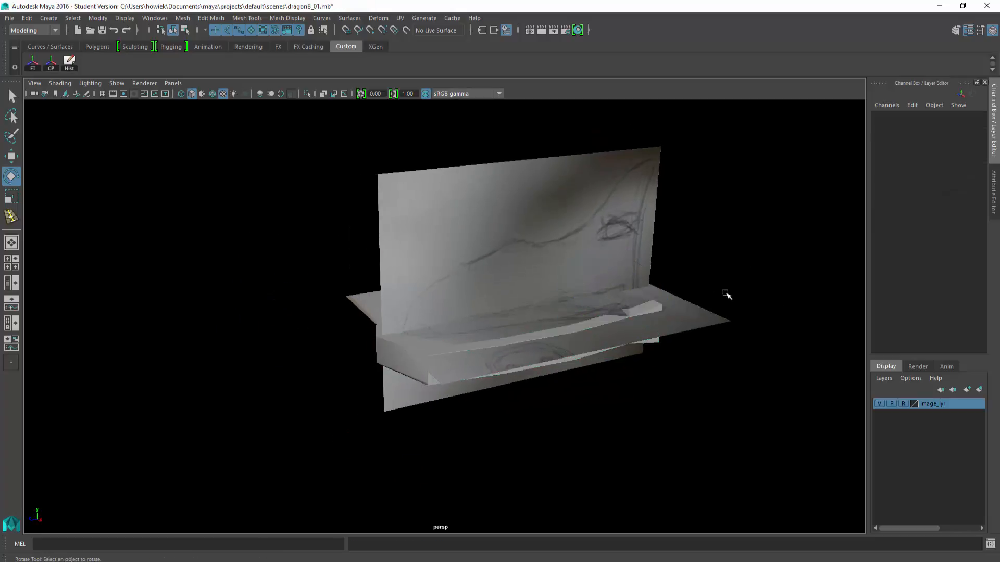
Turn on X-ray display, test the jaw's hinge rotation about X, and undo the rotation.
click(323, 94)
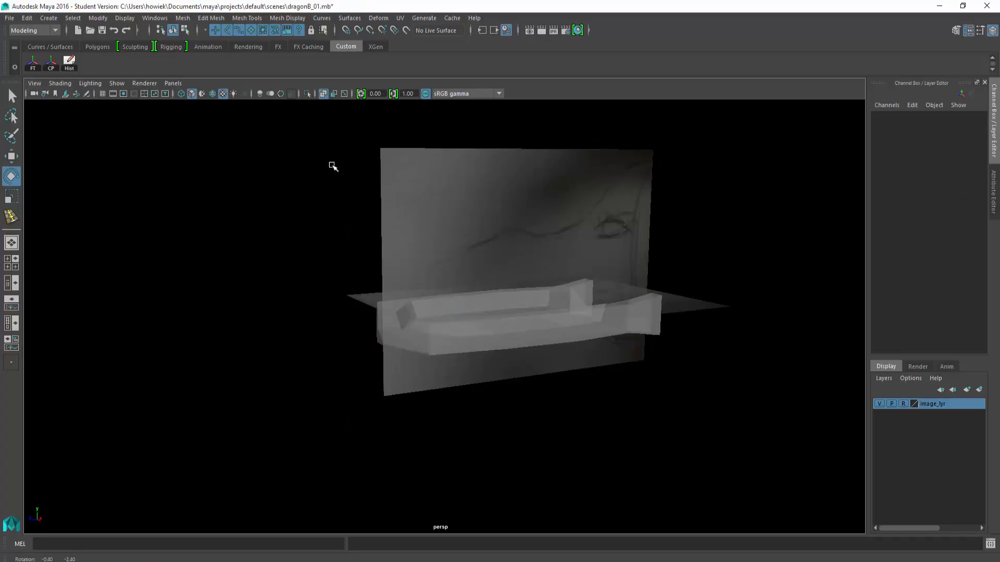
click(560, 342)
drag(580, 307, 576, 296)
key(ctrl+z)
key(ctrl+z)
key(ctrl+z)
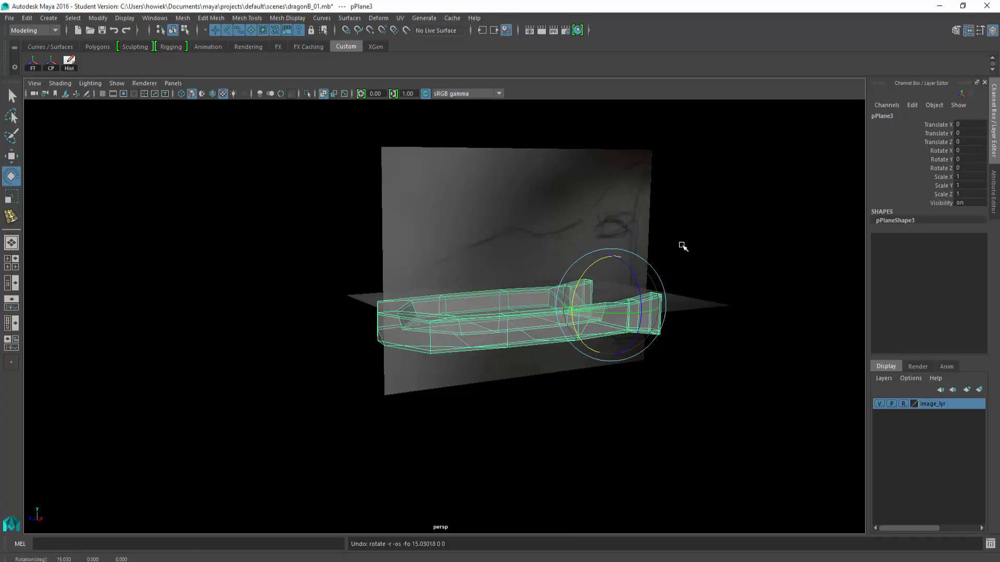